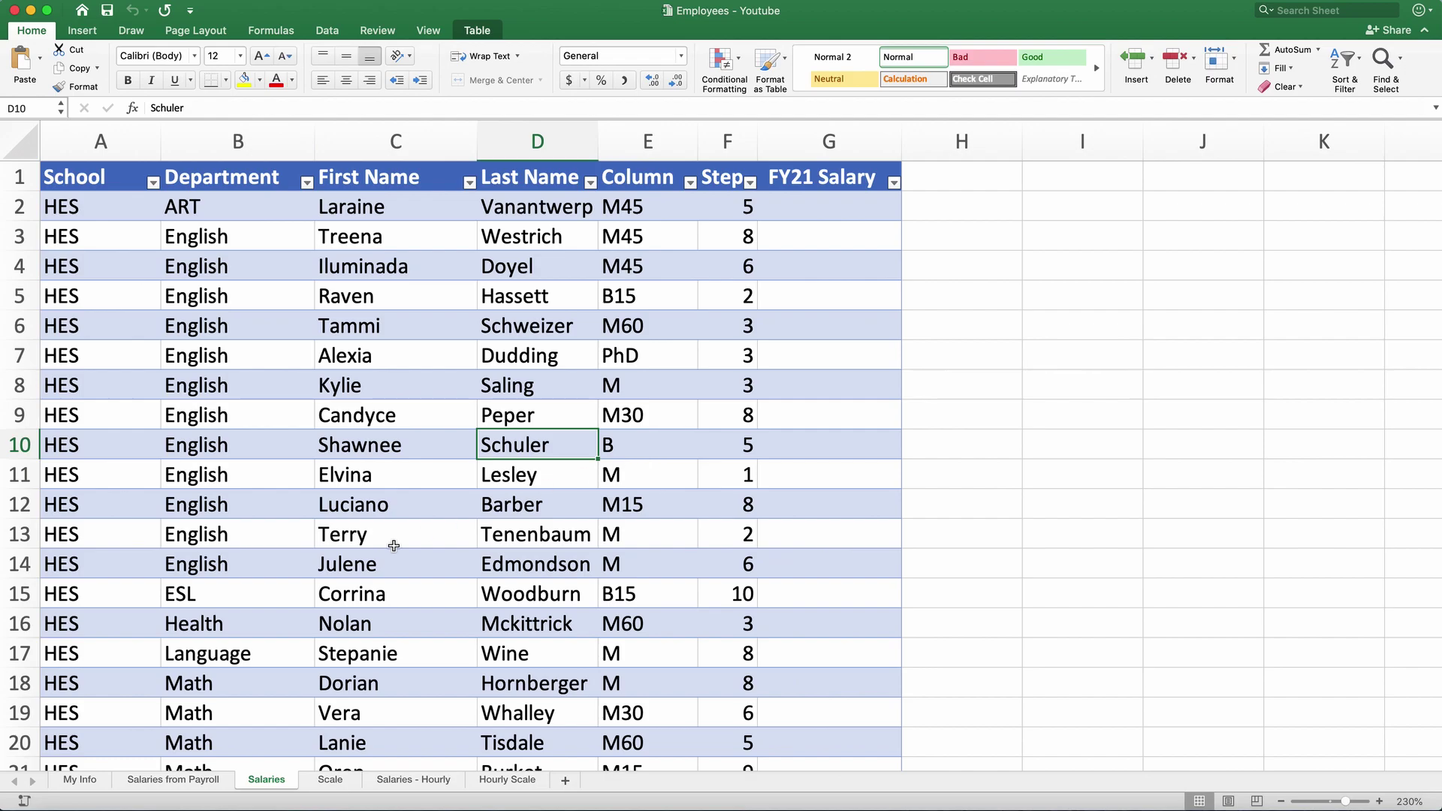
# - Open the Scale sheet of the Employees workbook to view the FY21 and FY22 salary scales
pyautogui.click(331, 781)
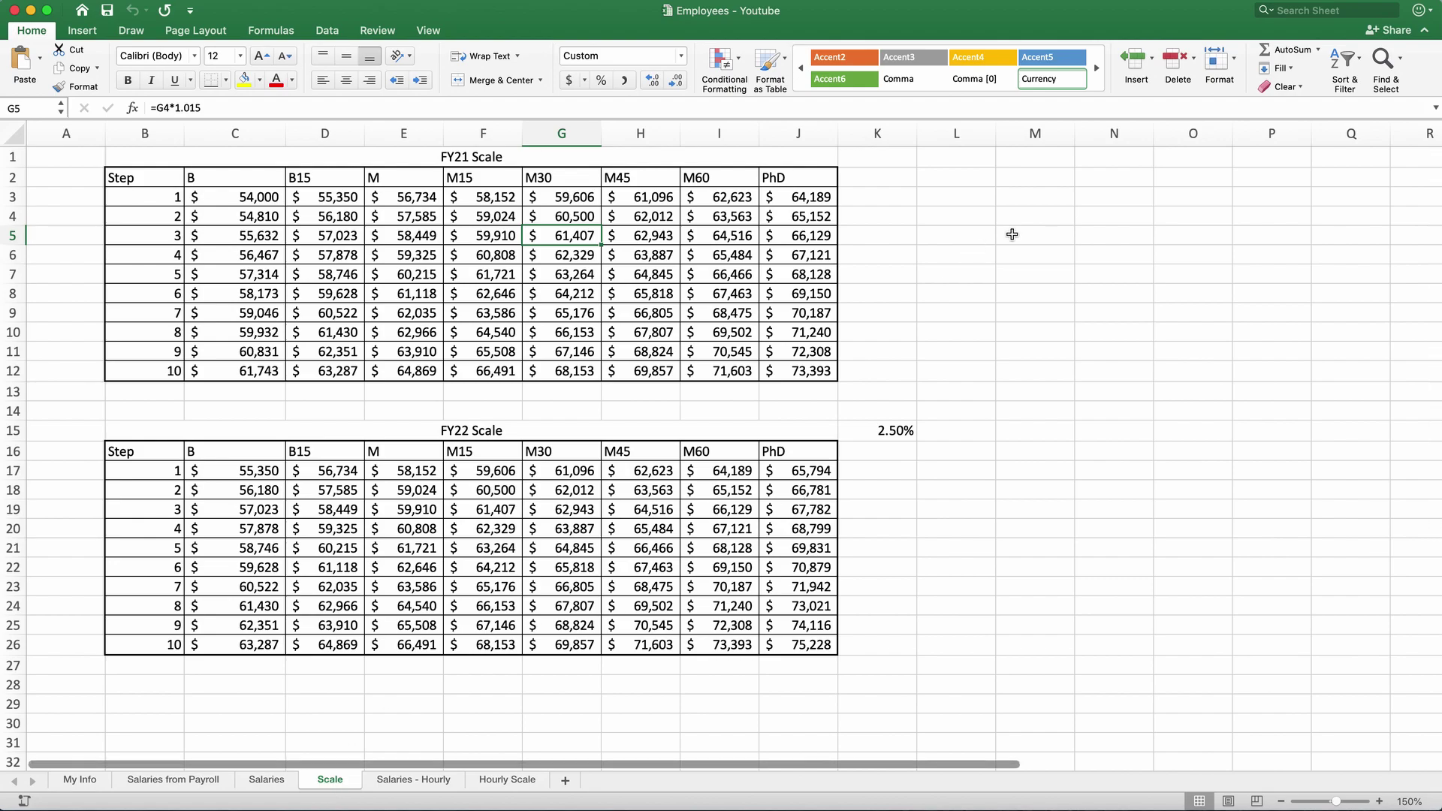
# - Enter =C3 in M3 so it shows the FY21 step 1 B salary of $54,000
pyautogui.click(1035, 199)
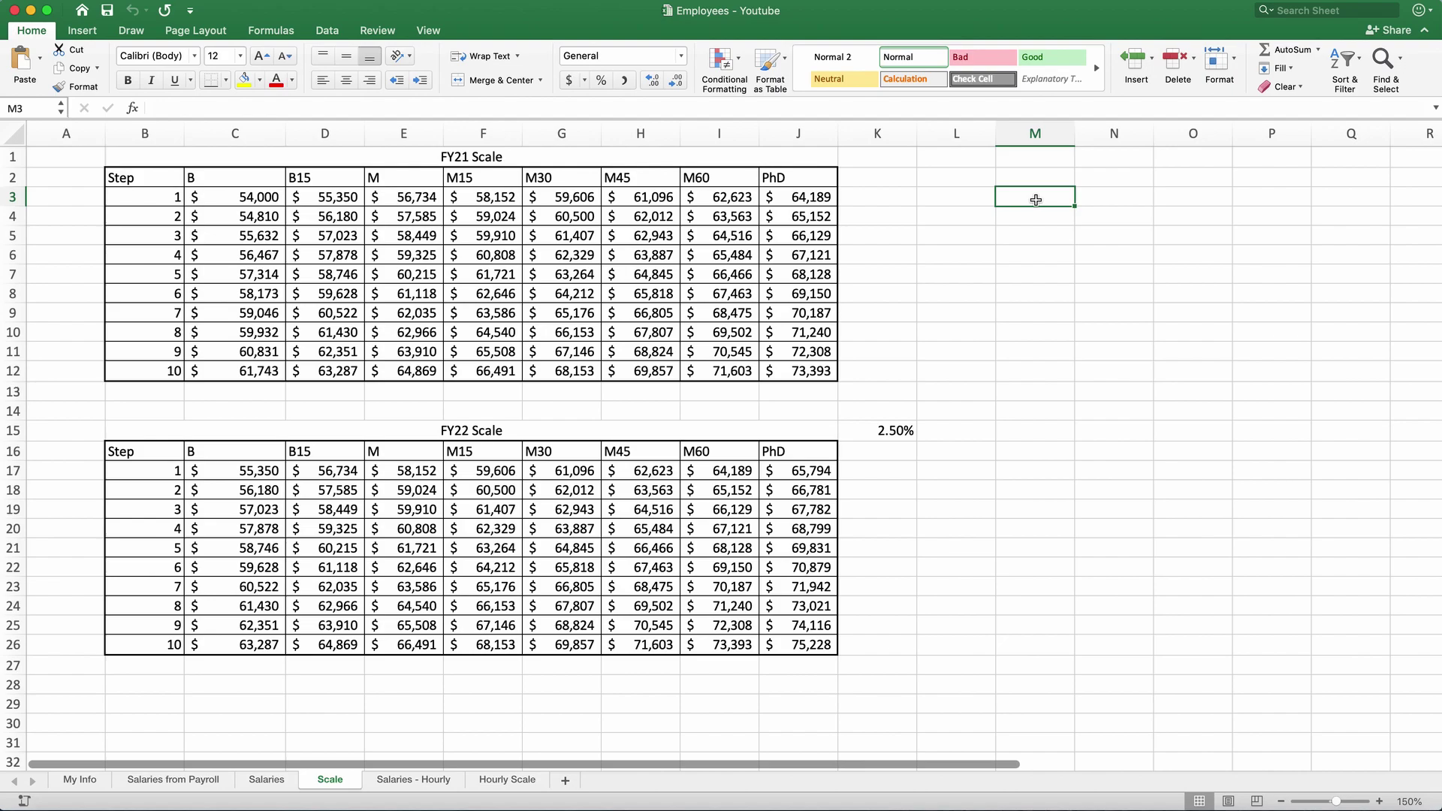
pyautogui.write('=')
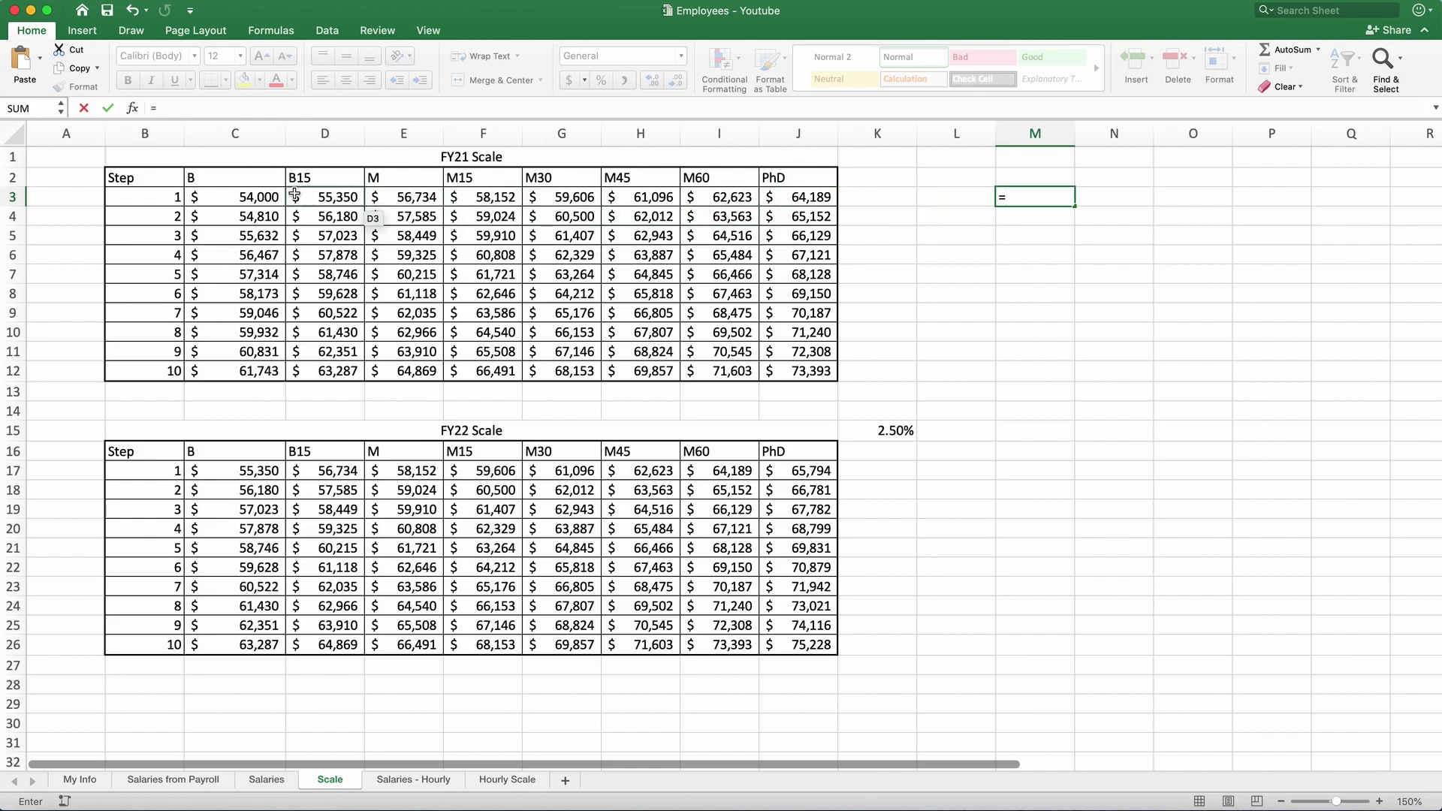
pyautogui.click(250, 198)
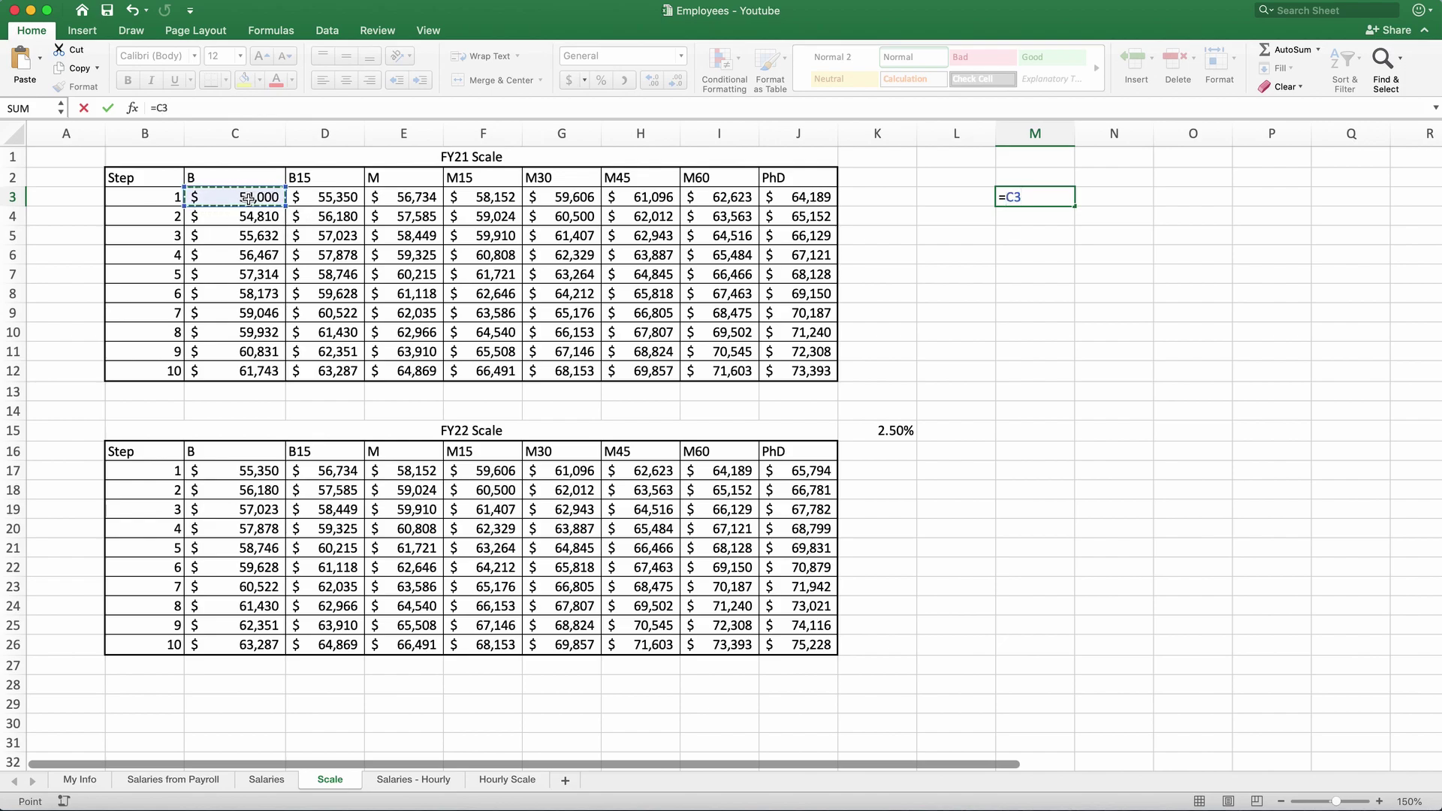
pyautogui.press('Return')
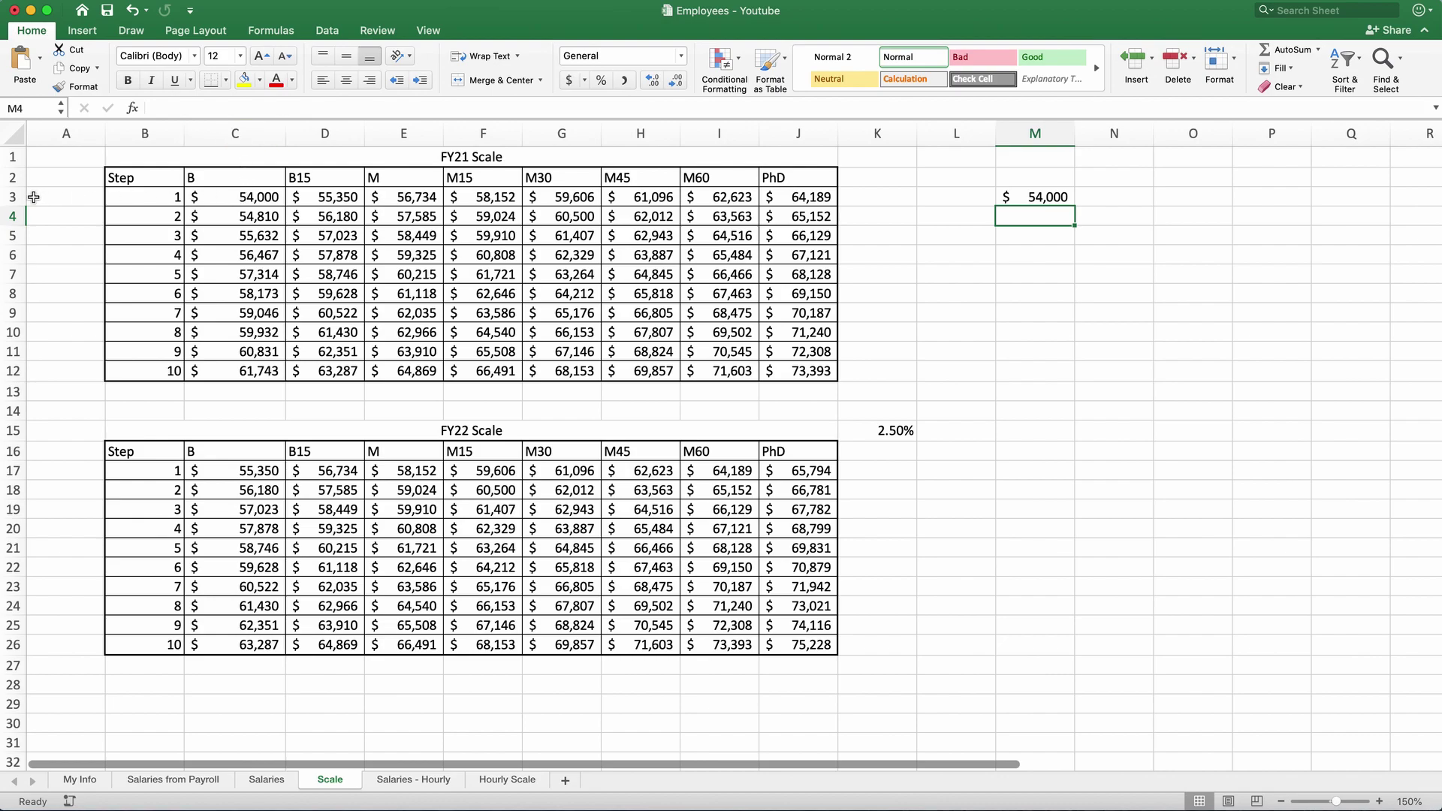
pyautogui.click(1035, 200)
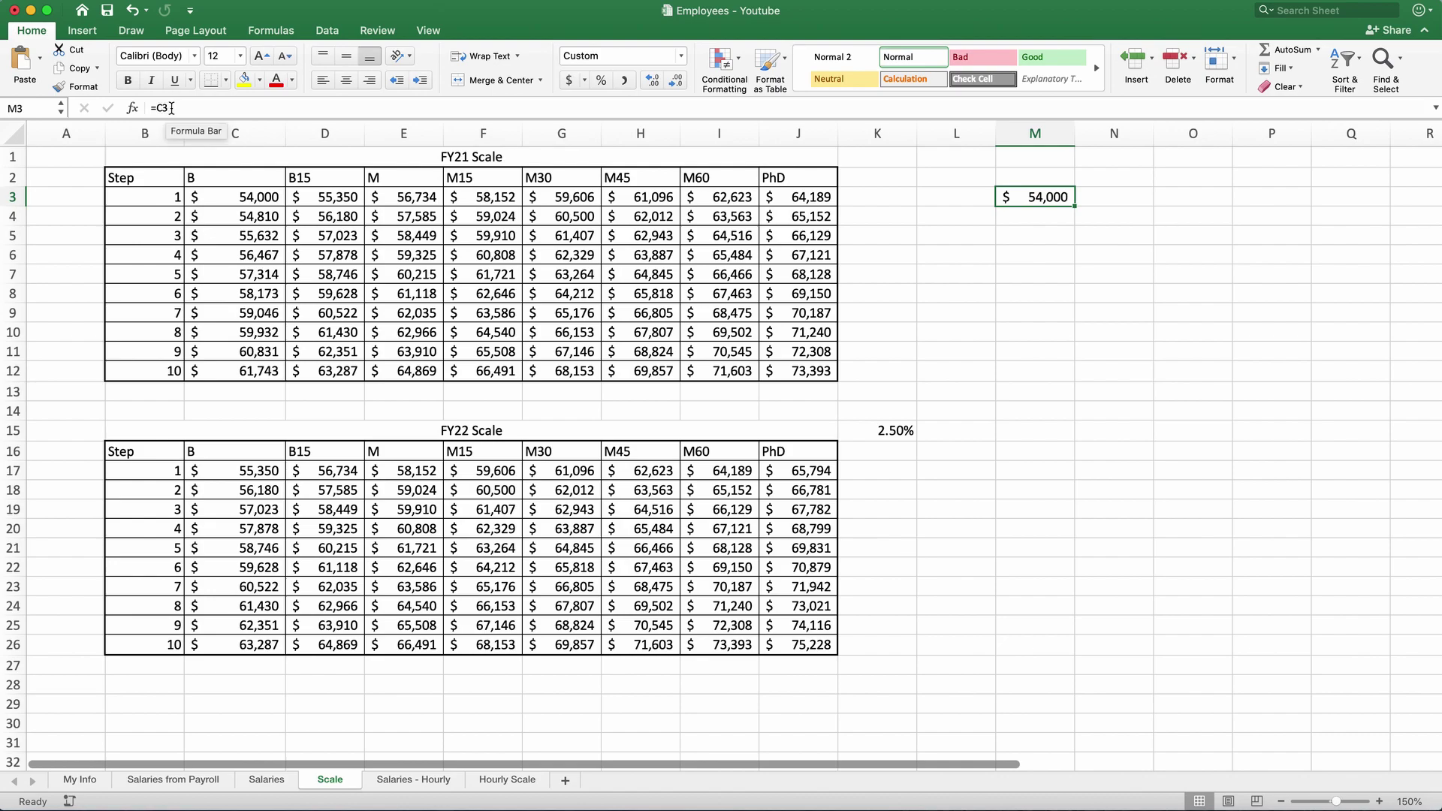
pyautogui.write('=')
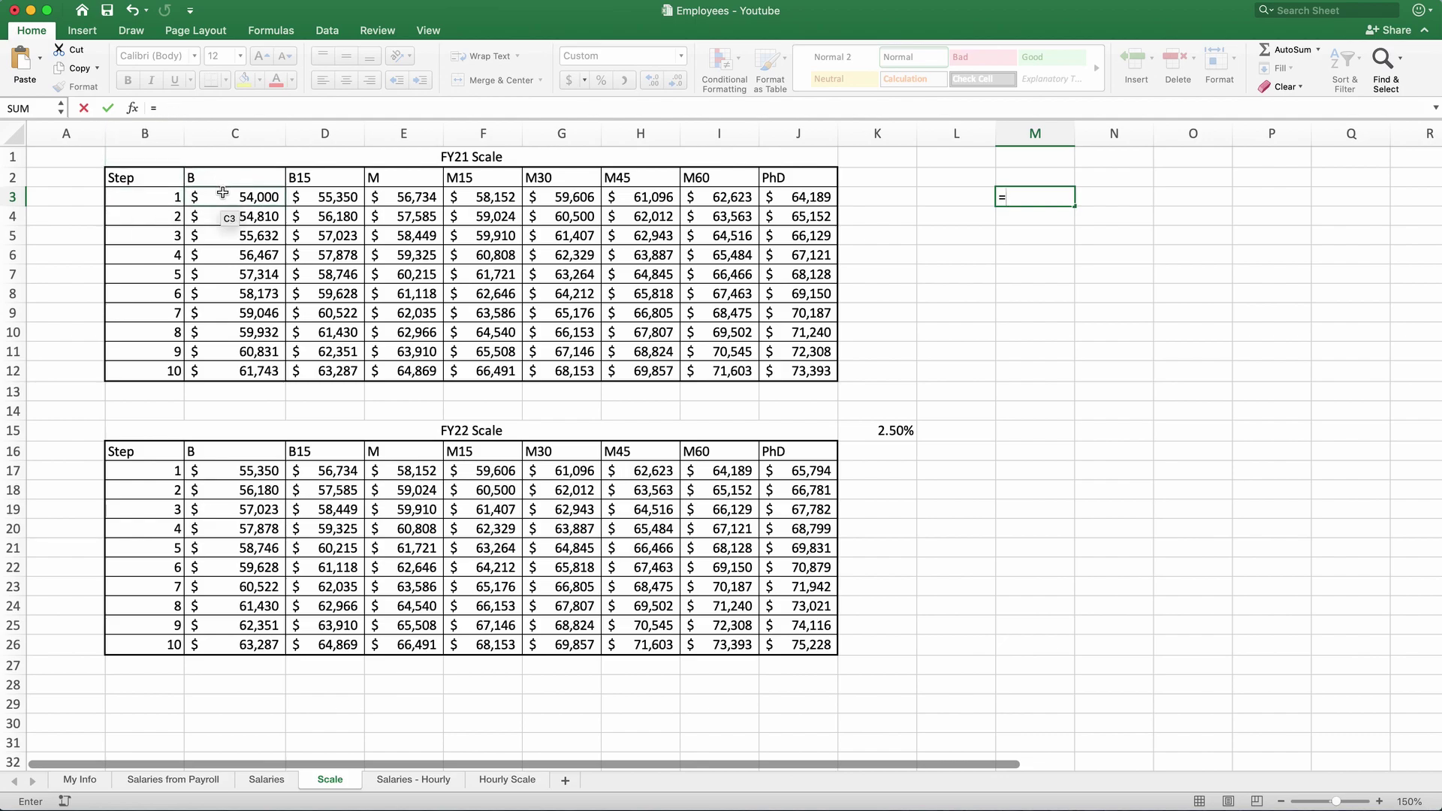
pyautogui.click(223, 193)
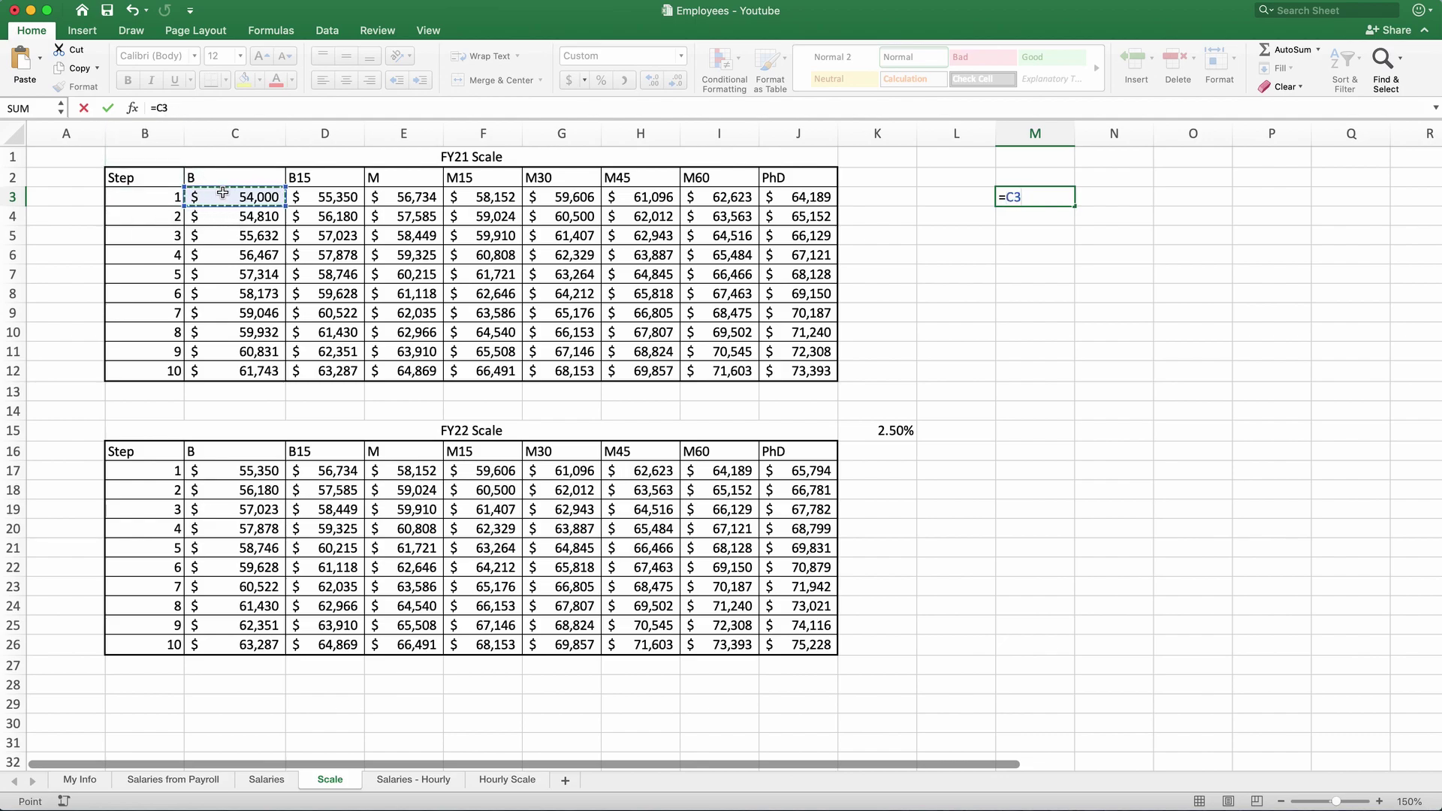
pyautogui.press('Escape')
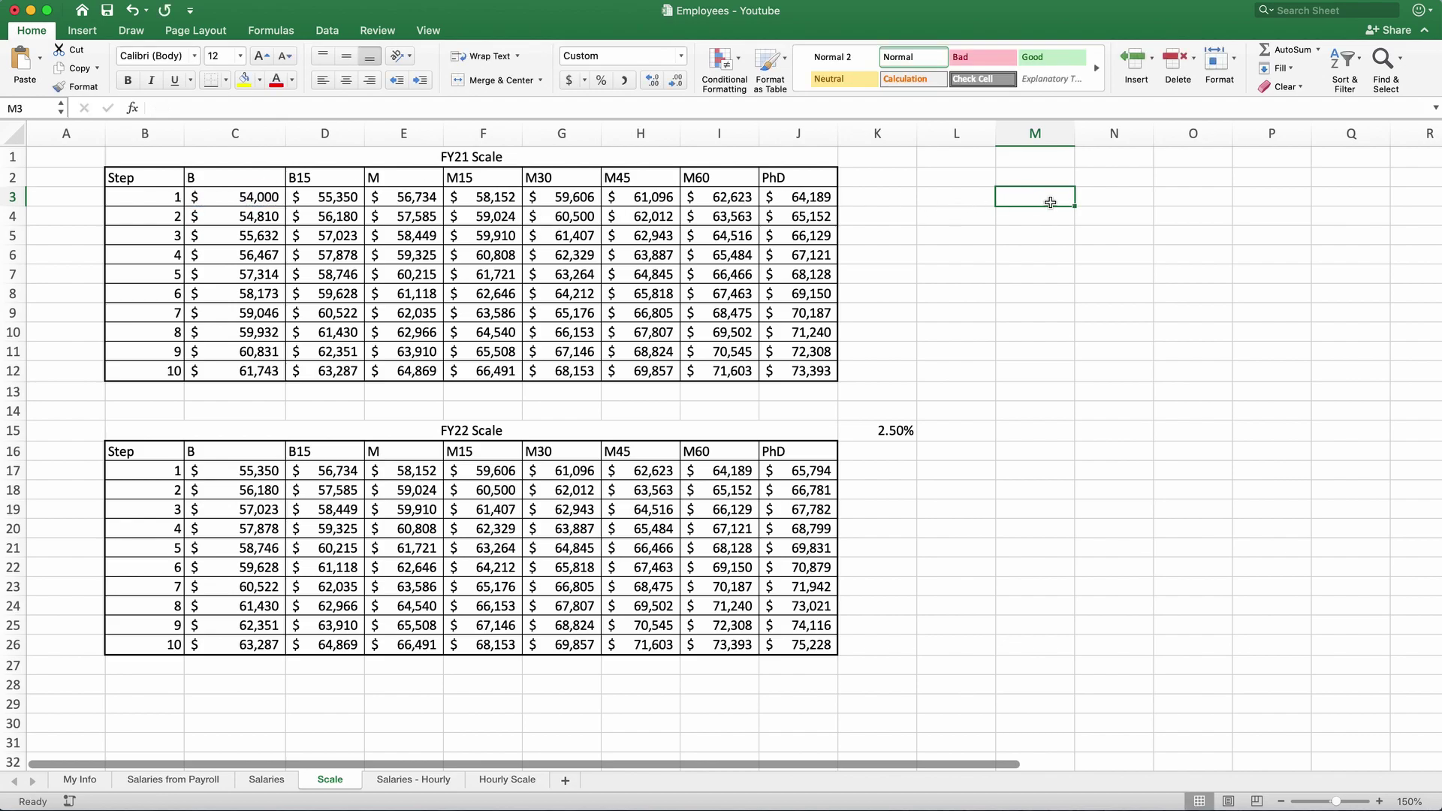
pyautogui.write('=C')
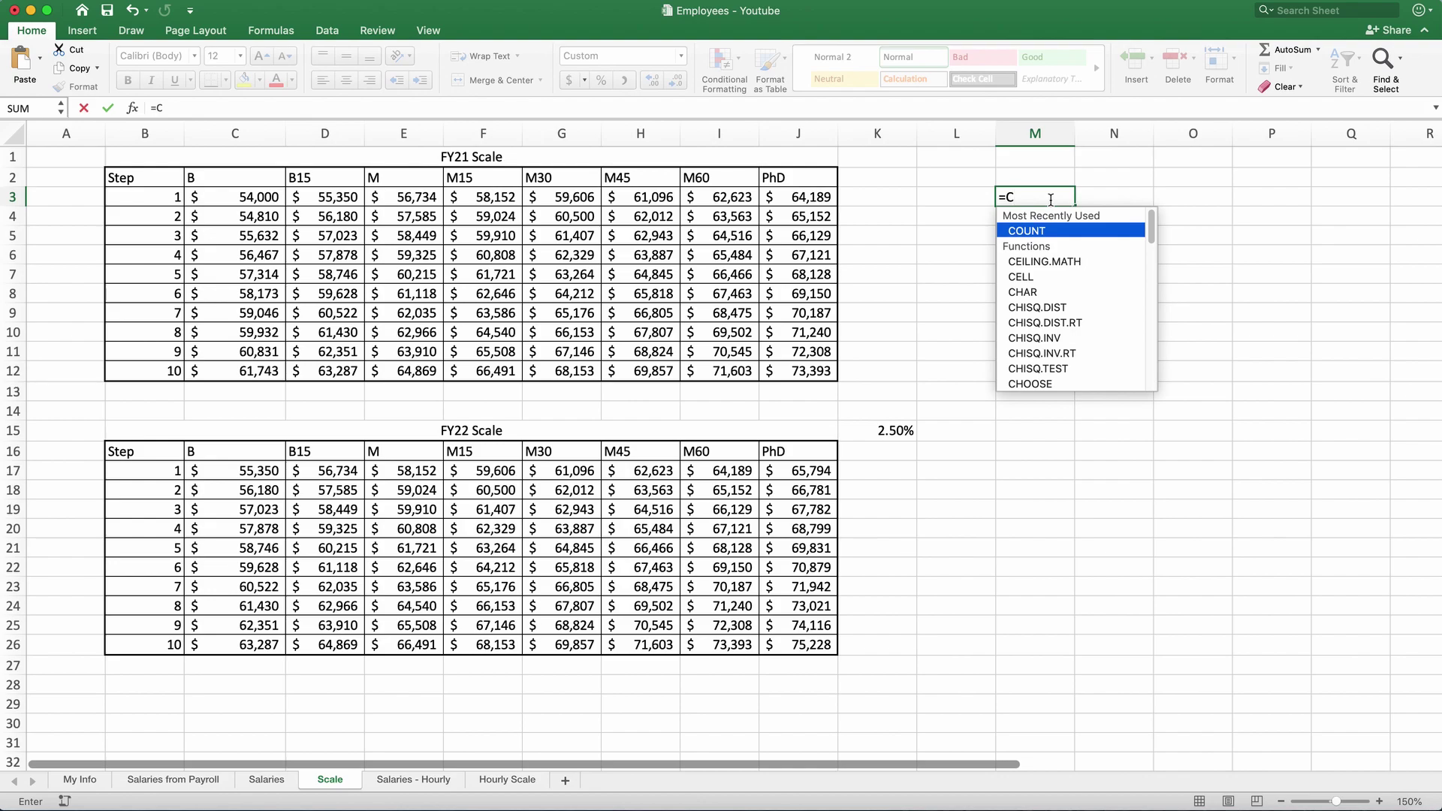
pyautogui.write('#')
pyautogui.press('BackSpace')
pyautogui.write('3')
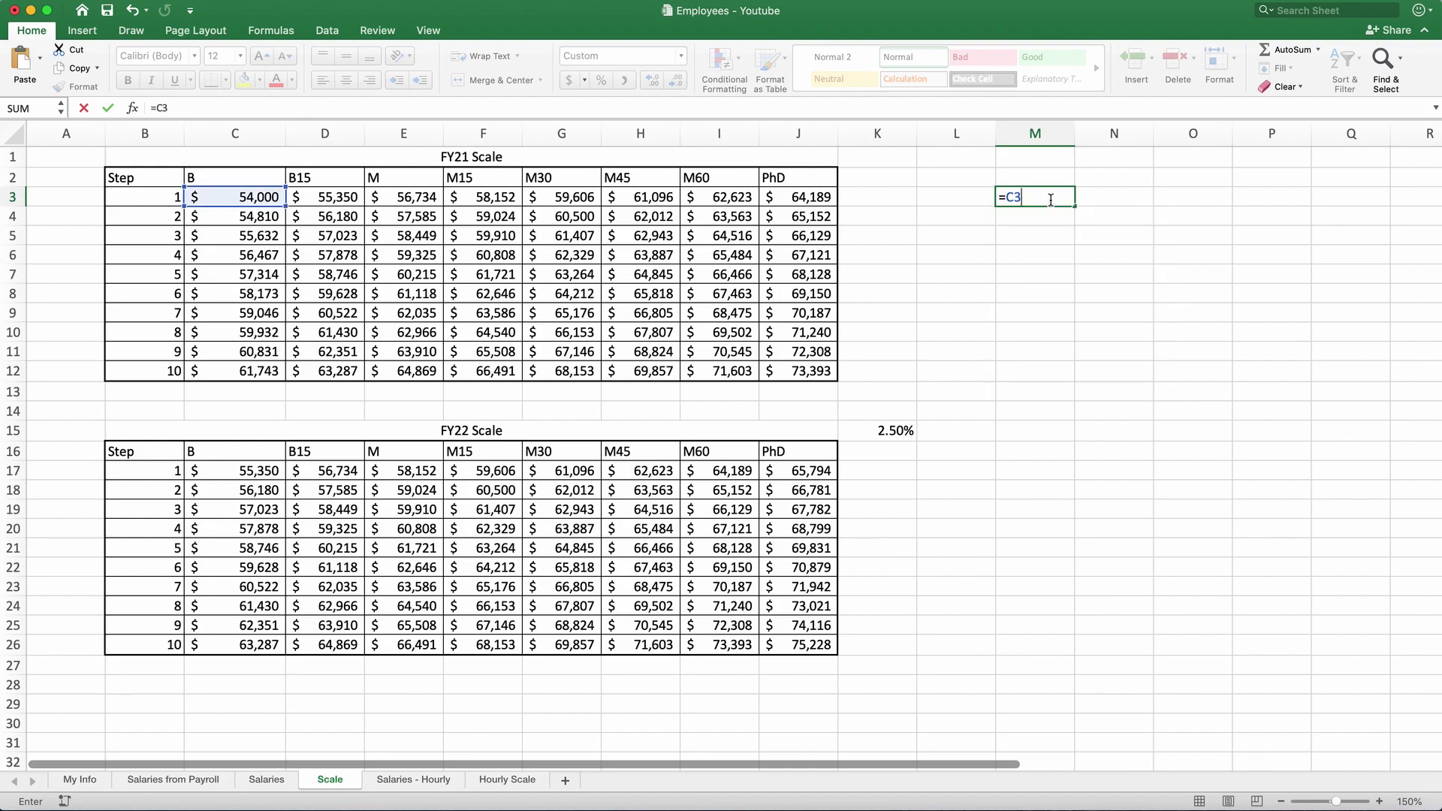
pyautogui.press('Return')
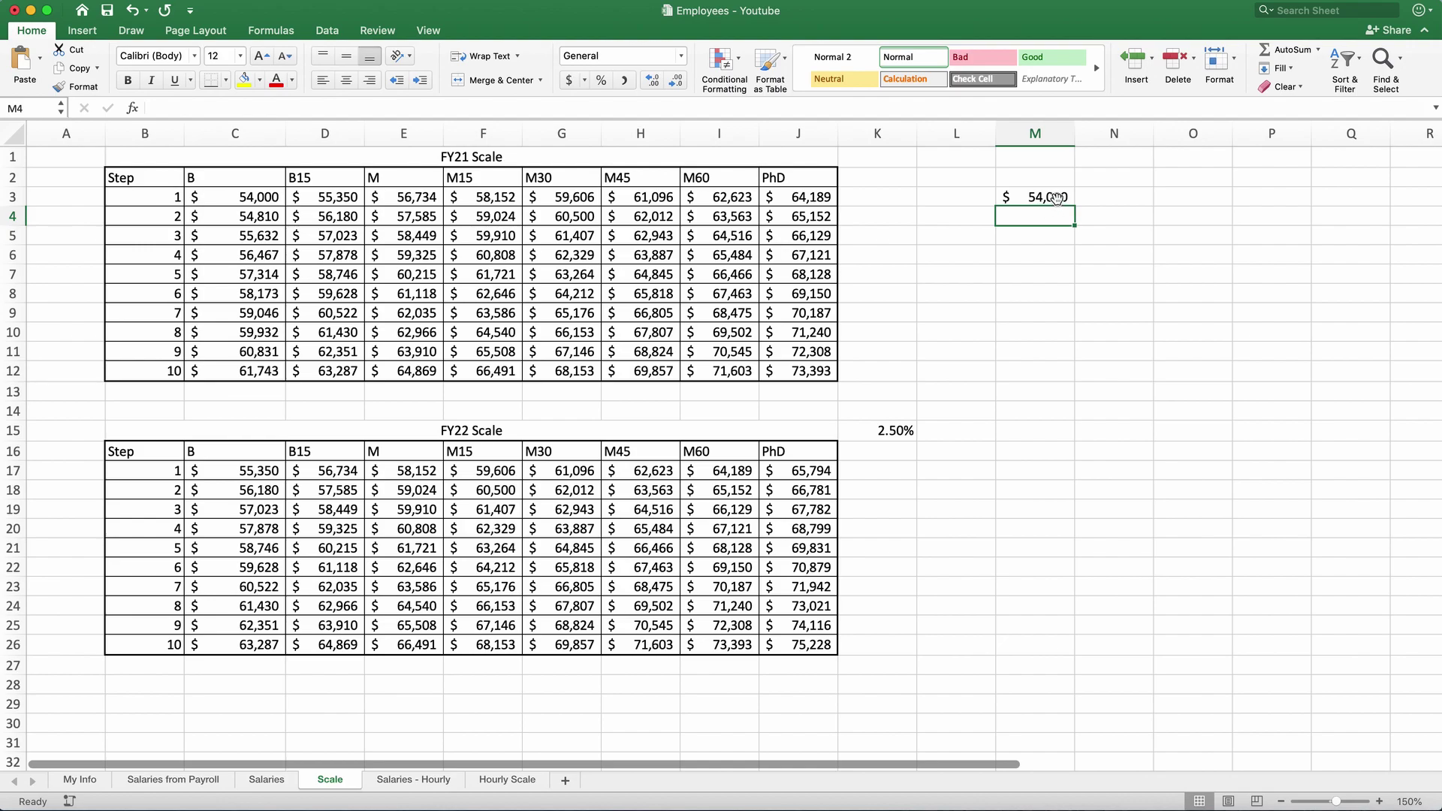
# - Fill M3's =C3 formula down to M12 and check M4's shifted relative reference
pyautogui.click(1057, 198)
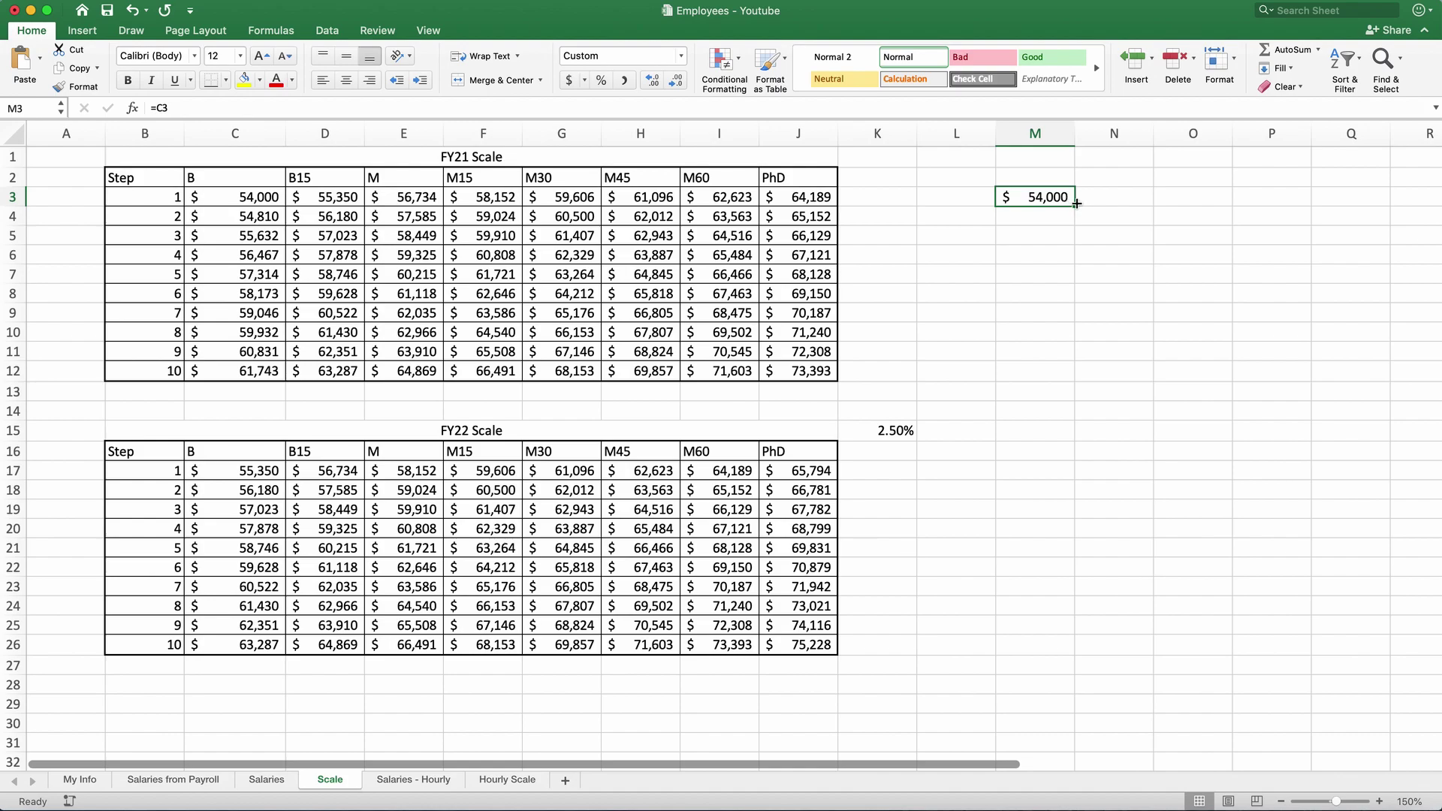
pyautogui.moveTo(1076, 205); pyautogui.dragTo(1091, 373)
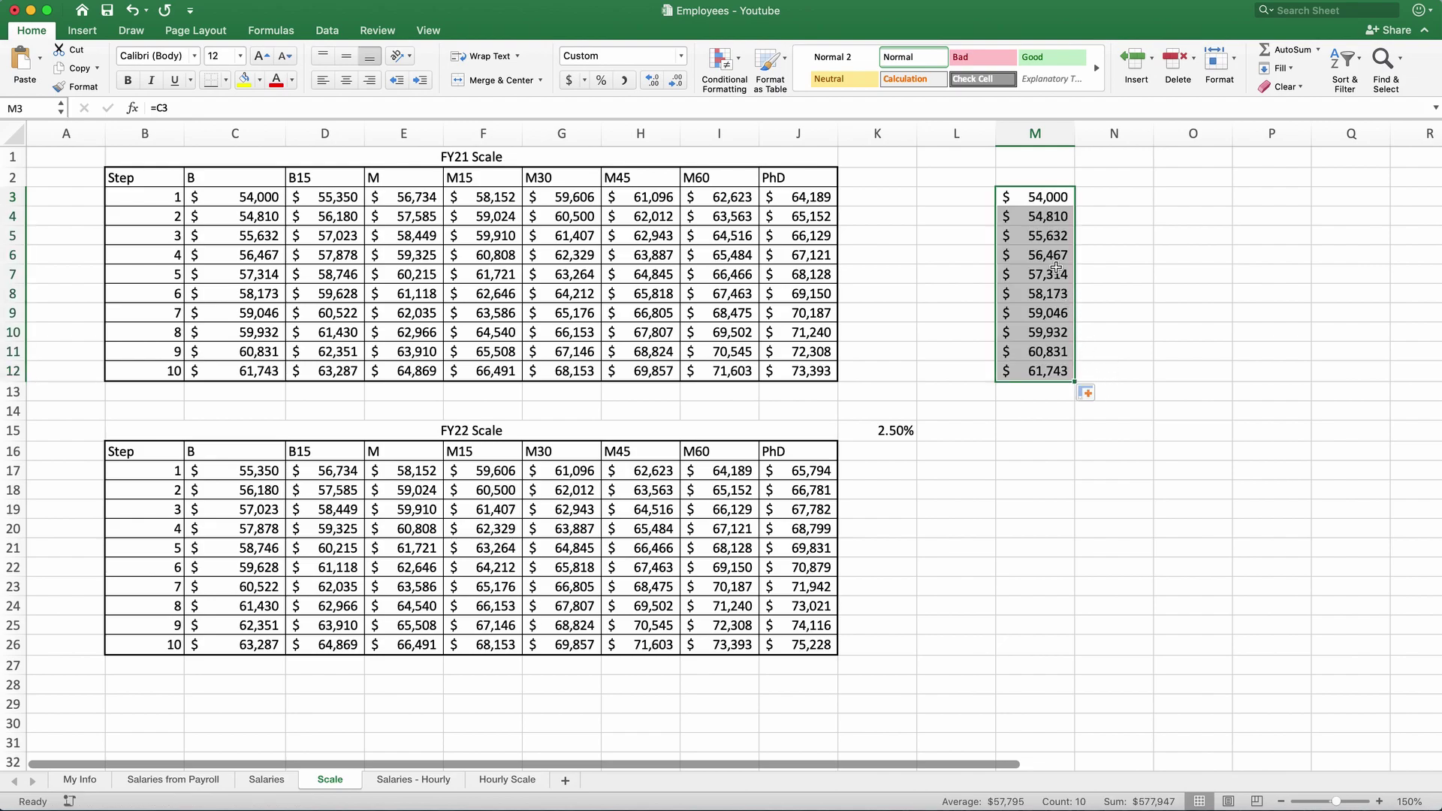
pyautogui.click(1043, 196)
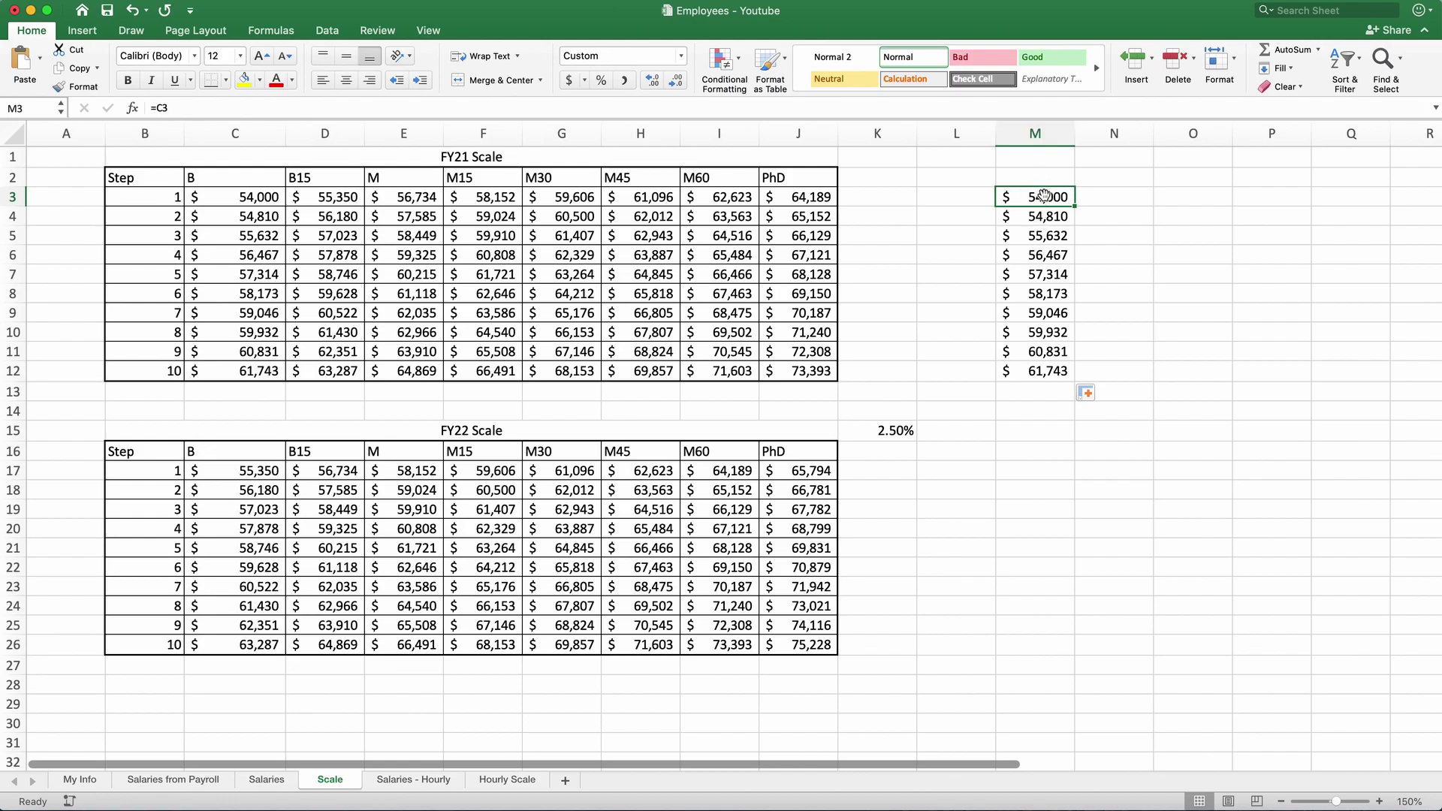
pyautogui.click(1045, 215)
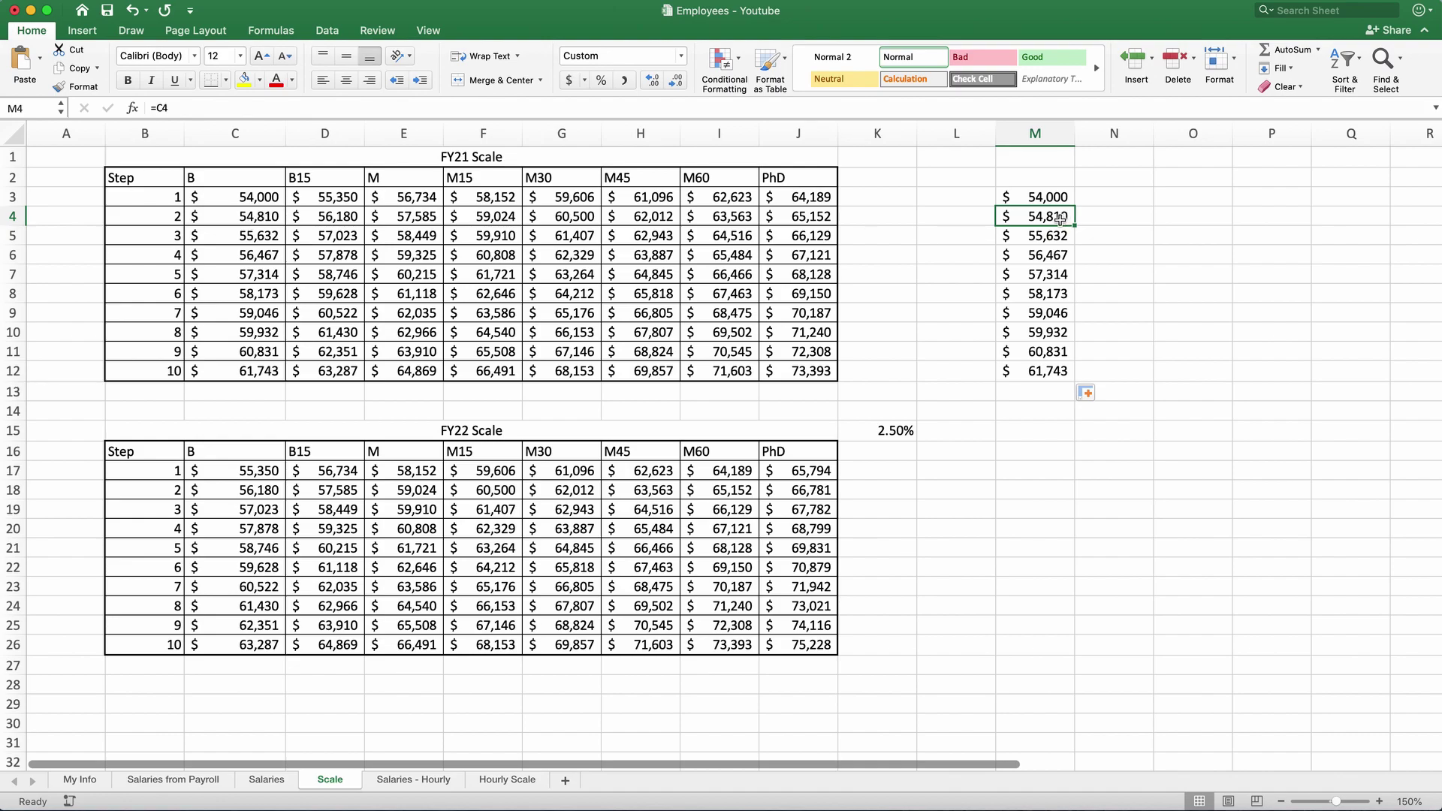
pyautogui.click(1043, 197)
pyautogui.press('Down')
pyautogui.press('Down')
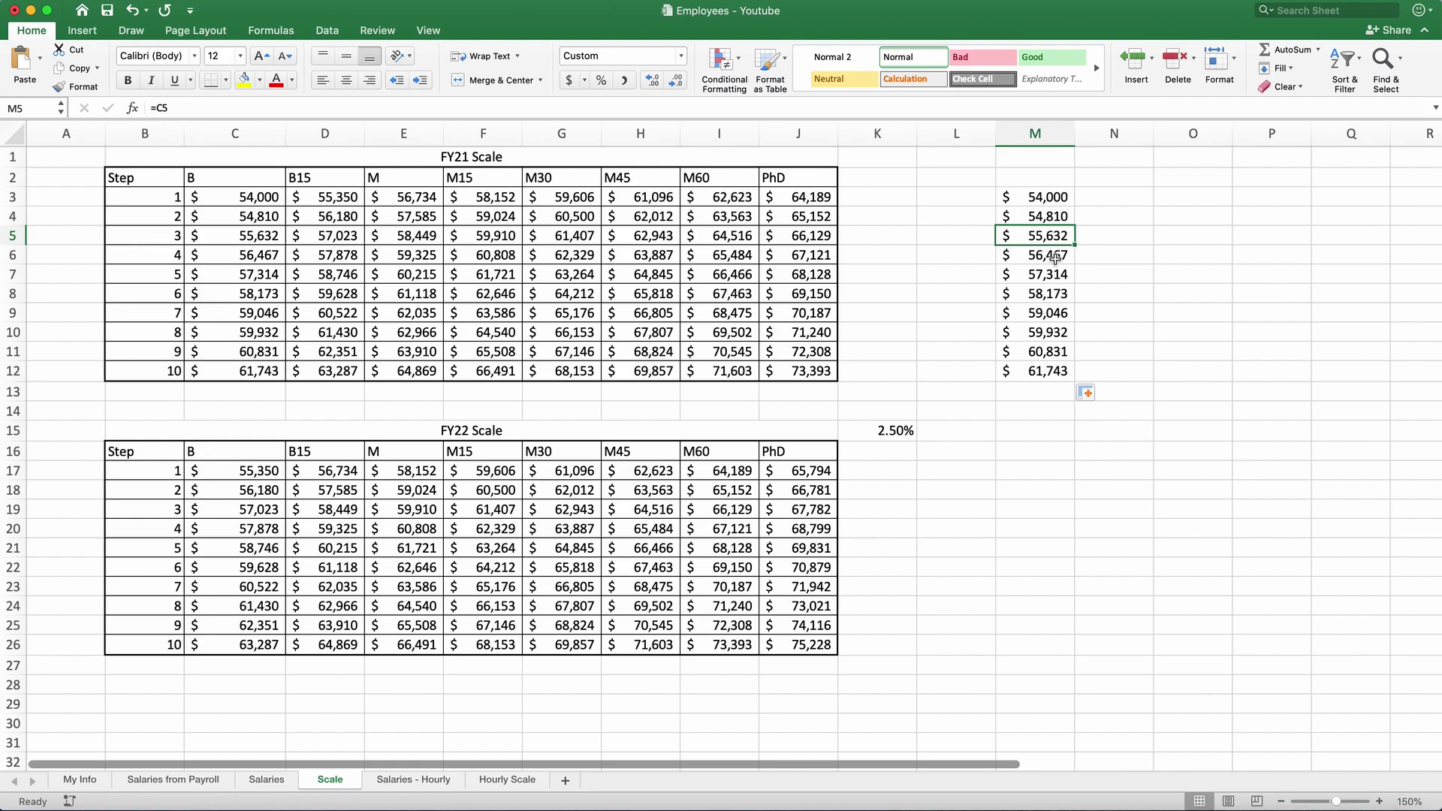
pyautogui.click(1072, 203)
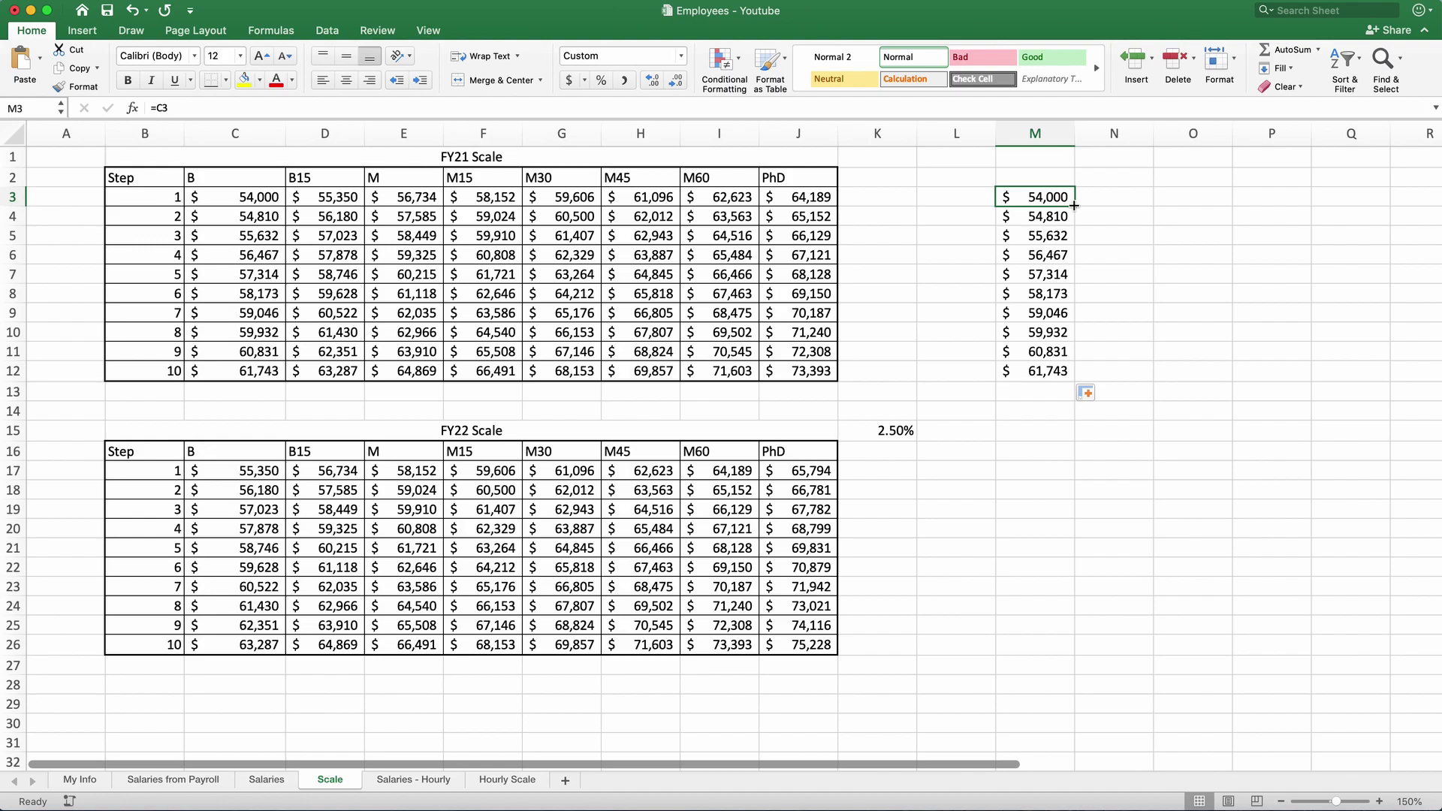
# - Fill M3's formula right to P3, showing $55,350, $56,734 and $58,152, and confirm N3 holds =D3
pyautogui.moveTo(1075, 205); pyautogui.dragTo(1281, 200)
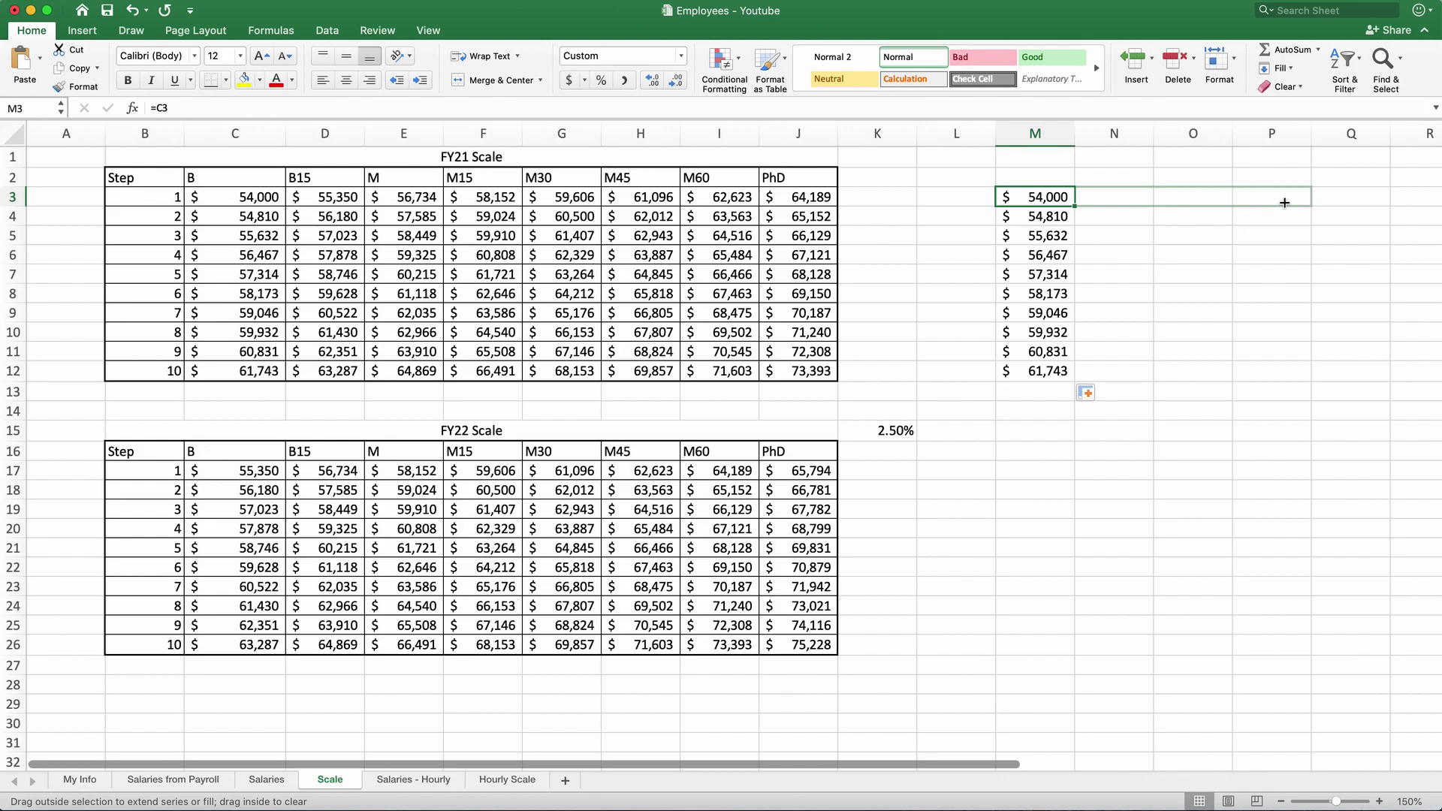
pyautogui.click(1114, 196)
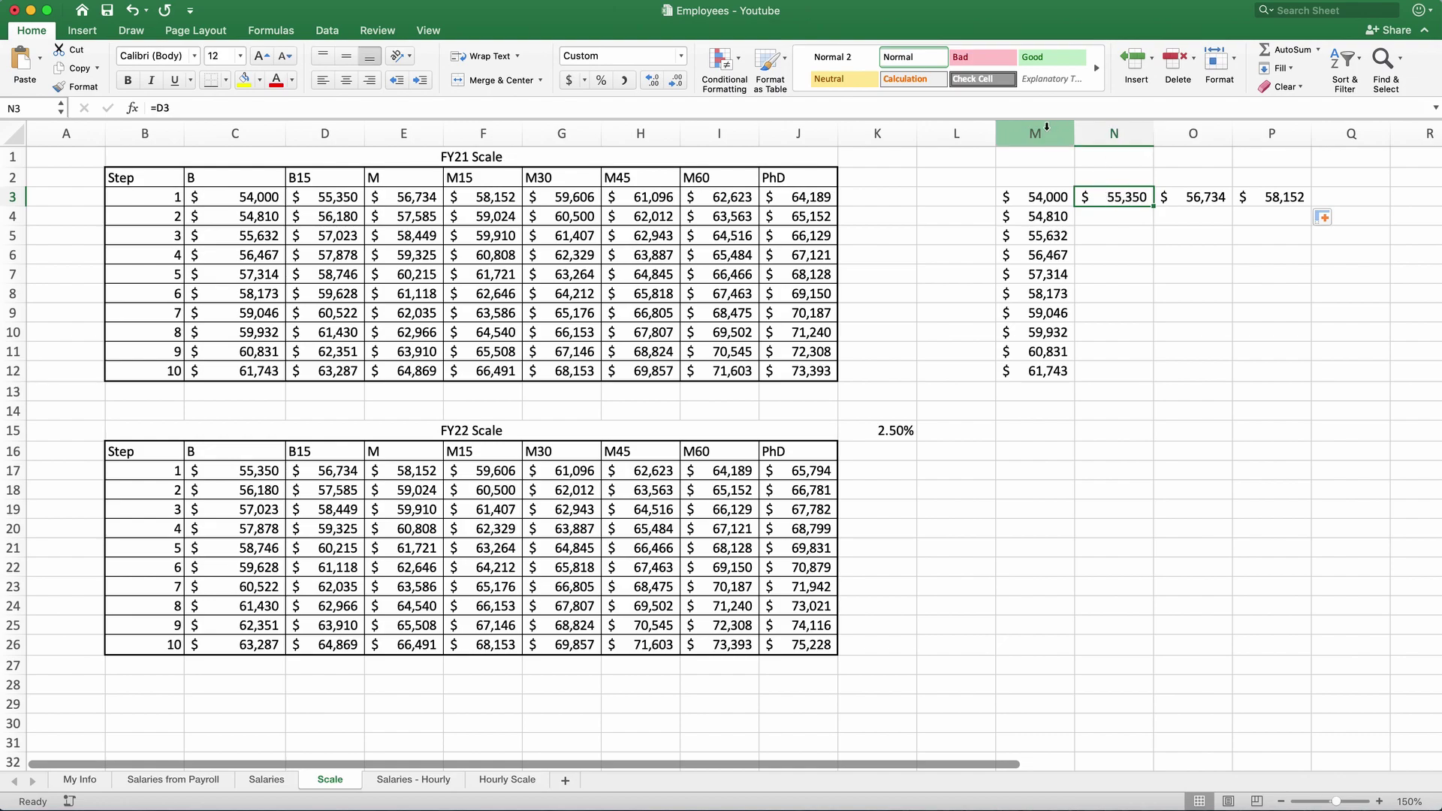
pyautogui.click(1046, 197)
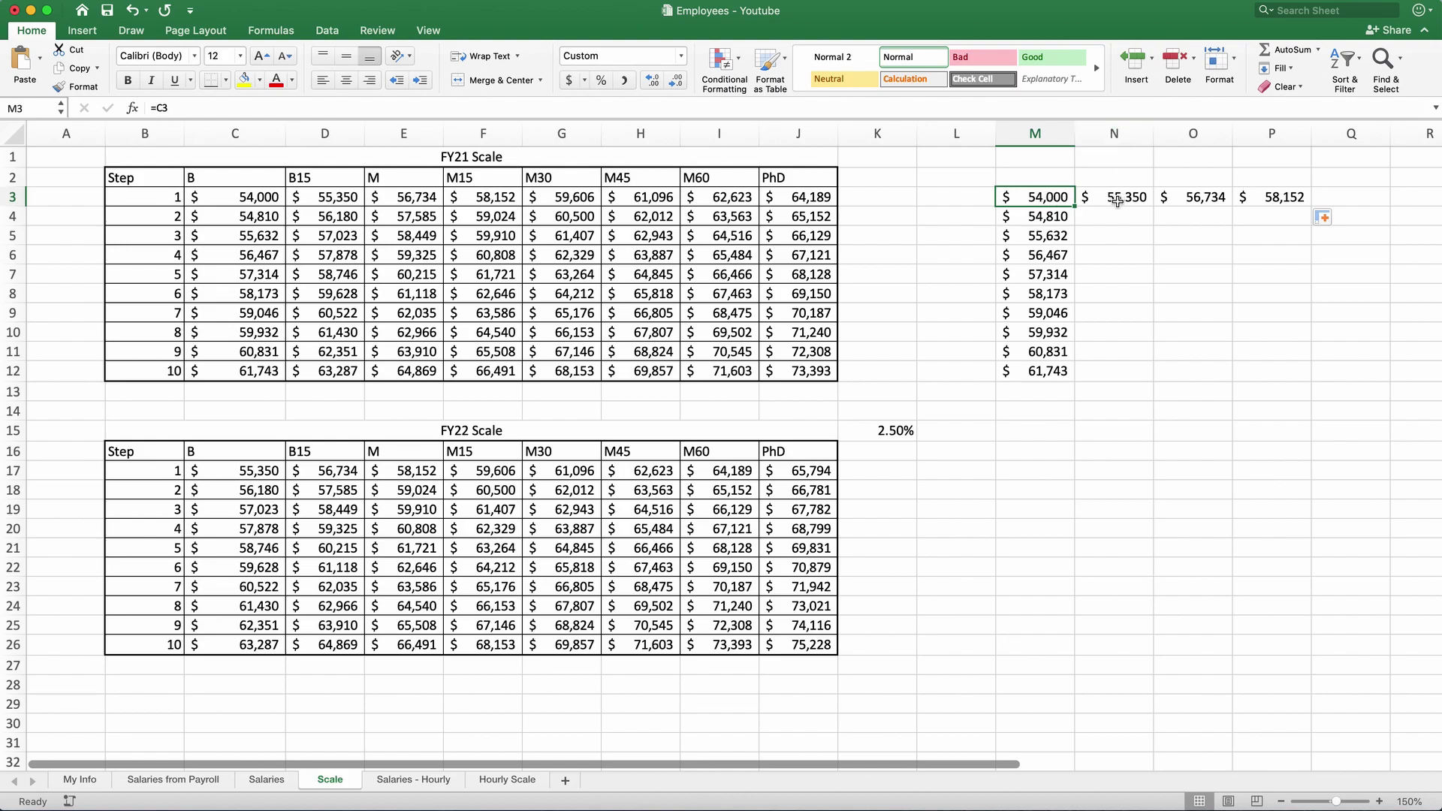
pyautogui.click(1118, 199)
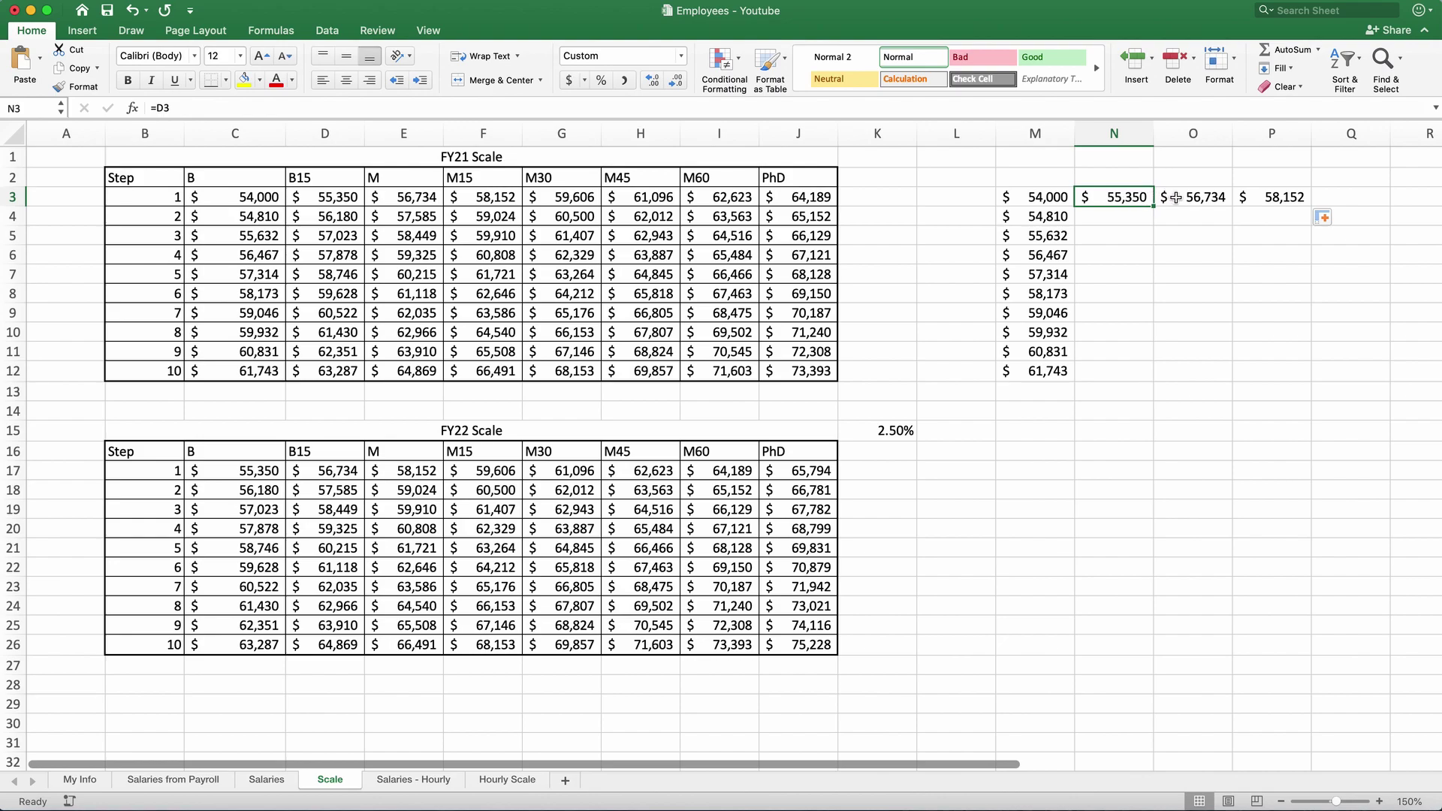
pyautogui.click(1045, 201)
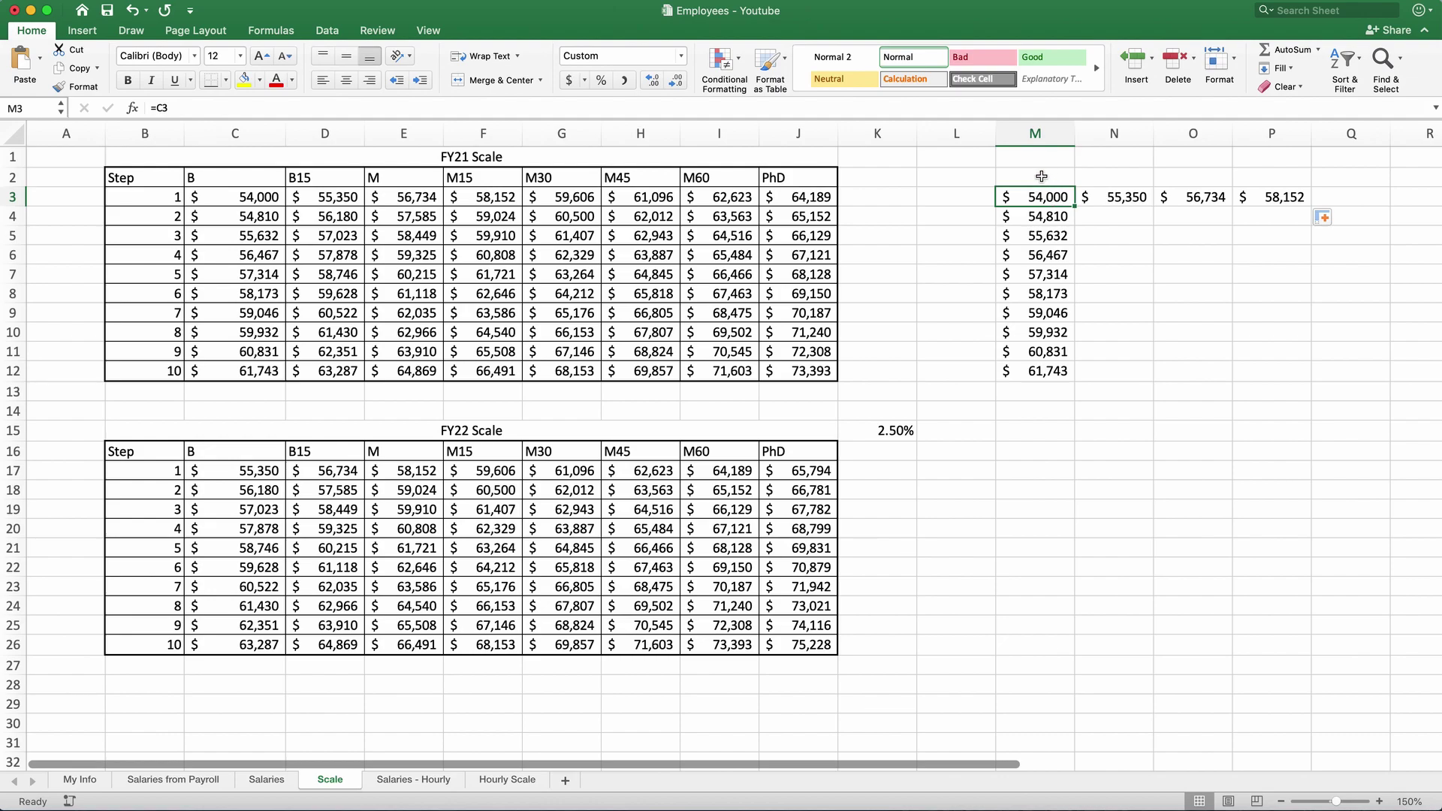
# - Enter =C2 in M2 and fill it across to P2 to show headers B, B15, M and M15
pyautogui.click(1040, 177)
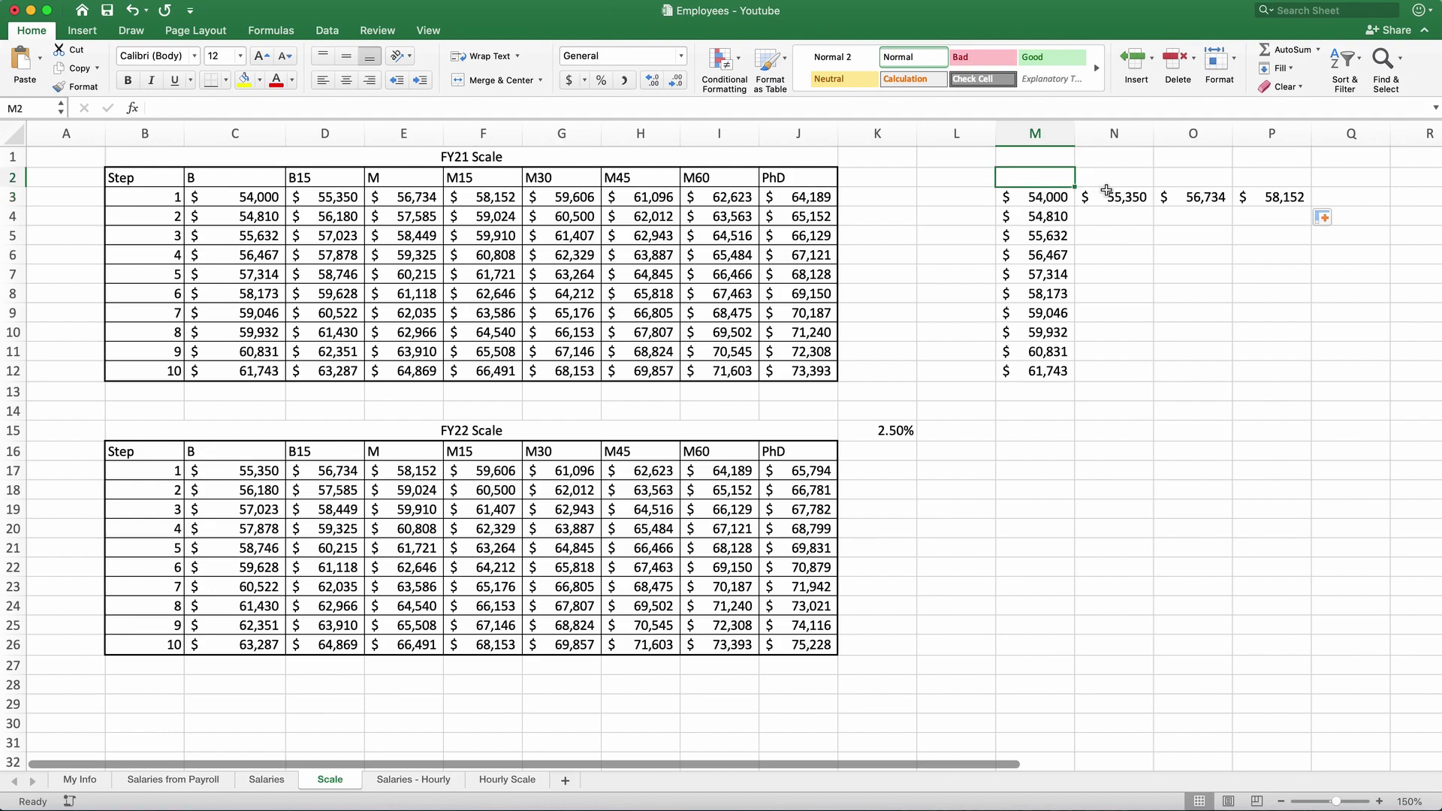
pyautogui.click(246, 179)
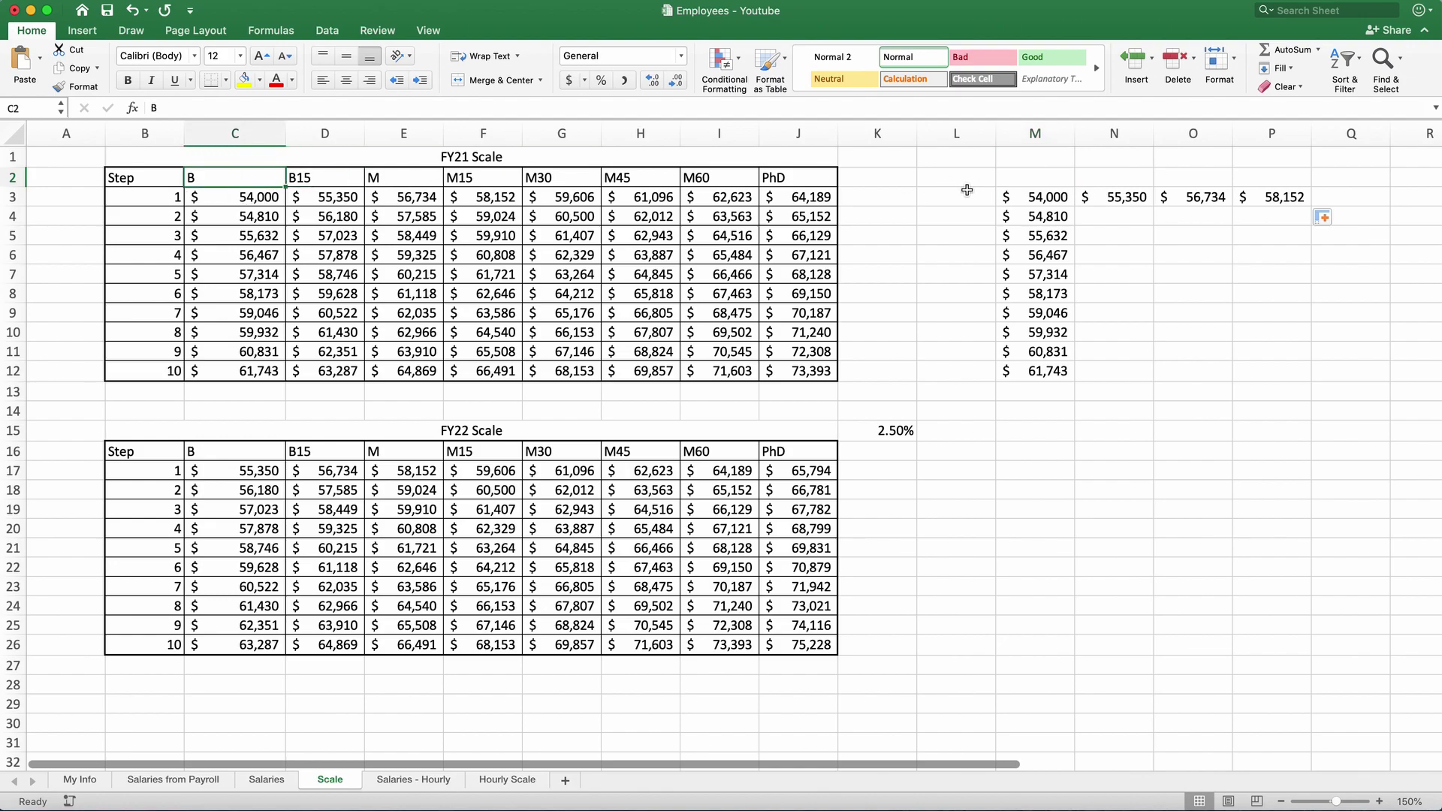
pyautogui.click(1050, 178)
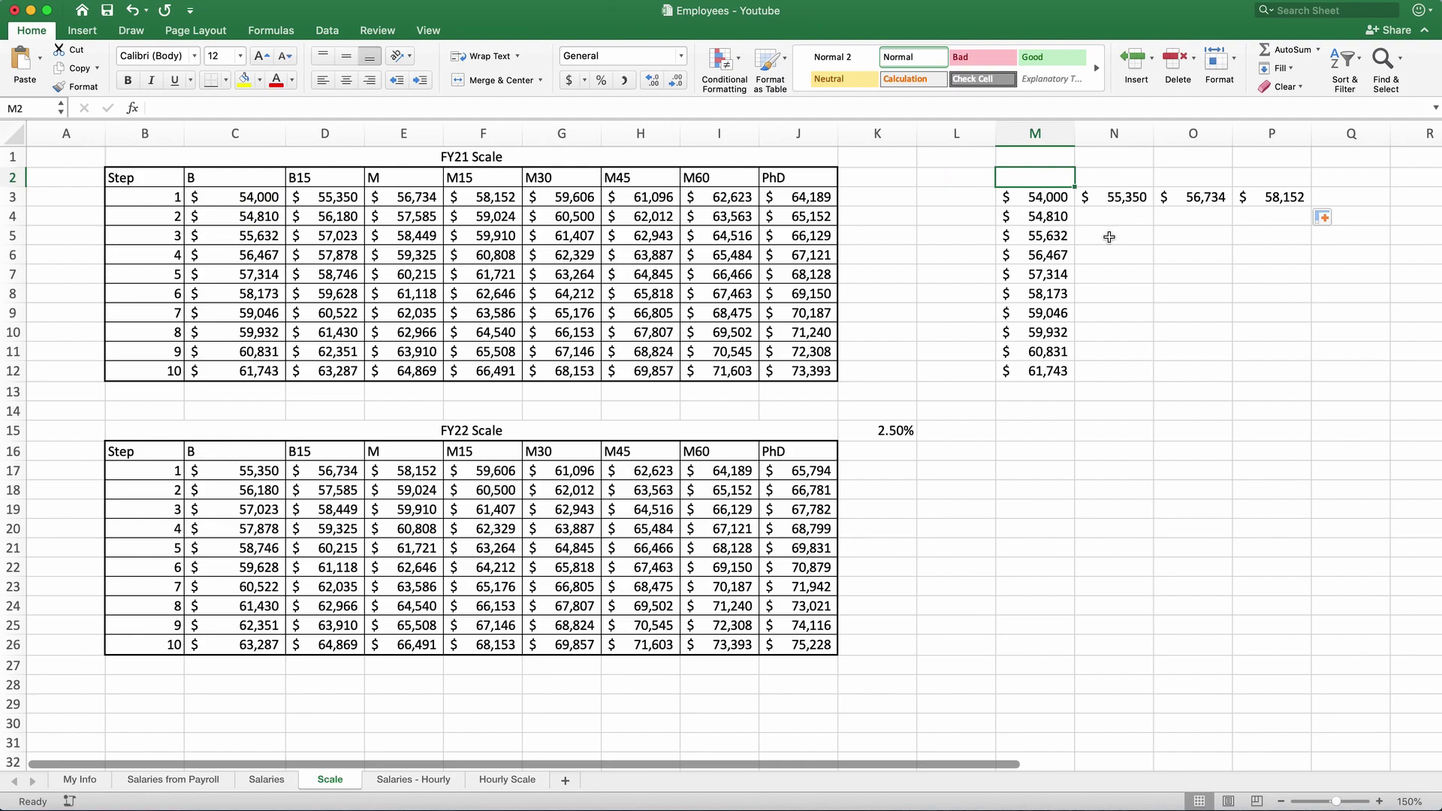
pyautogui.write('=')
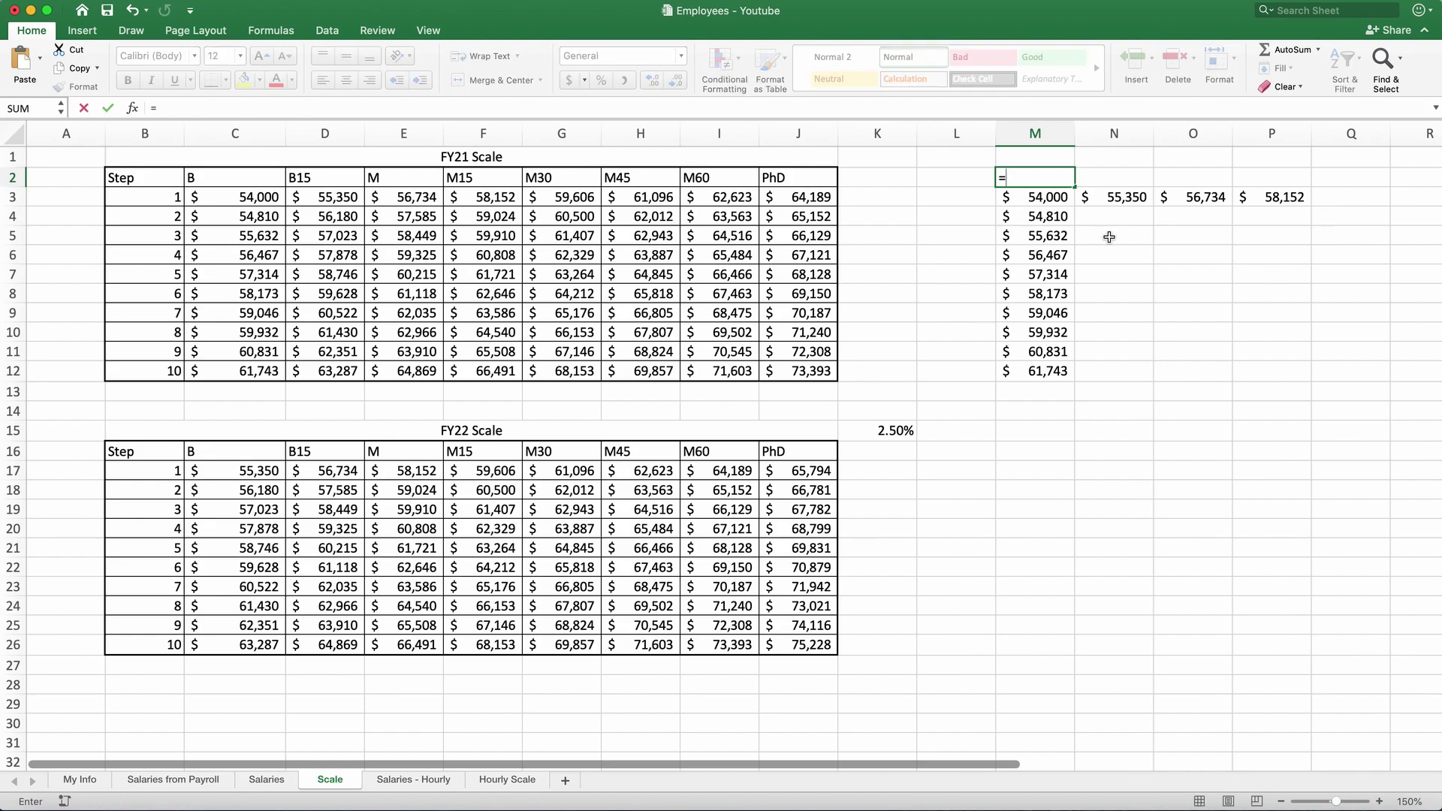
pyautogui.write('C2')
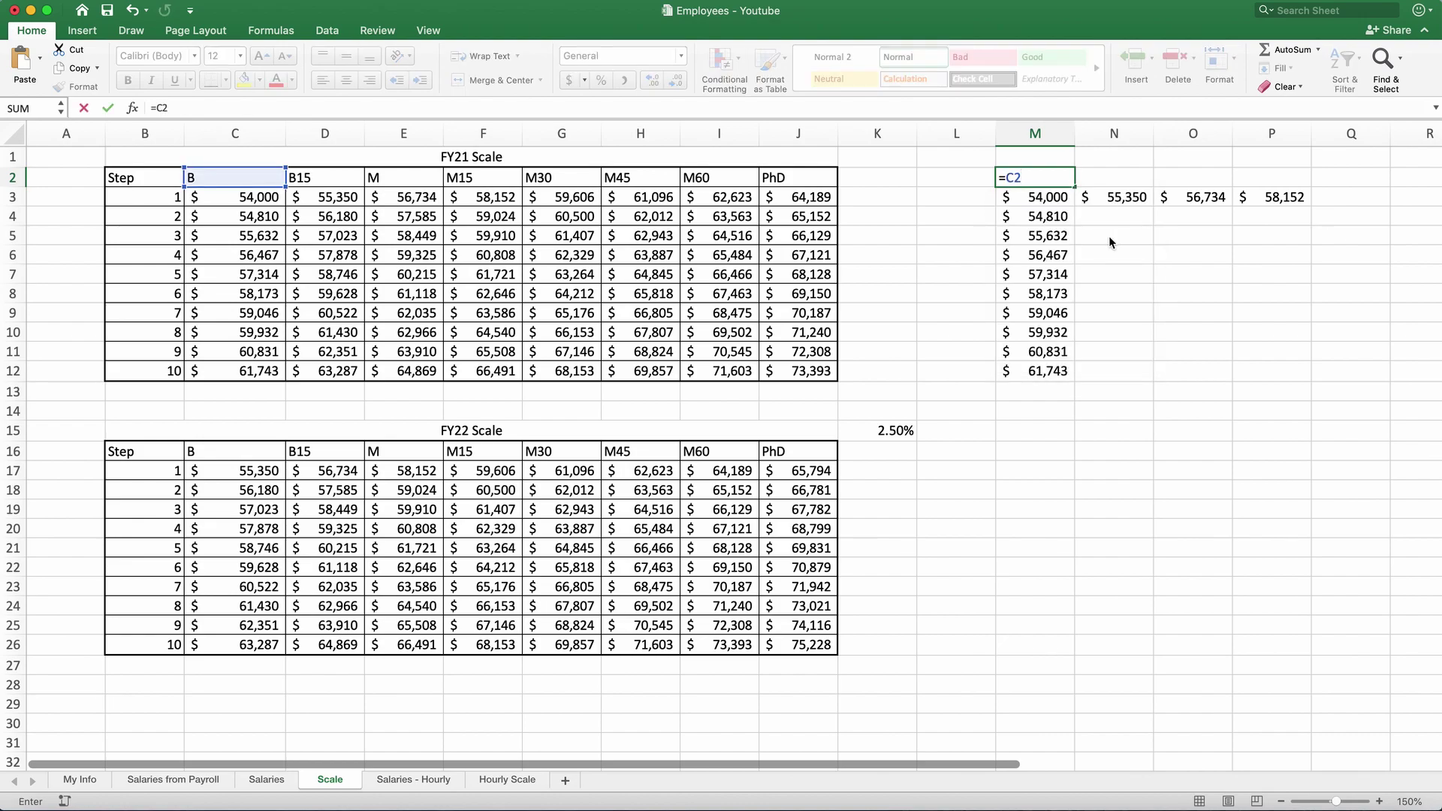
pyautogui.press('Return')
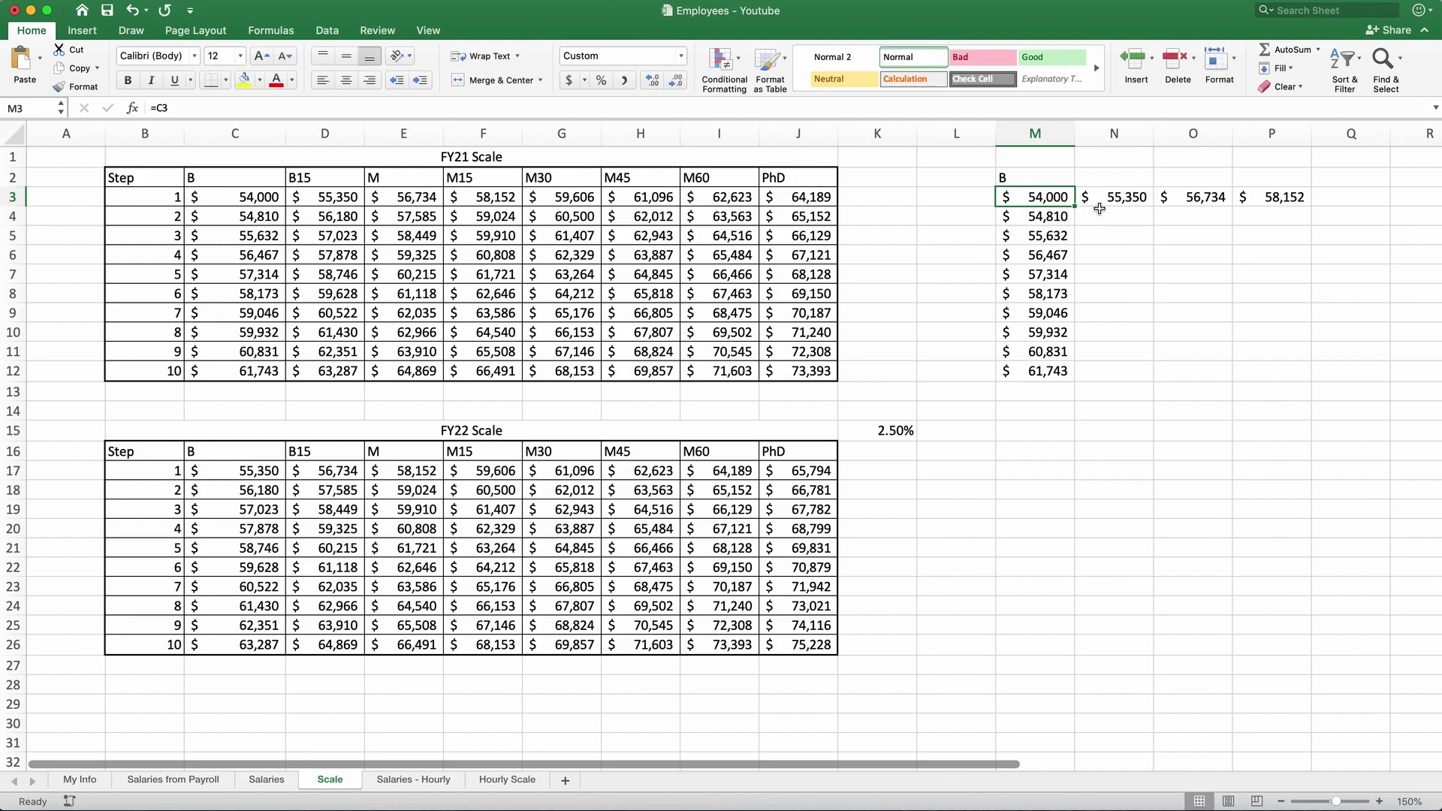
pyautogui.click(1033, 176)
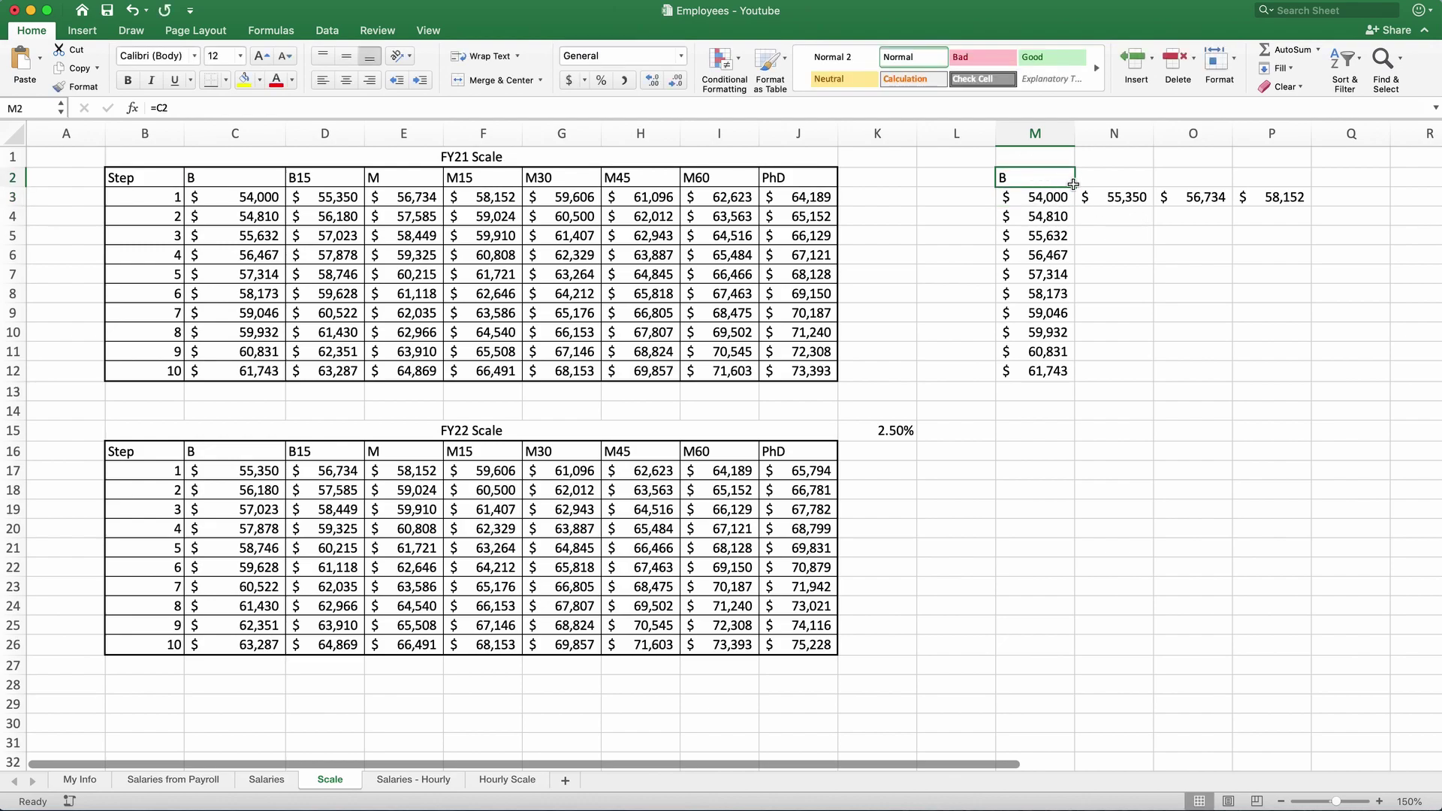
pyautogui.moveTo(1075, 185); pyautogui.dragTo(1280, 173)
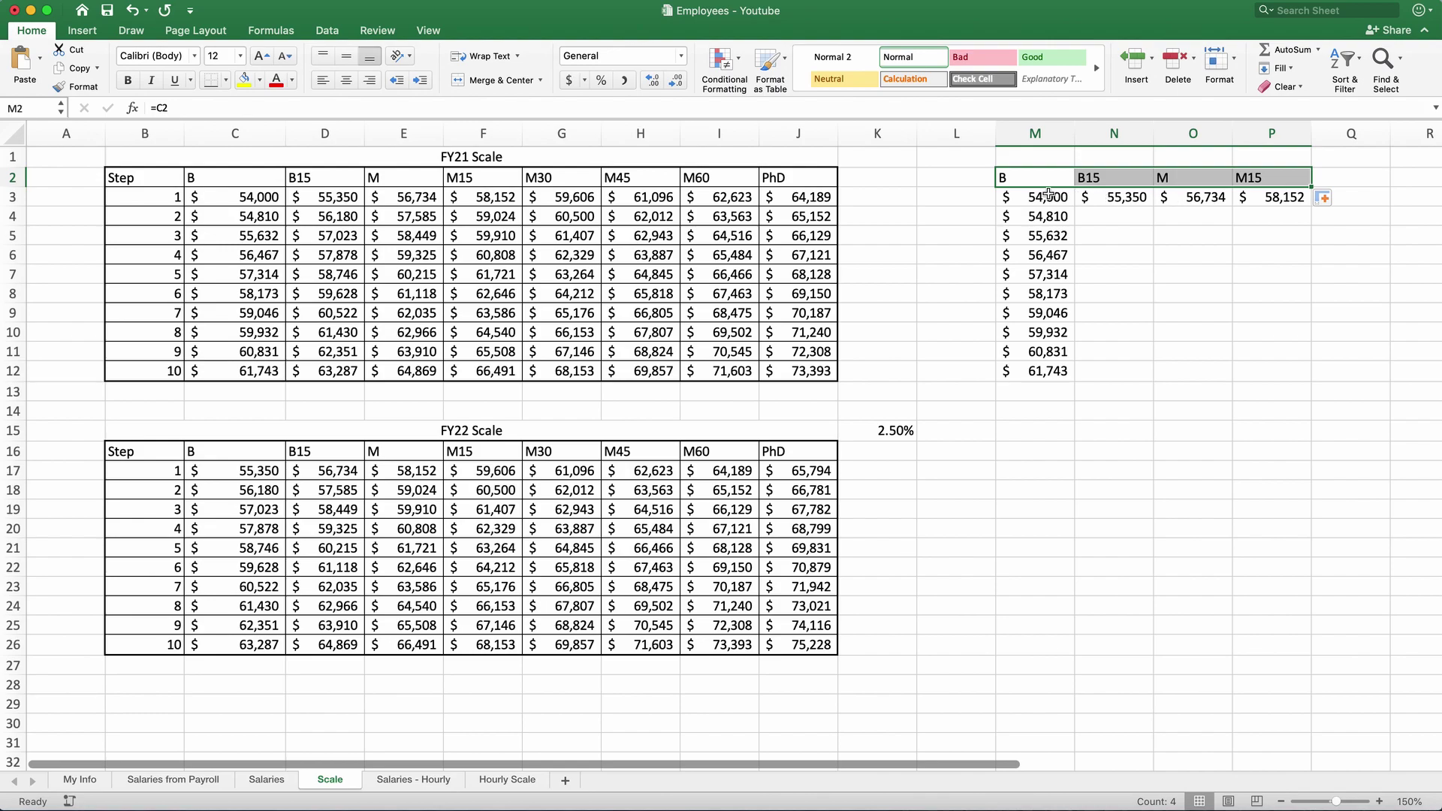
# - Inspect the FY22 row 16 headers B, B15, M, M15 and M30
pyautogui.click(238, 451)
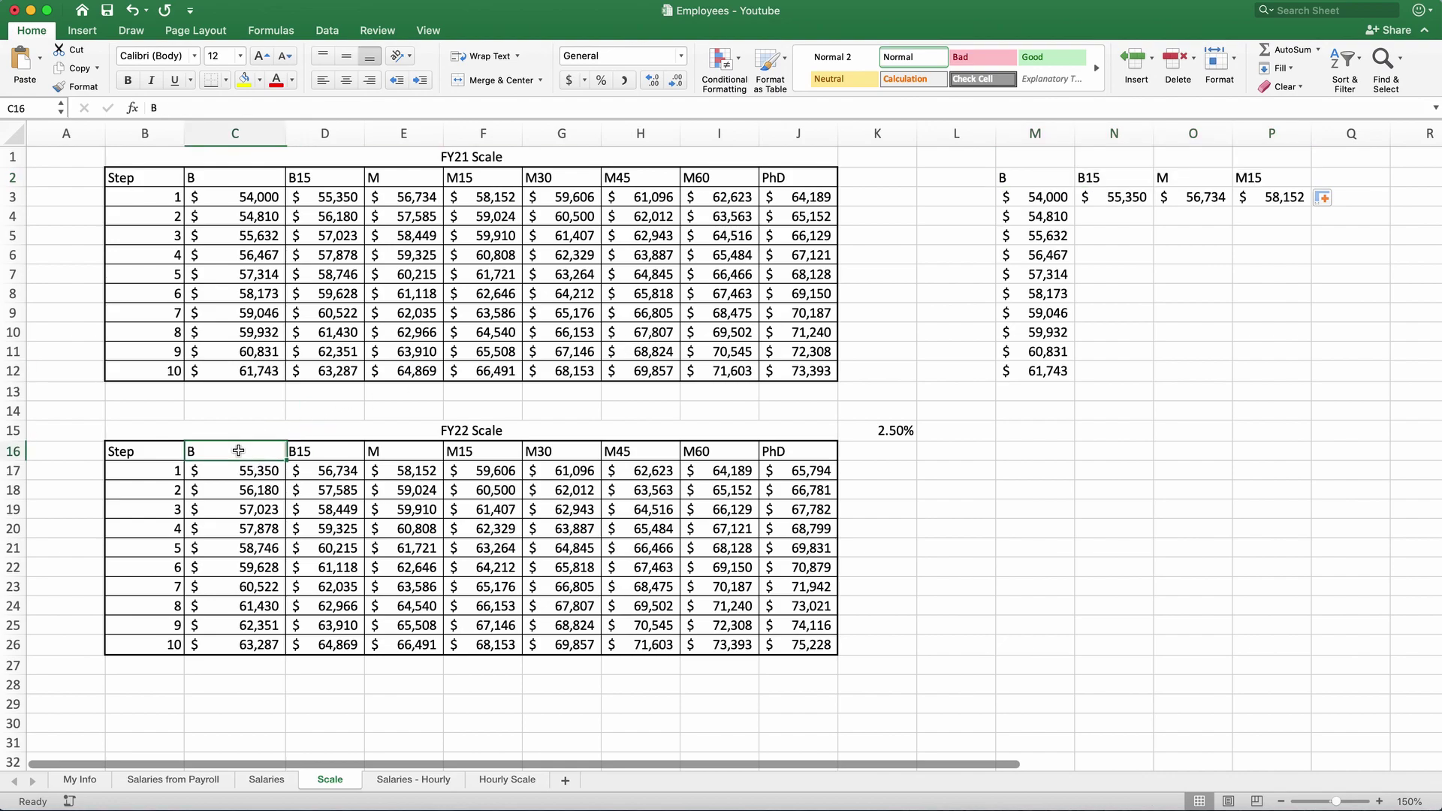
pyautogui.click(311, 451)
pyautogui.click(391, 451)
pyautogui.click(474, 458)
pyautogui.click(587, 456)
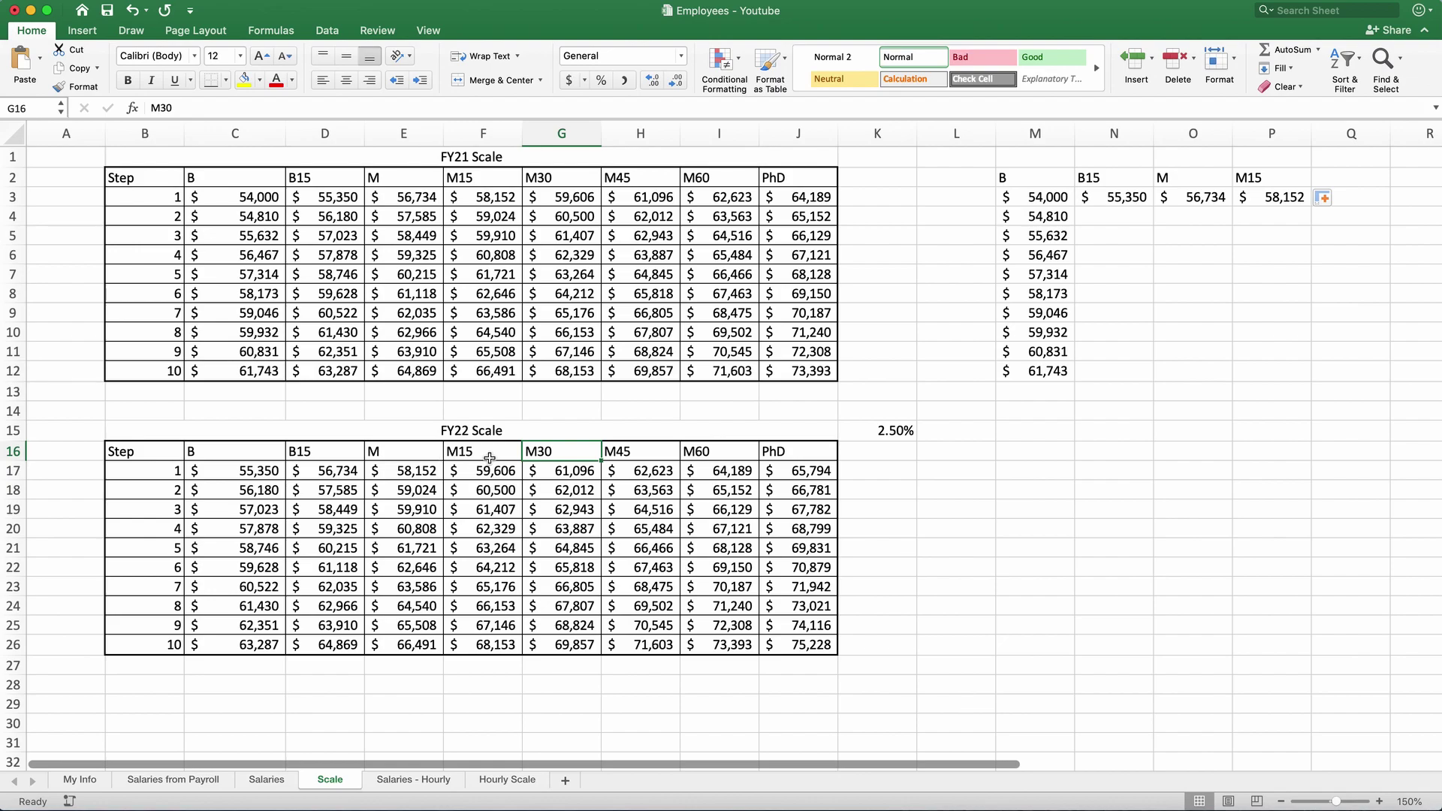
pyautogui.scroll(2, 489, 458)
# - Rename the FY21 header in F2 from M15 to M20 and compare it with the FY22 header, which still reads M15
pyautogui.click(489, 178)
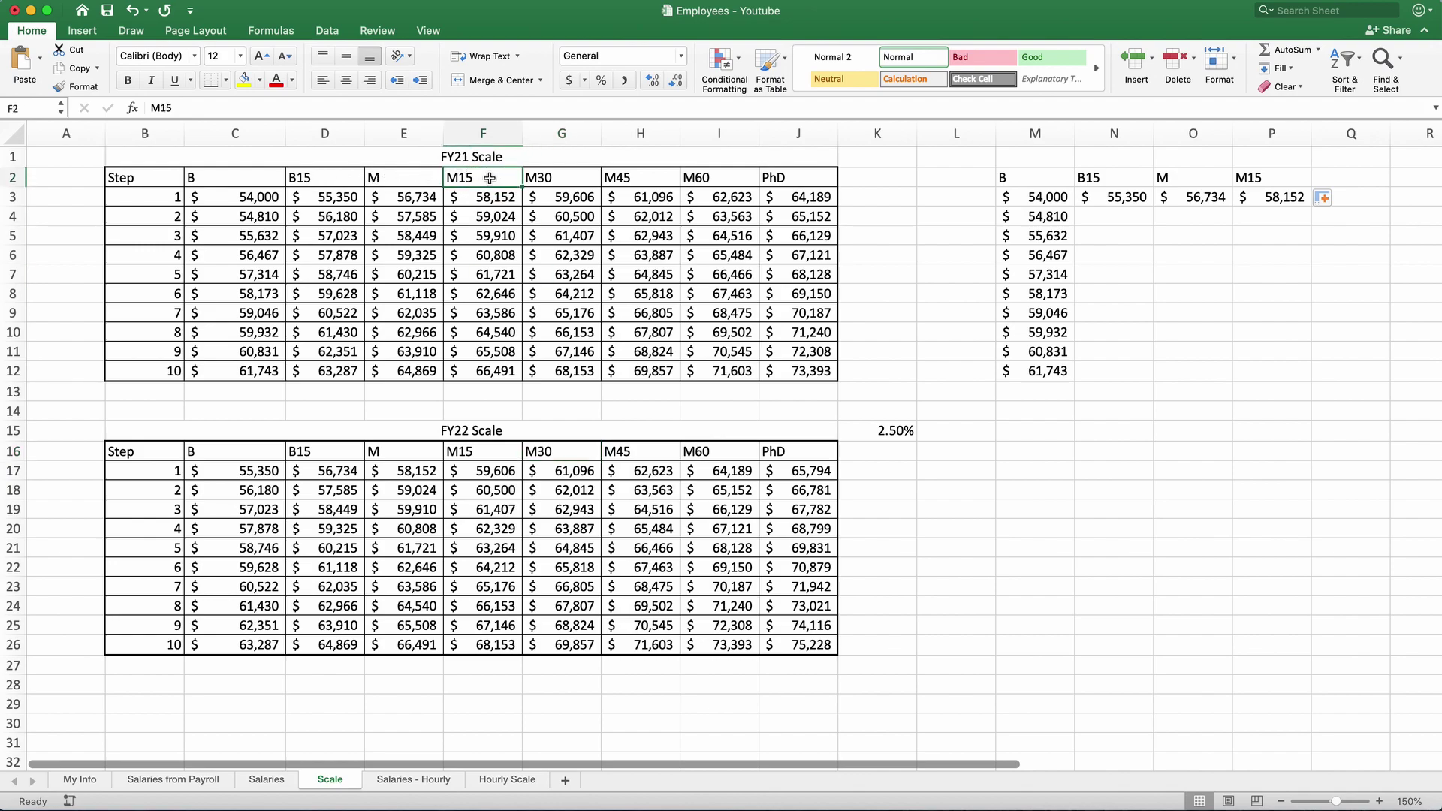
pyautogui.write('M20')
pyautogui.press('Return')
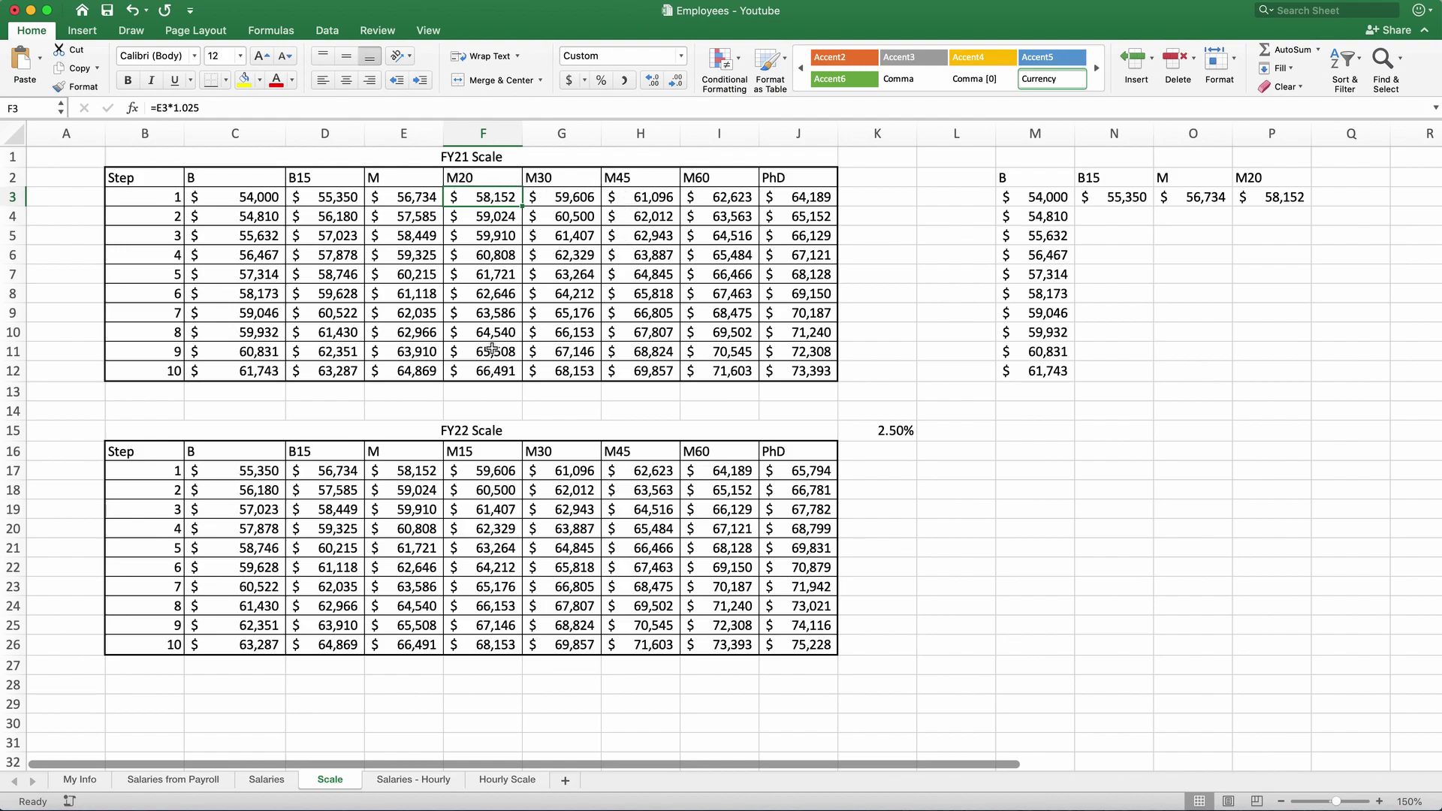
pyautogui.click(473, 178)
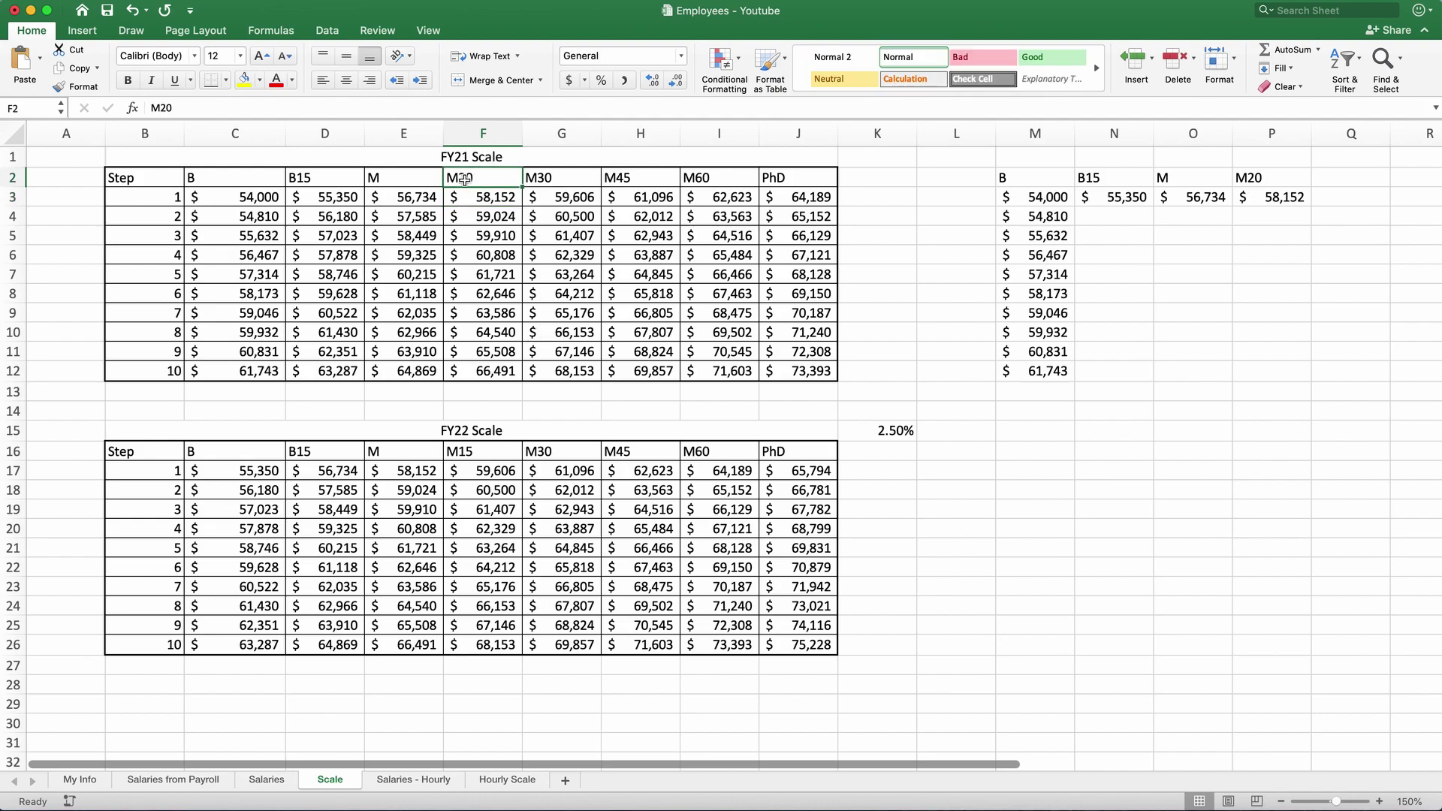
pyautogui.click(482, 450)
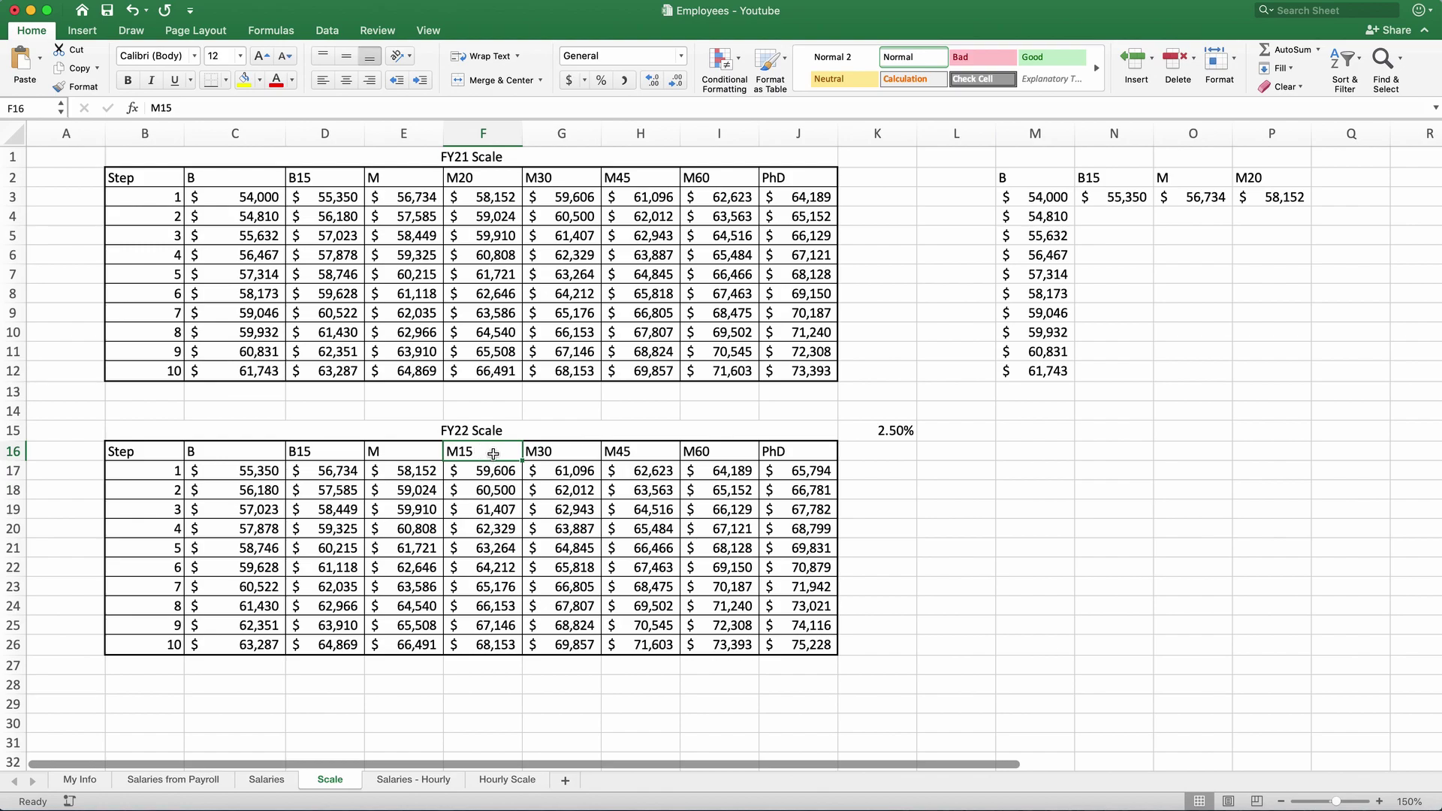
pyautogui.click(216, 454)
# - Enter =C2 in C16 and fill it across to J16 so F16 now reads M20
pyautogui.write('=')
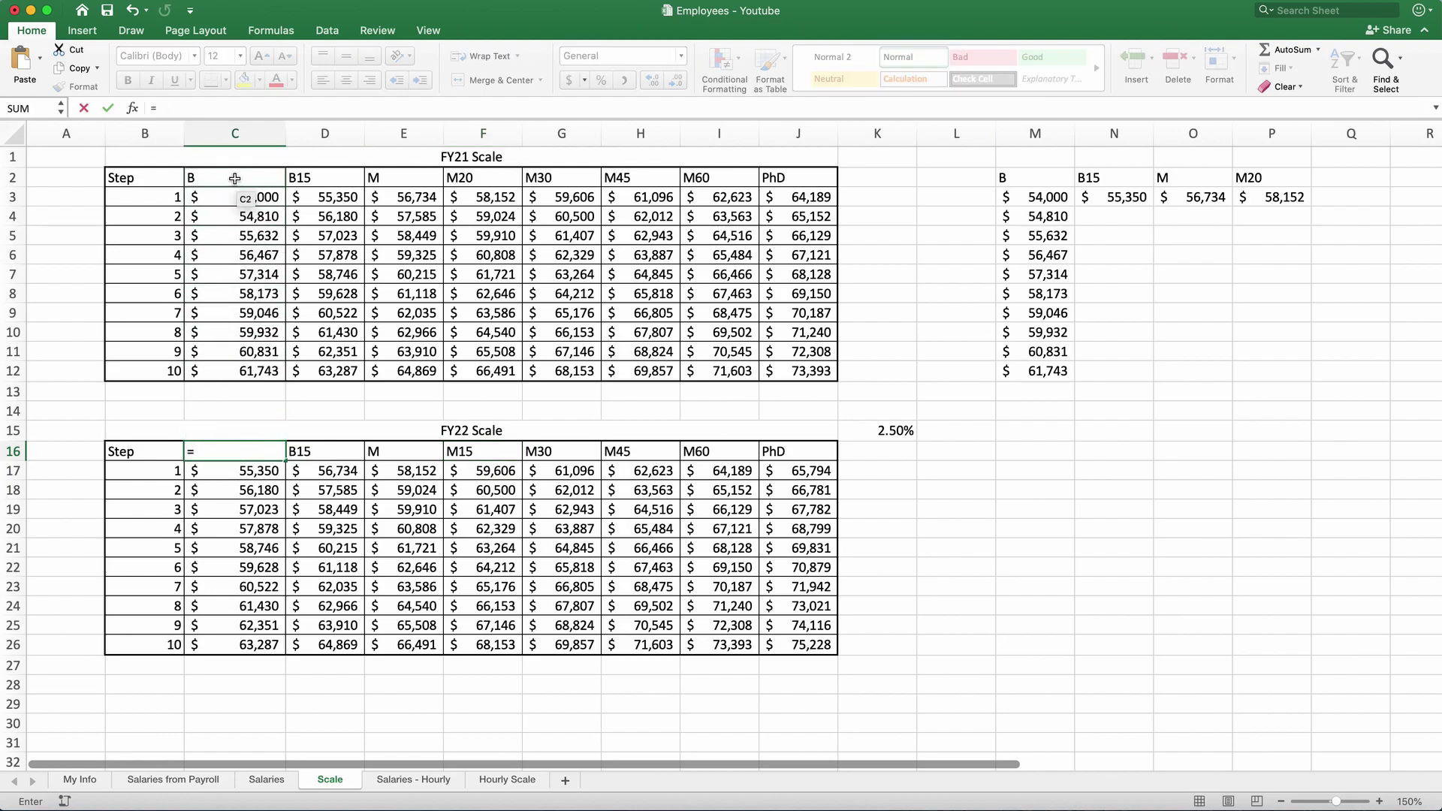
pyautogui.click(235, 179)
pyautogui.press('Return')
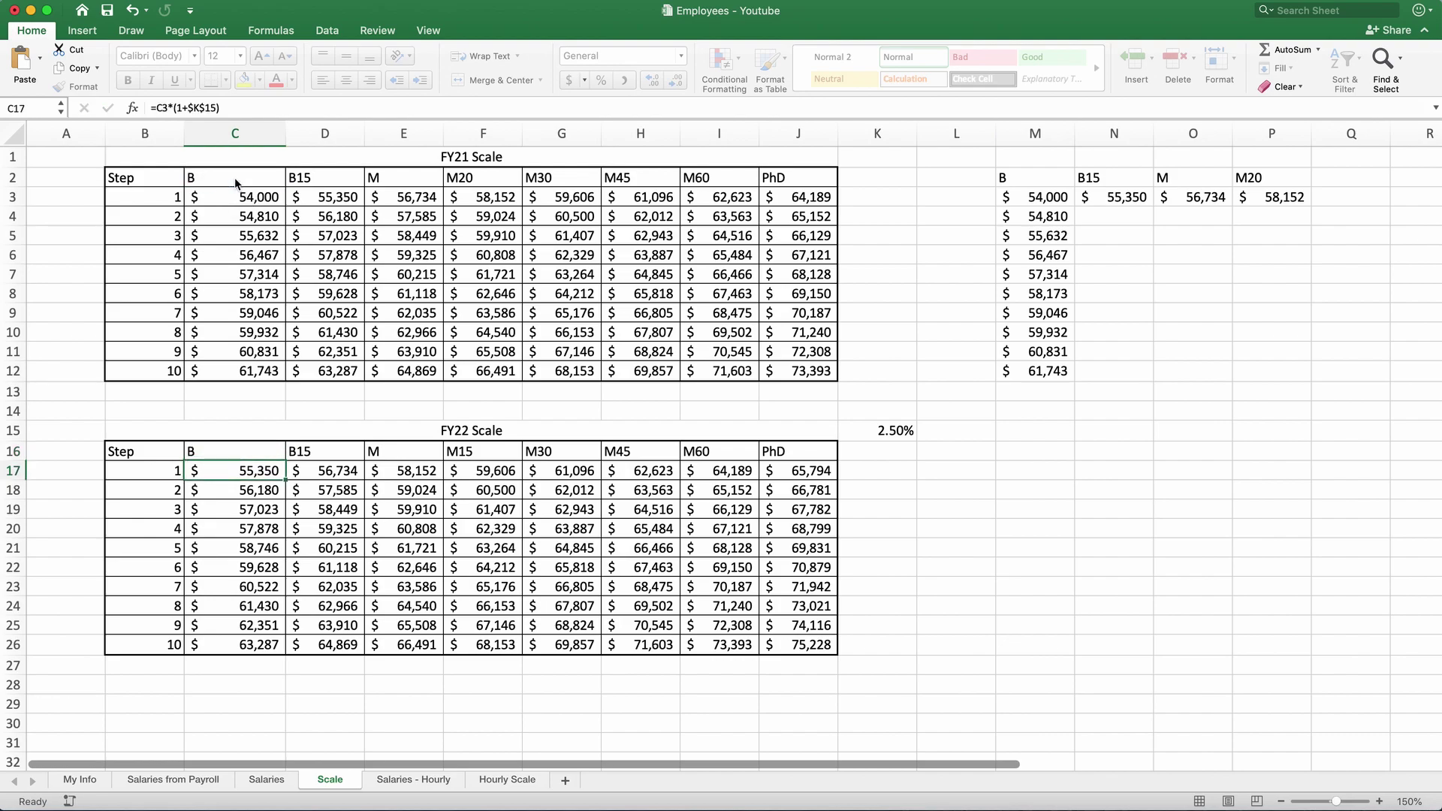
pyautogui.click(245, 452)
pyautogui.moveTo(285, 460); pyautogui.dragTo(815, 457)
pyautogui.click(282, 484)
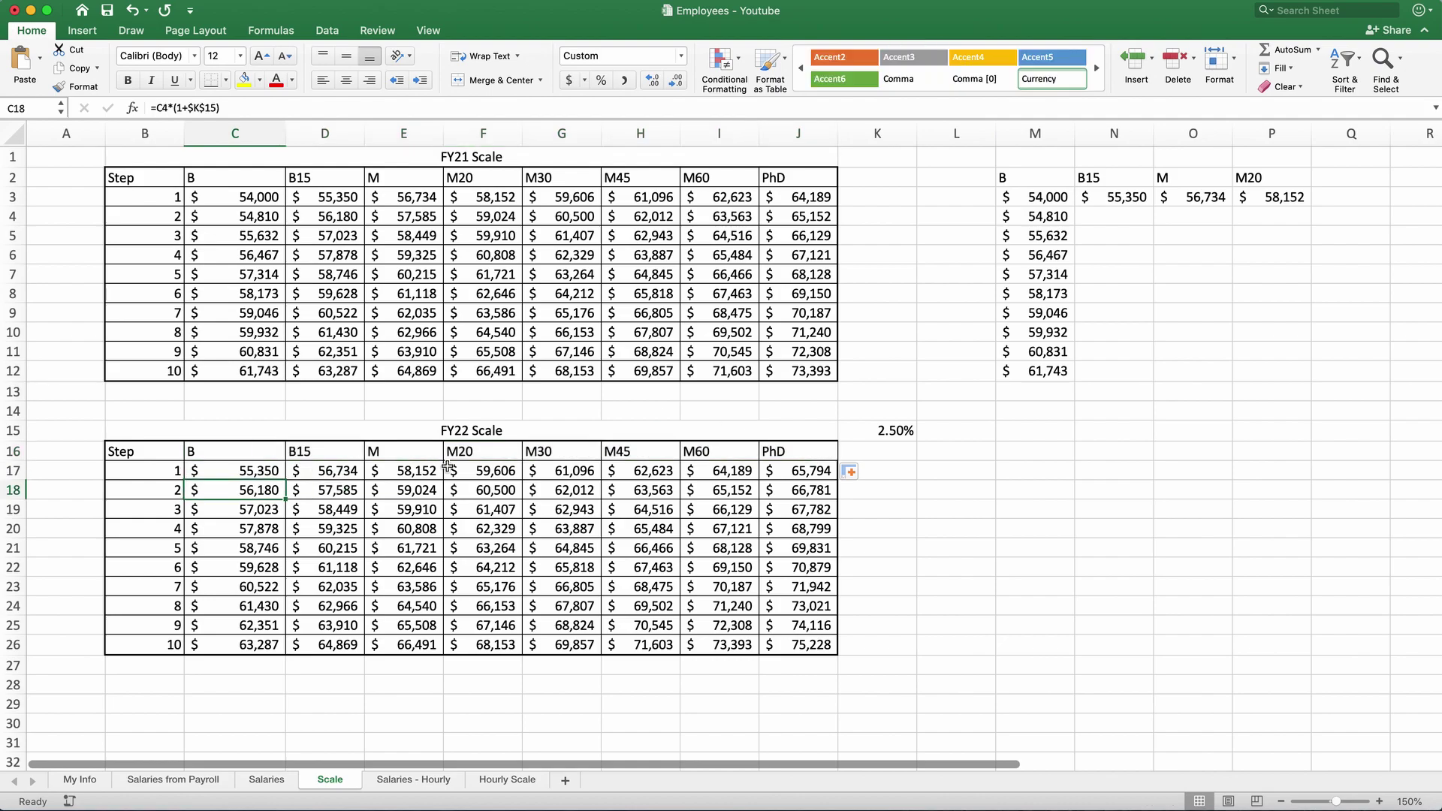
pyautogui.click(270, 451)
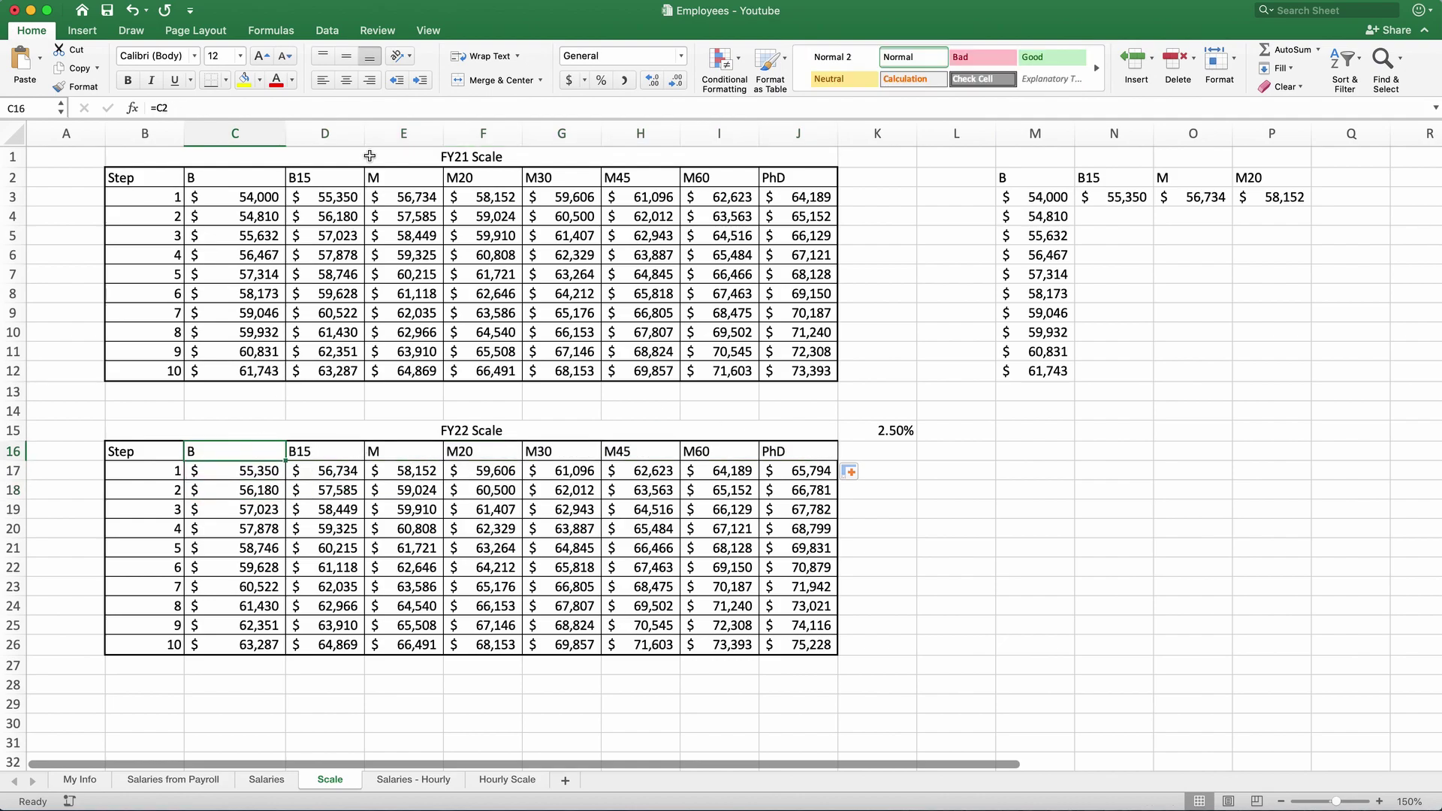
# - Change F2 back to M15, then inspect the formula in M3
pyautogui.click(488, 179)
pyautogui.write('M15')
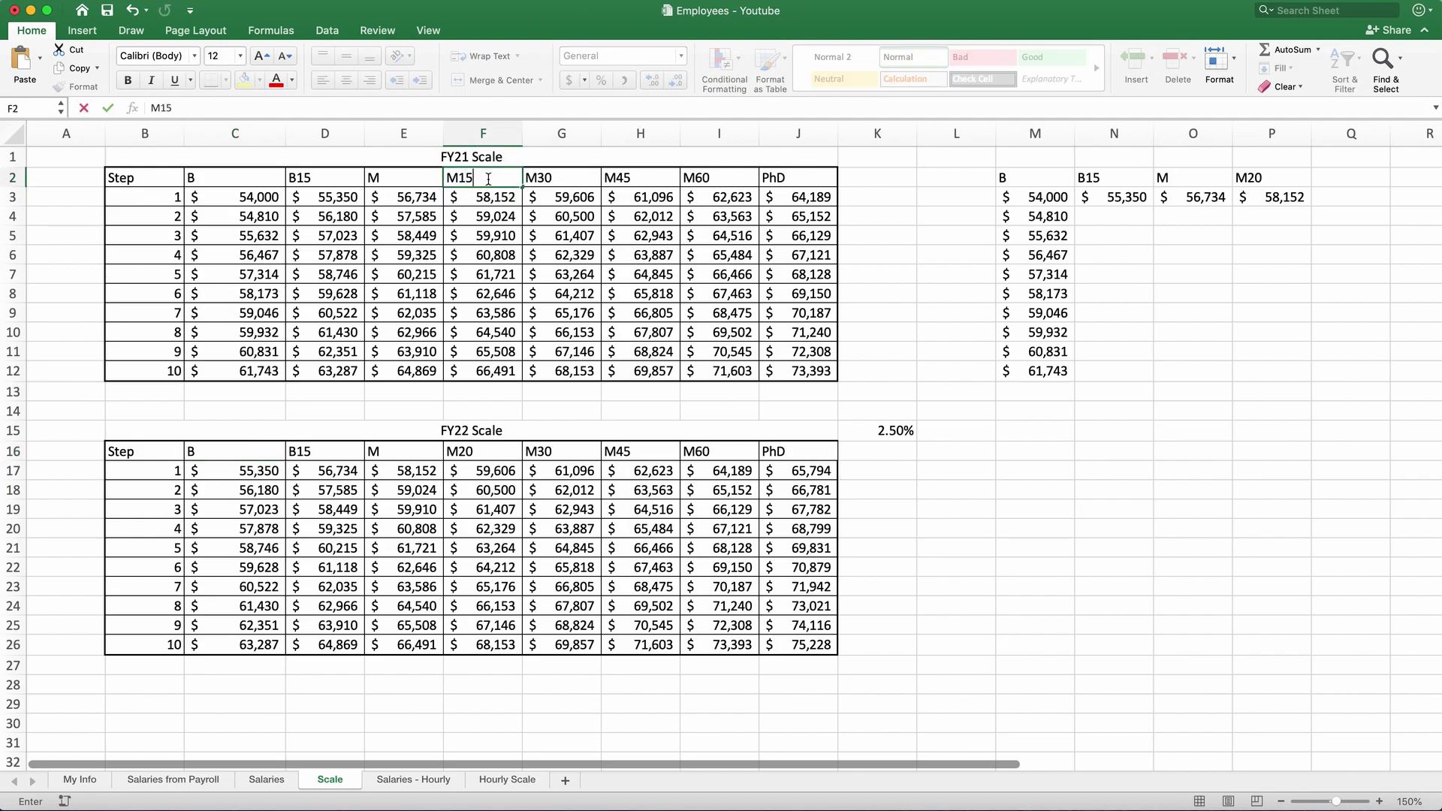
pyautogui.press('Return')
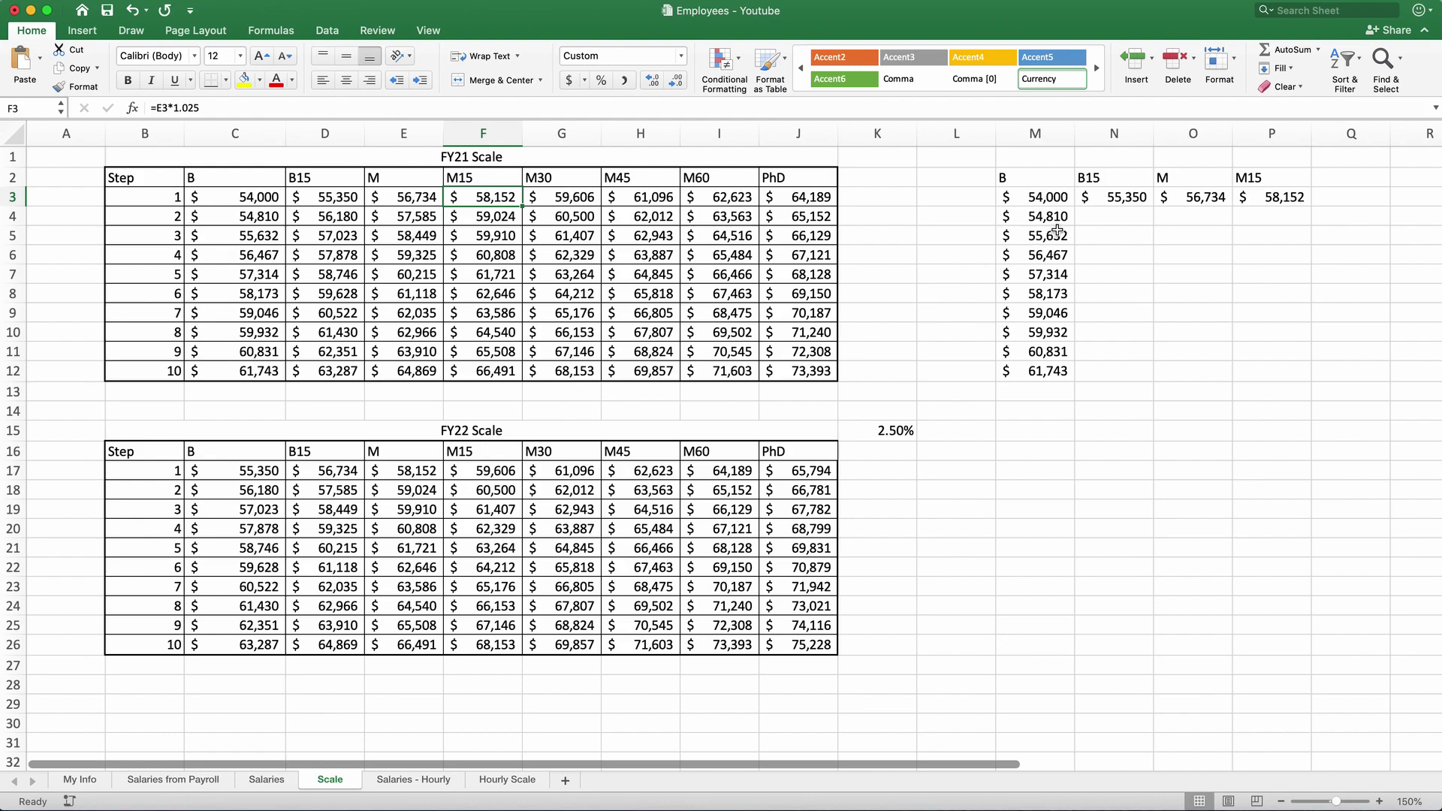
pyautogui.click(1044, 204)
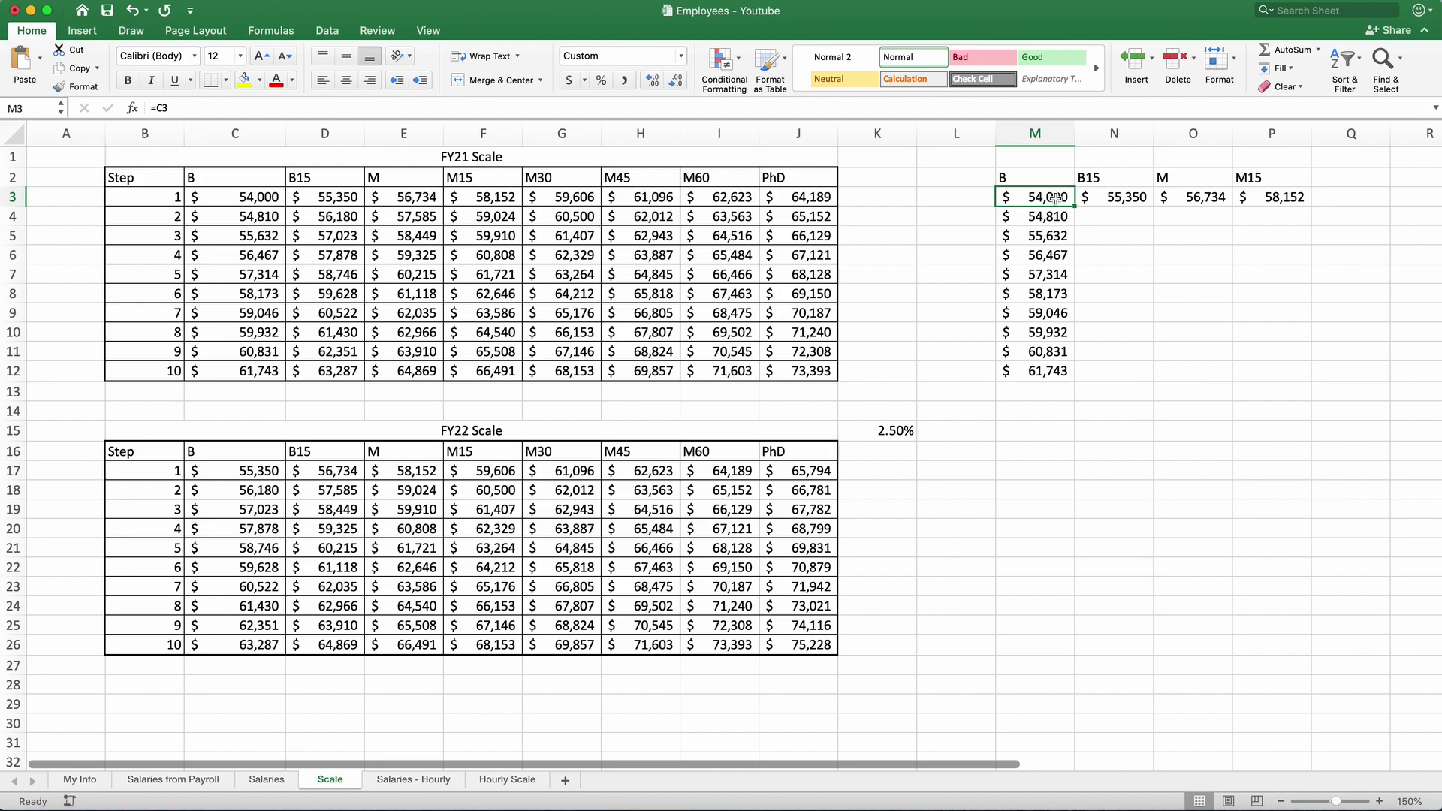
# - Delete the contents of the side table M2:P12
pyautogui.click(1054, 201)
pyautogui.moveTo(1050, 180); pyautogui.dragTo(1267, 378)
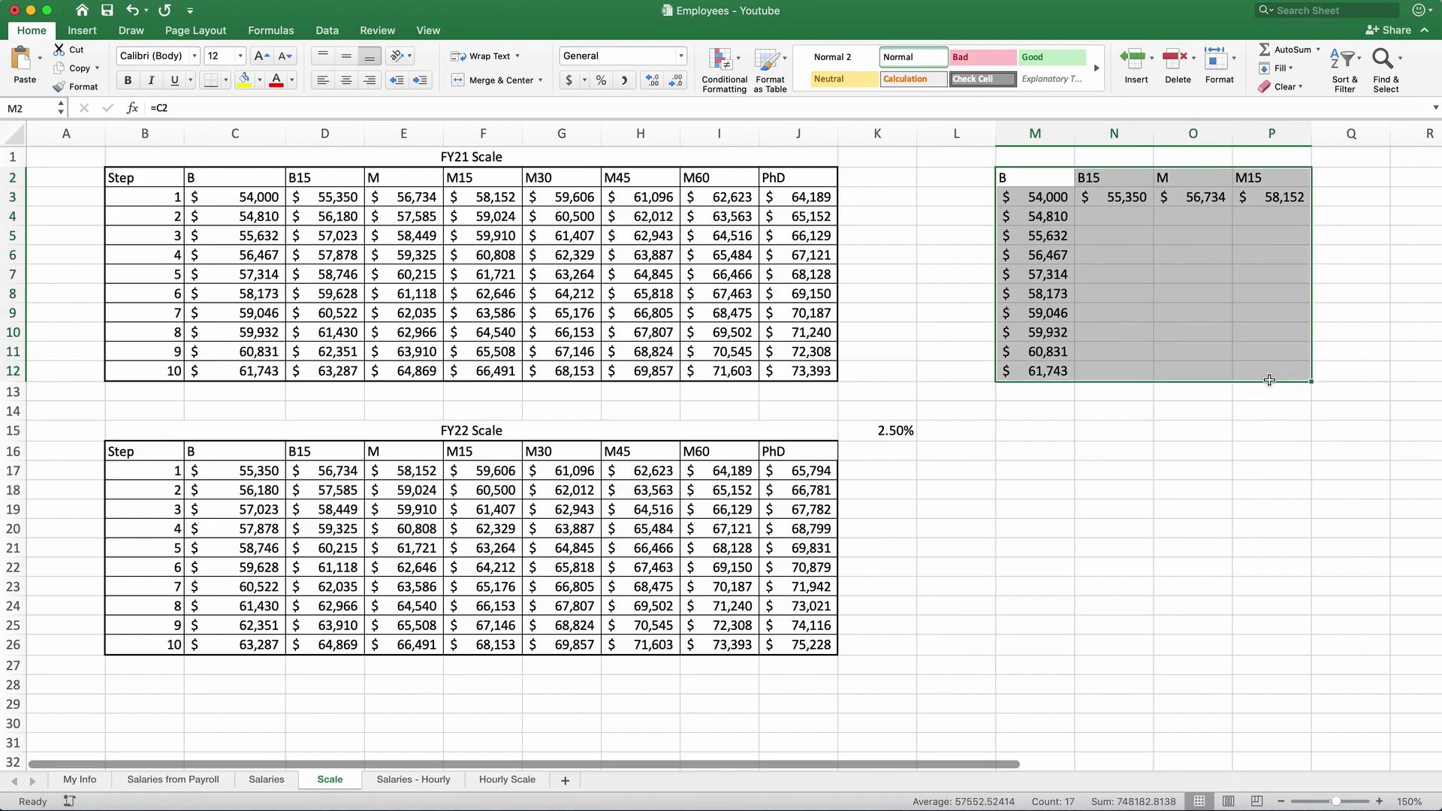
pyautogui.press('Delete')
# - Re-enter =C3 in M3 so it shows $54,000 again
pyautogui.click(1027, 197)
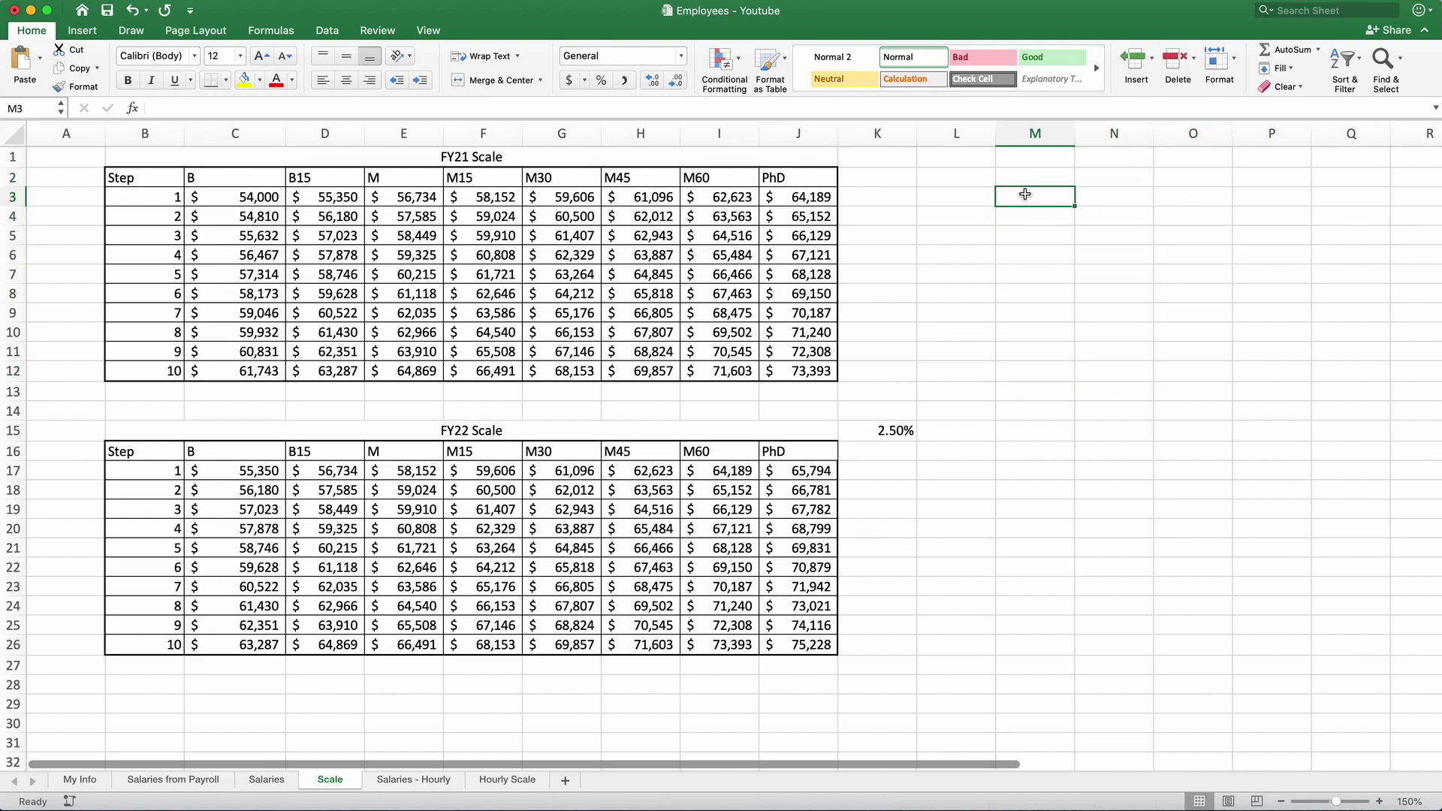
pyautogui.write('=')
pyautogui.click(271, 197)
pyautogui.press('Return')
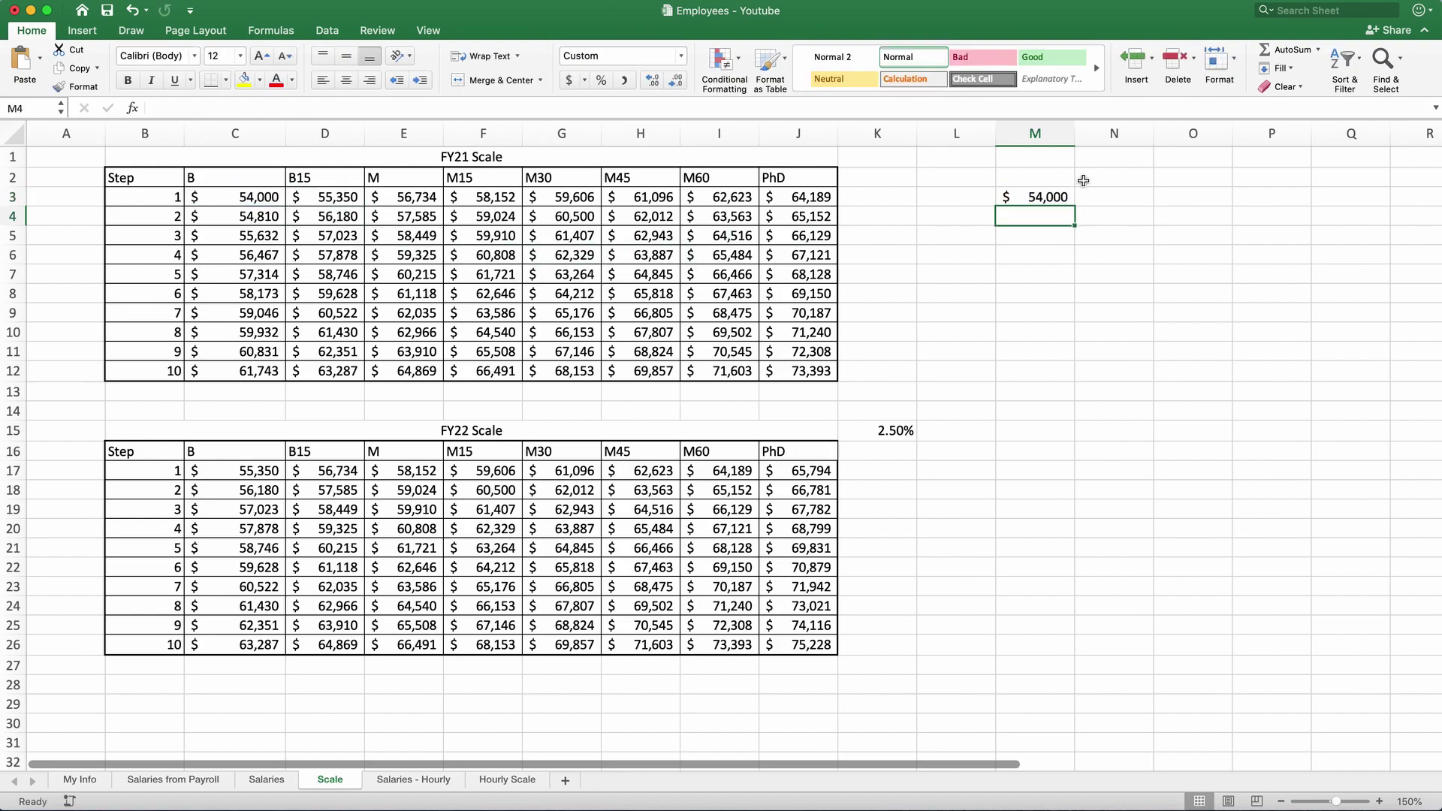
pyautogui.click(1049, 198)
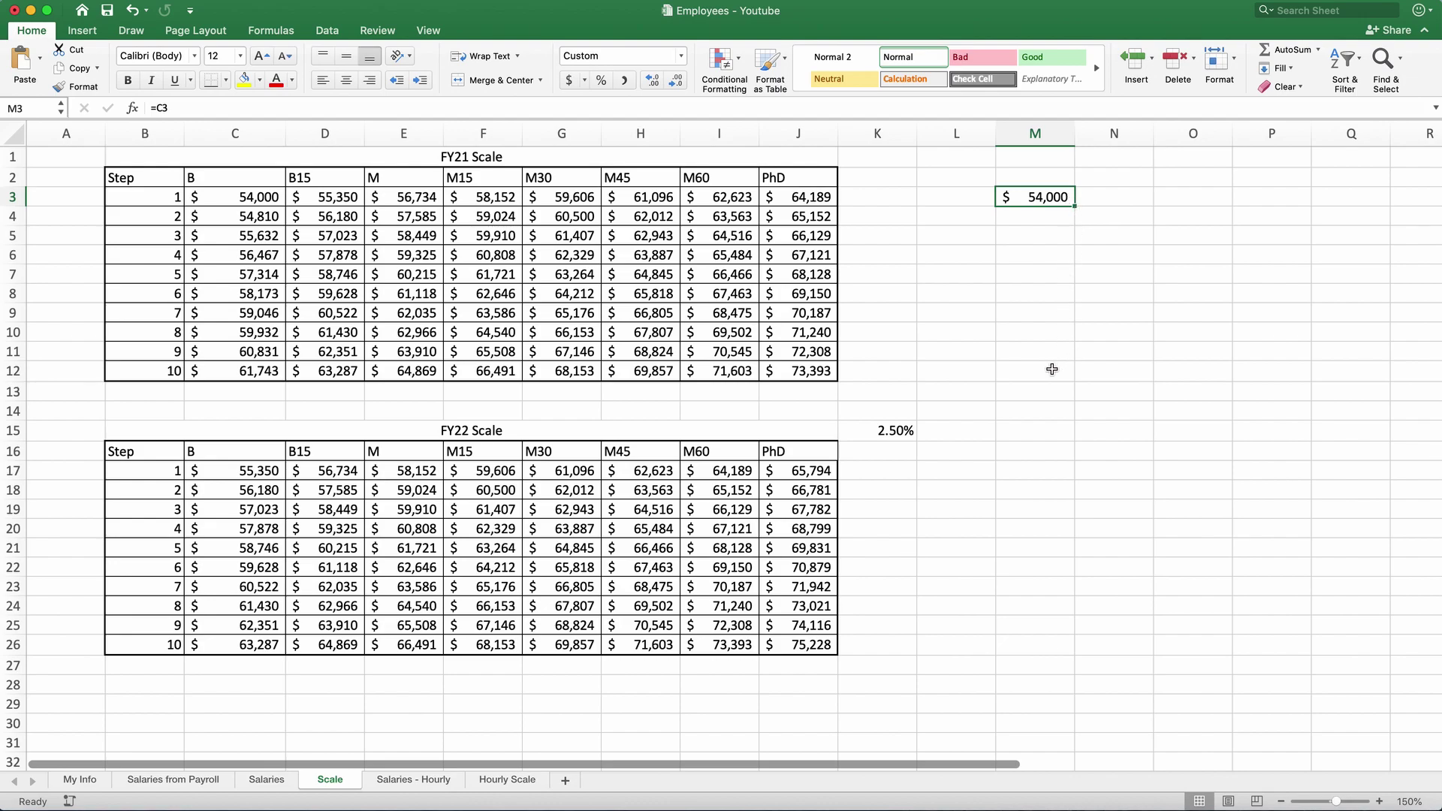
# - Edit M3's formula to the column-locked =$C3
pyautogui.doubleClick(1044, 196)
pyautogui.press('Left')
pyautogui.press('Left')
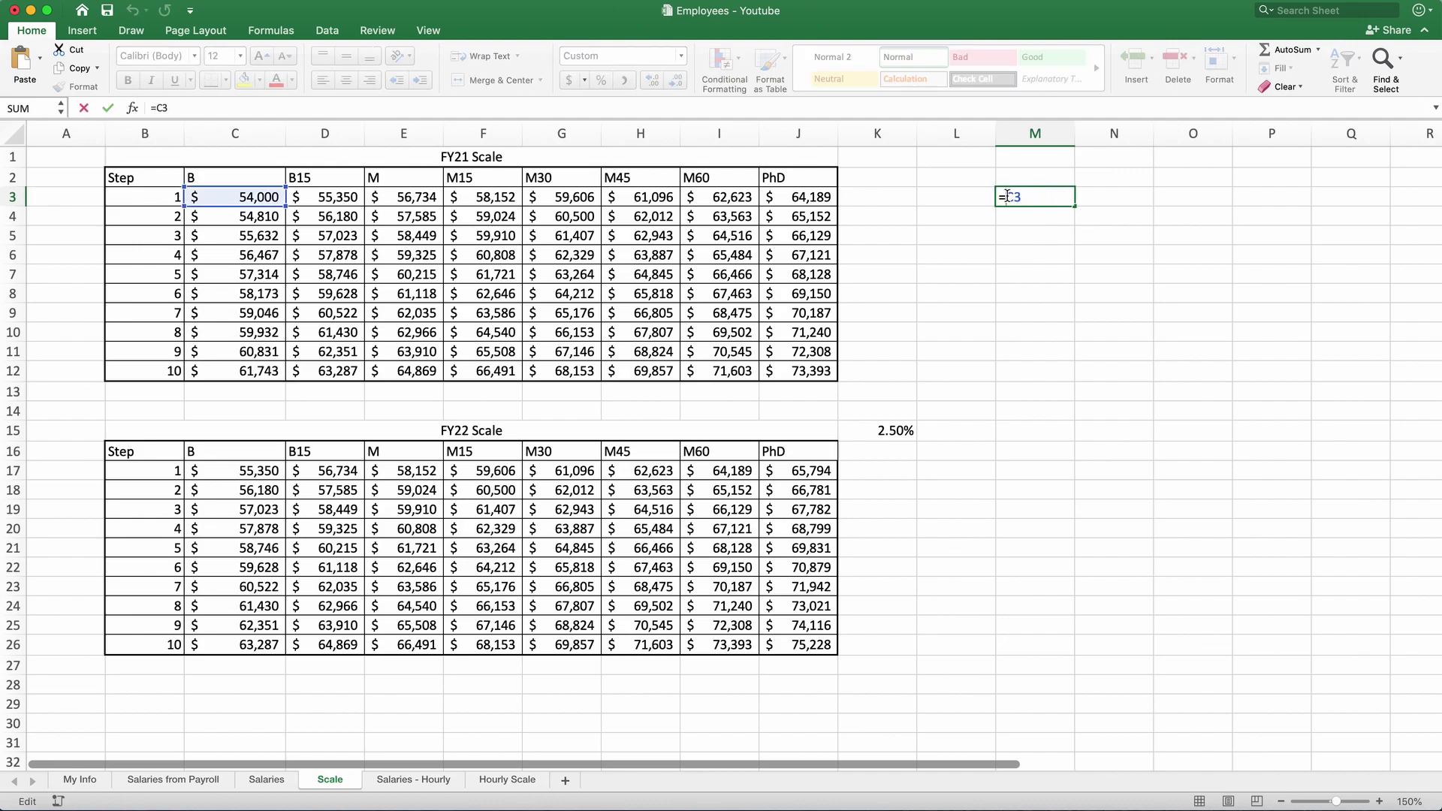
pyautogui.write('$')
pyautogui.press('Return')
pyautogui.press('Up')
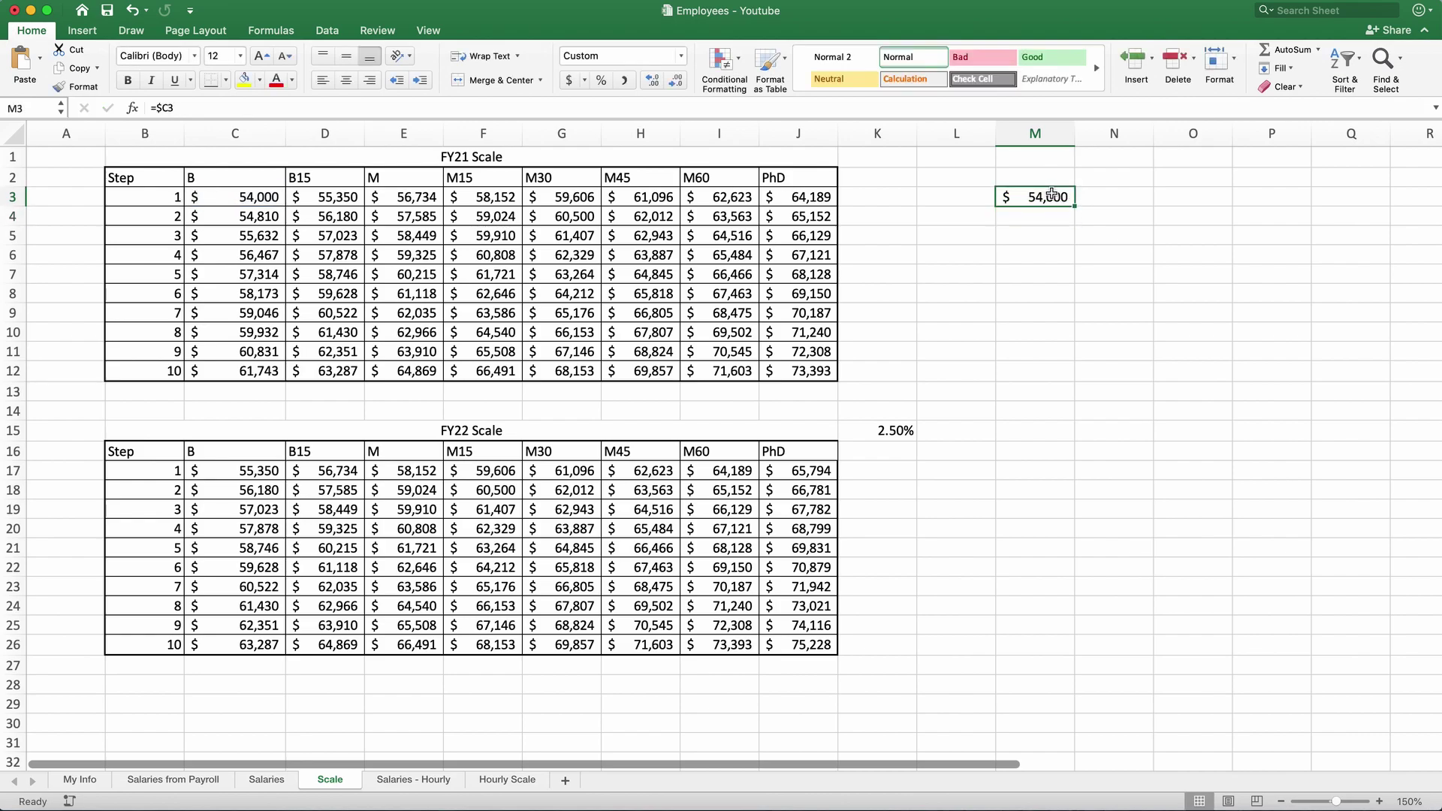
# - Fill =$C3 across to P3 and inspect the copied formulas in N3, O3 and P3
pyautogui.moveTo(1080, 211); pyautogui.dragTo(1279, 202)
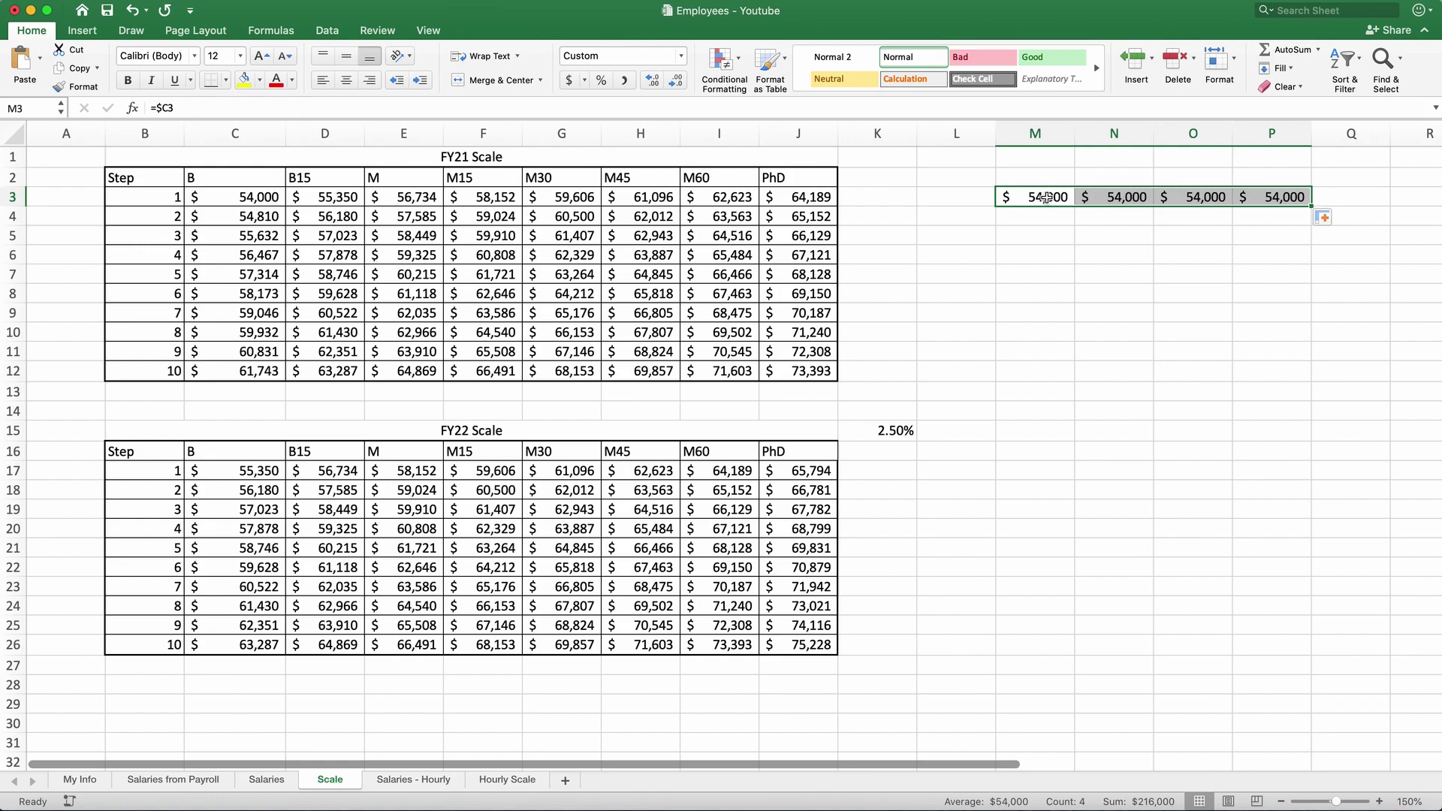
pyautogui.click(1127, 196)
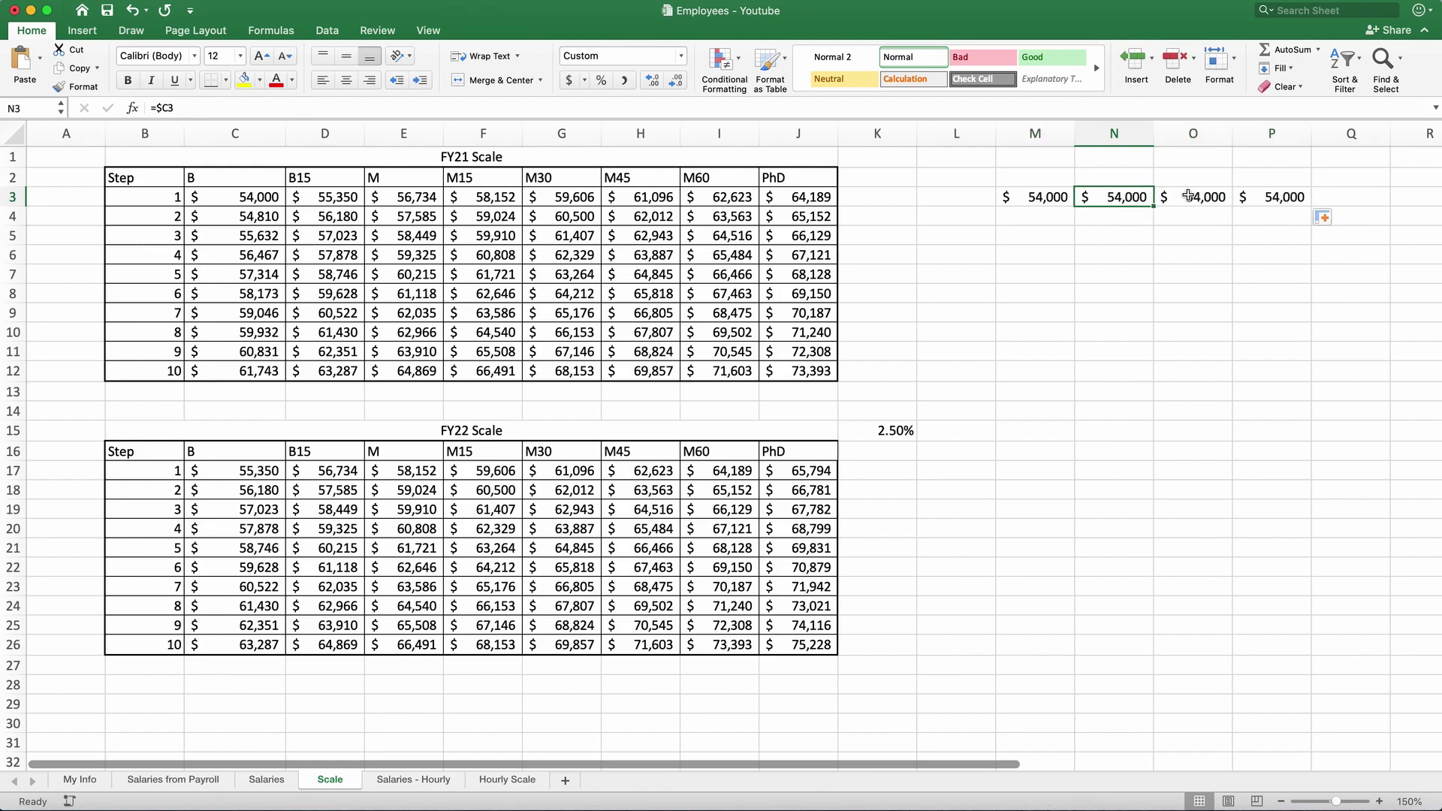
pyautogui.click(1190, 196)
pyautogui.click(1274, 196)
pyautogui.click(1121, 196)
pyautogui.click(1044, 195)
# - Check the =$C formulas in M4–M6, then undo the fill-down and fill-right copies
pyautogui.moveTo(1045, 195); pyautogui.dragTo(1296, 379)
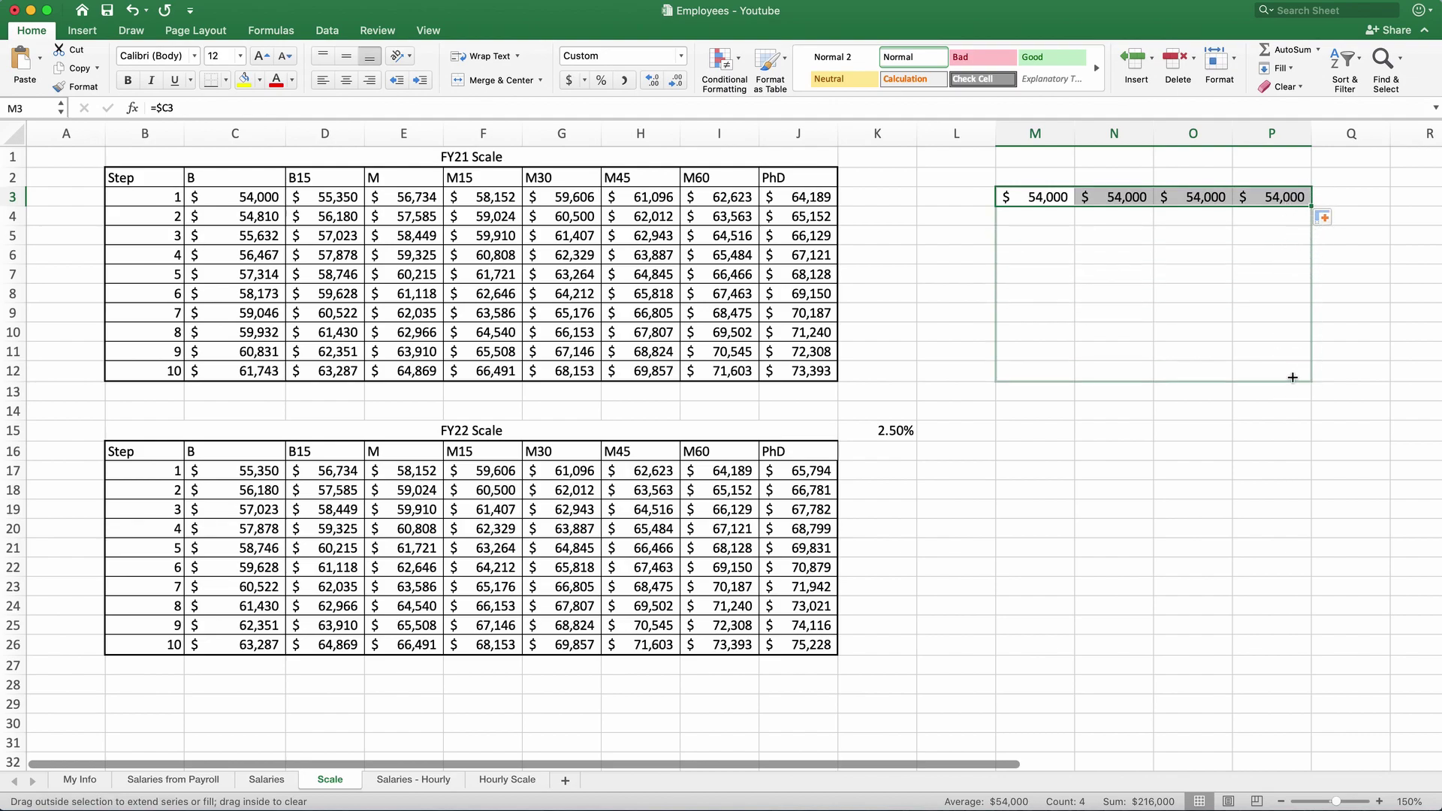
pyautogui.click(1039, 216)
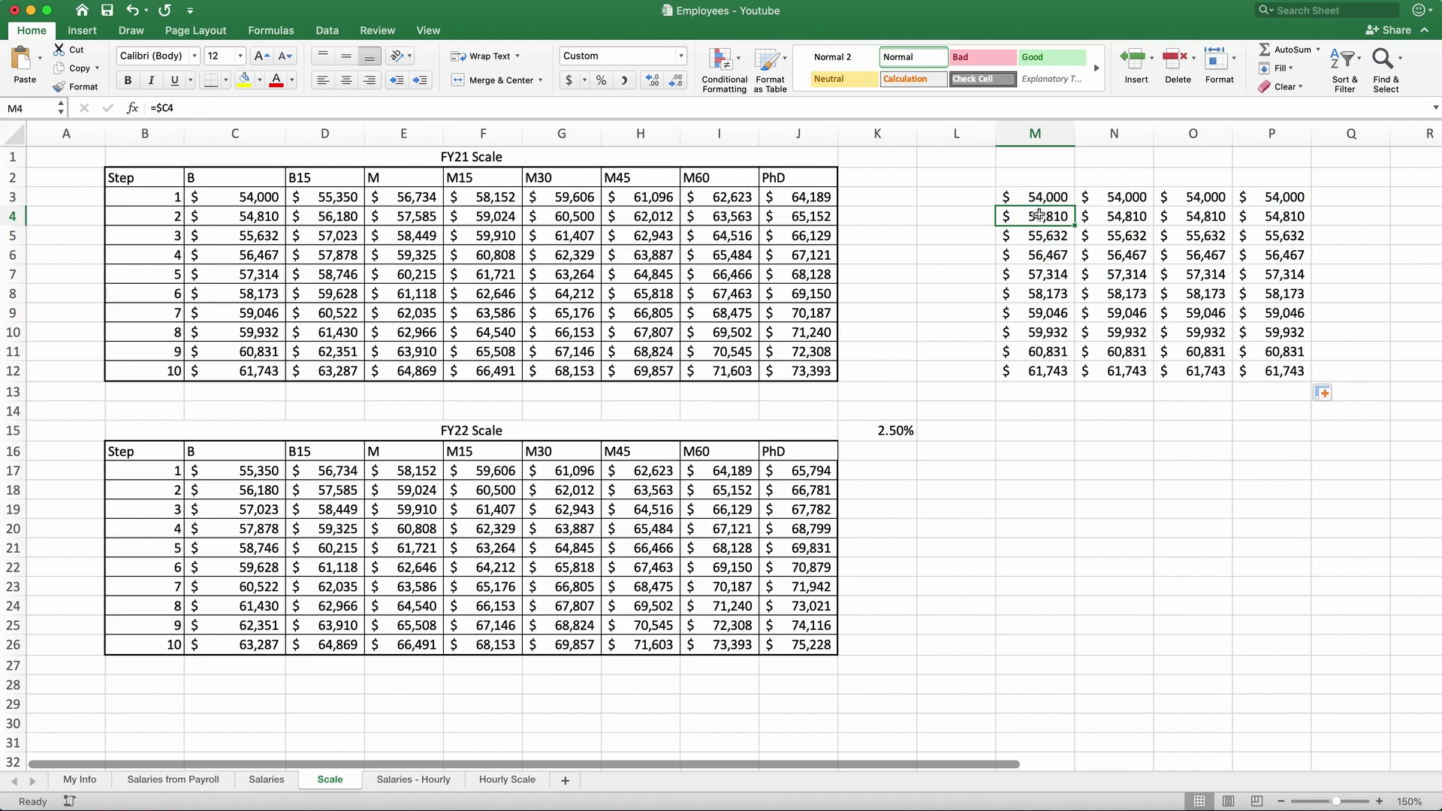
pyautogui.click(1040, 239)
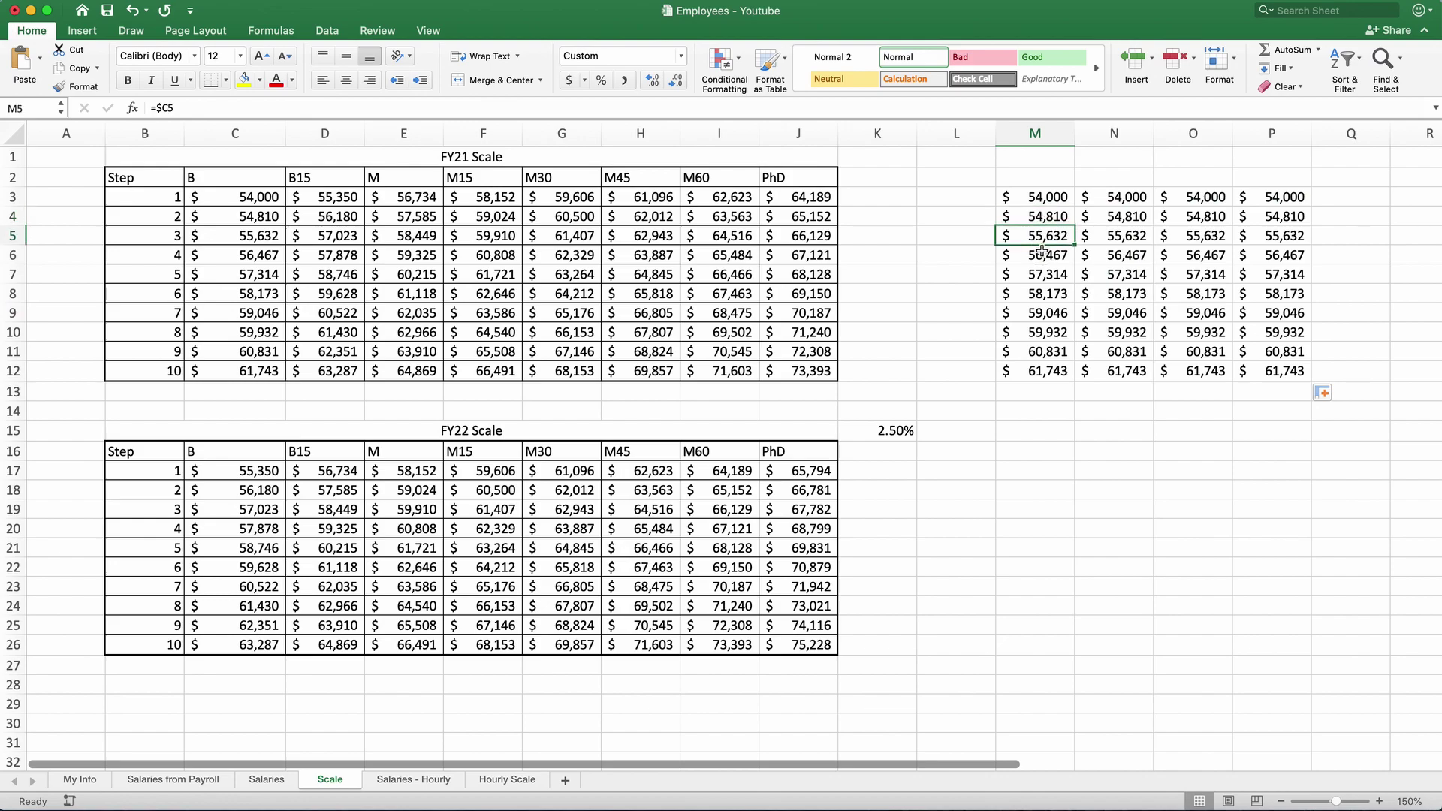
pyautogui.click(1041, 254)
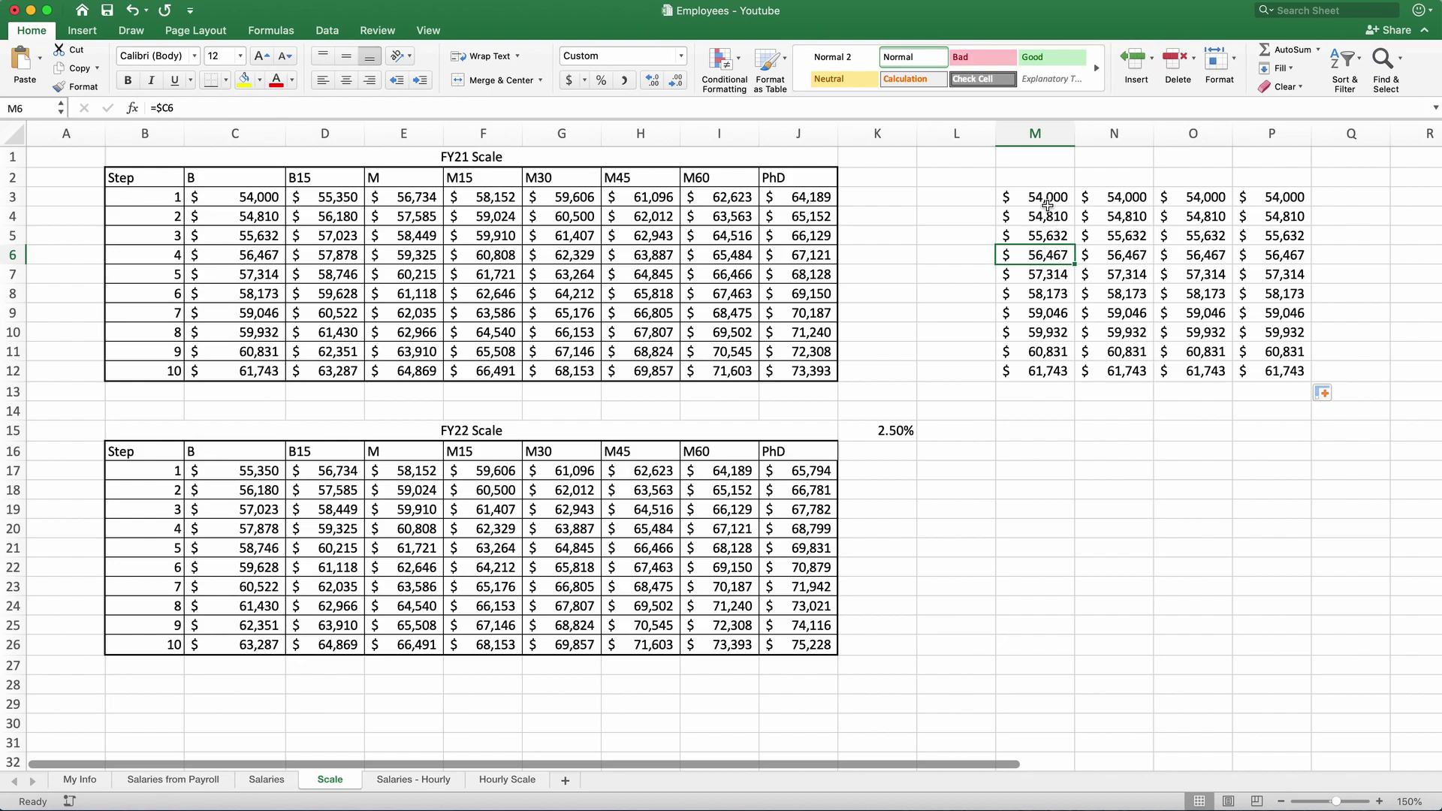
pyautogui.press('super+z')
pyautogui.press('super+z')
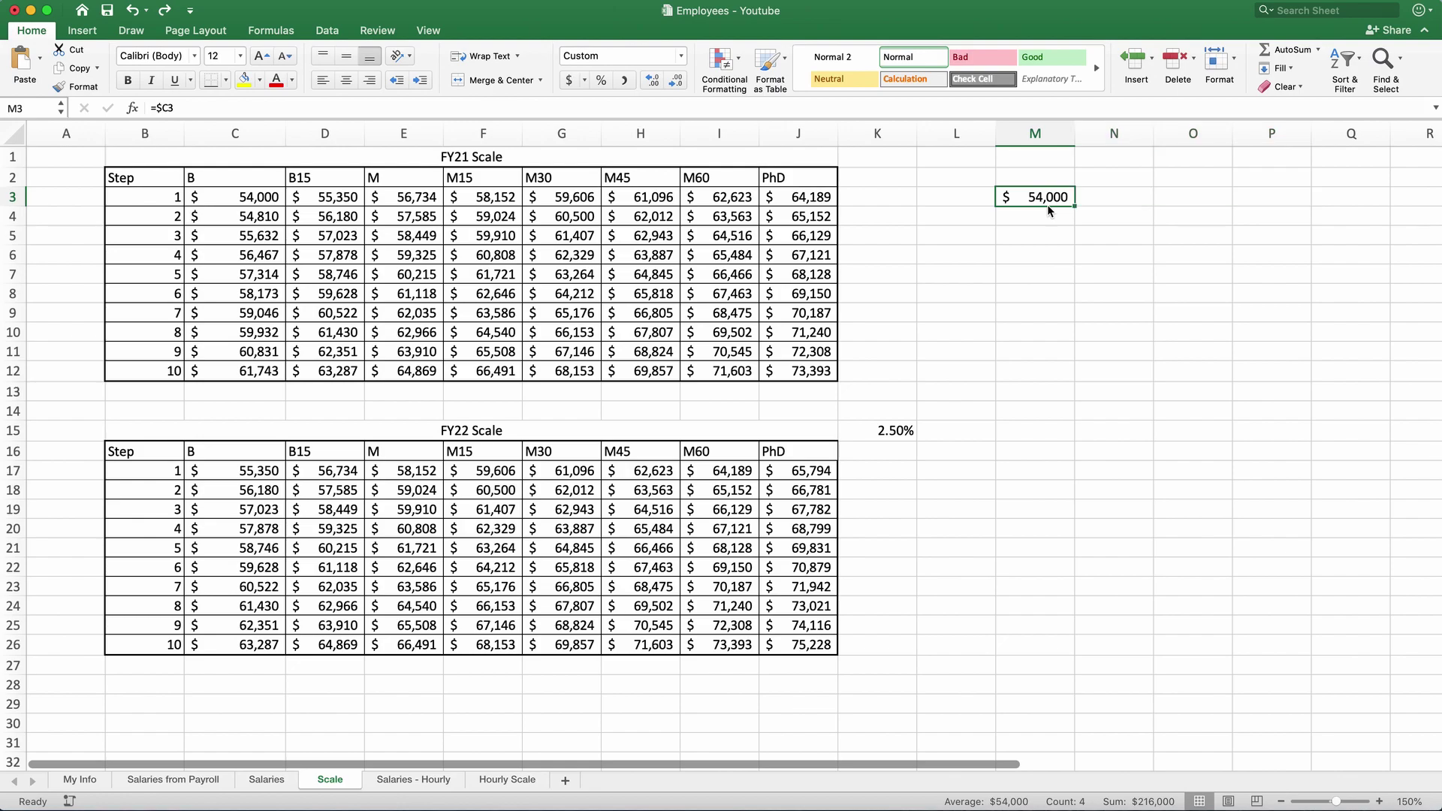
# - Change M3 to =$C$3, fill it over M3:Q12 to show 54,000 everywhere, then clear the block
pyautogui.click(1078, 229)
pyautogui.click(1039, 191)
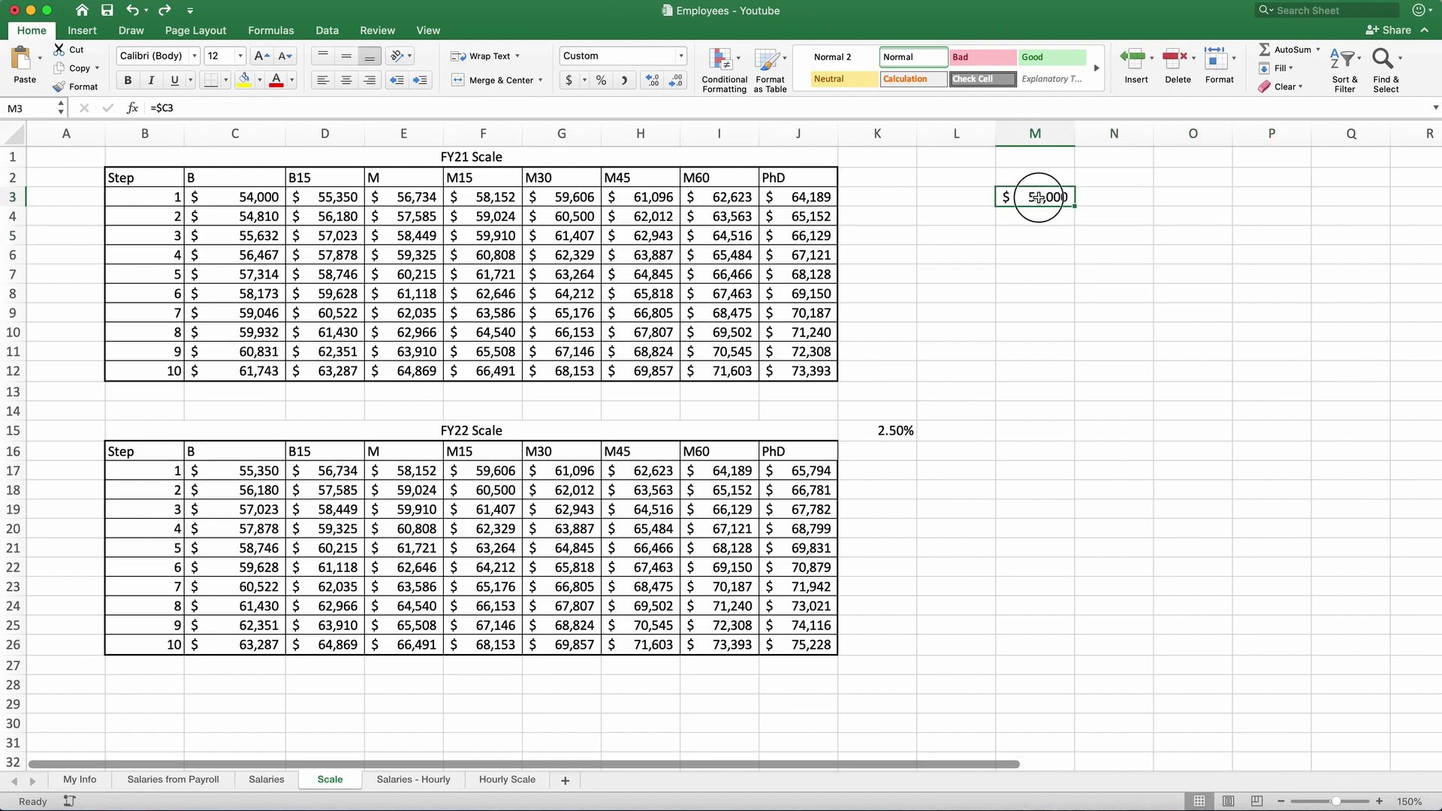
pyautogui.doubleClick(1038, 197)
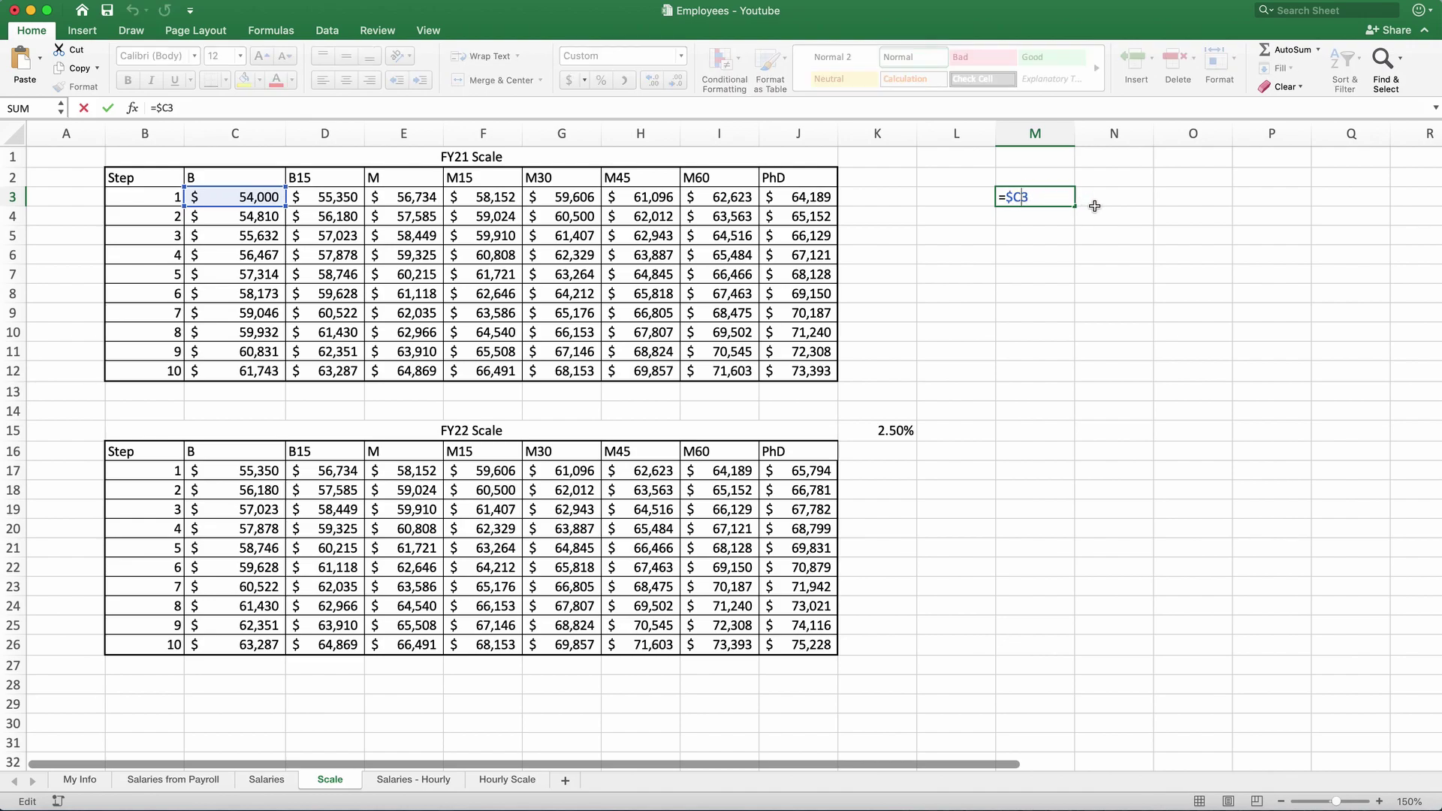
pyautogui.write('$')
pyautogui.press('Return')
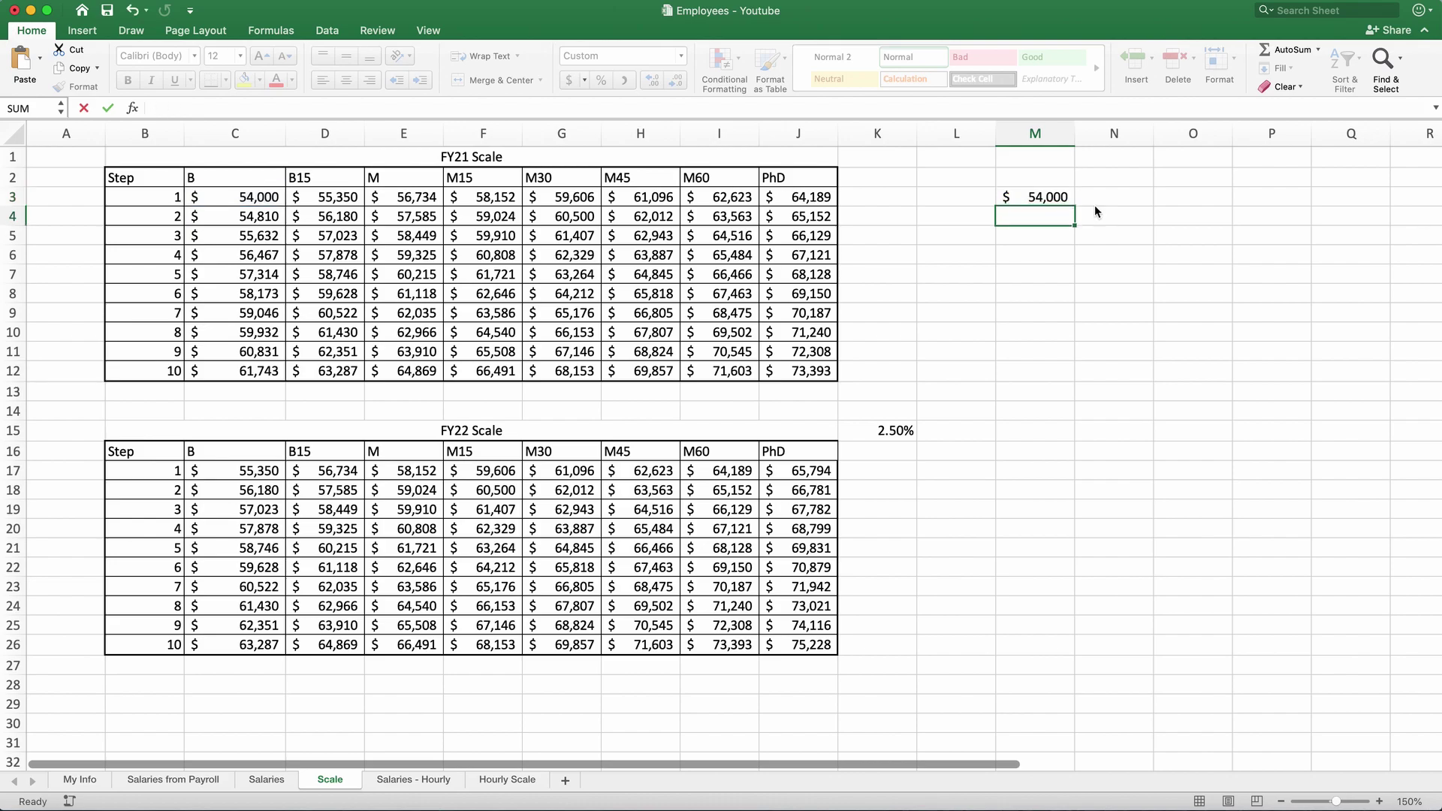
pyautogui.press('Up')
pyautogui.moveTo(1076, 206); pyautogui.dragTo(1360, 381)
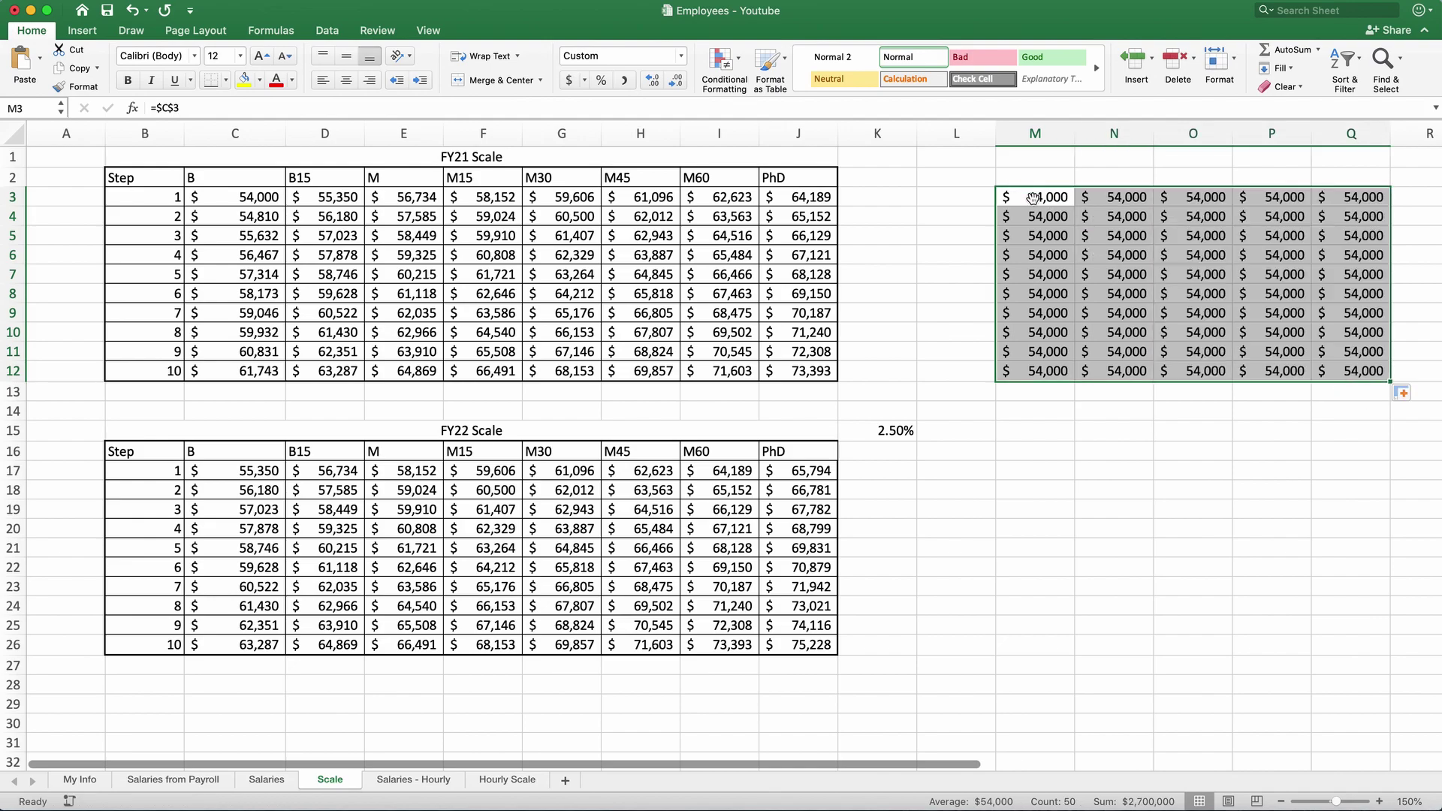
pyautogui.press('Delete')
# - Delete the FY22 salary values in C17:J26, keeping the headers, steps and the 2.50% rate in K15
pyautogui.click(1059, 294)
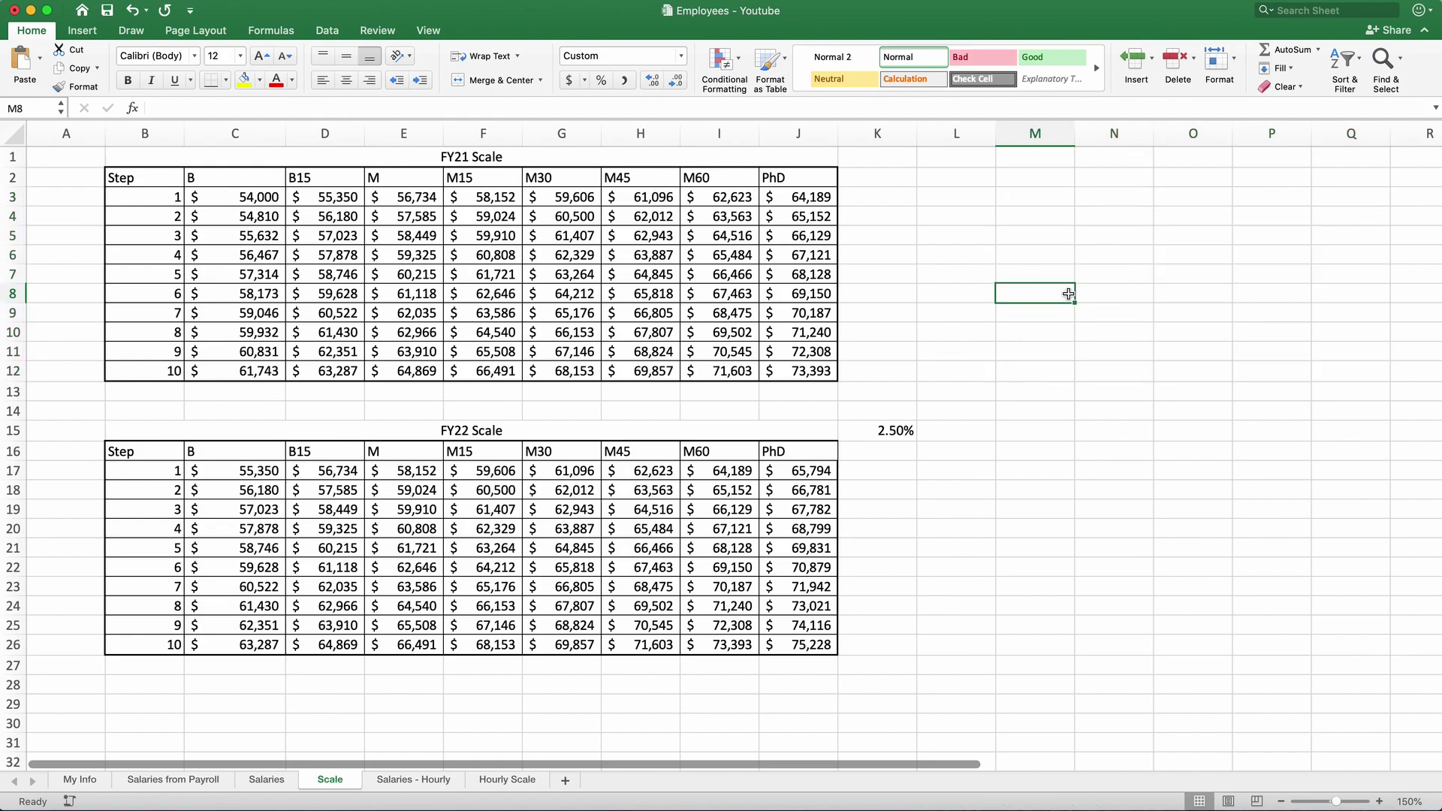
pyautogui.click(1045, 198)
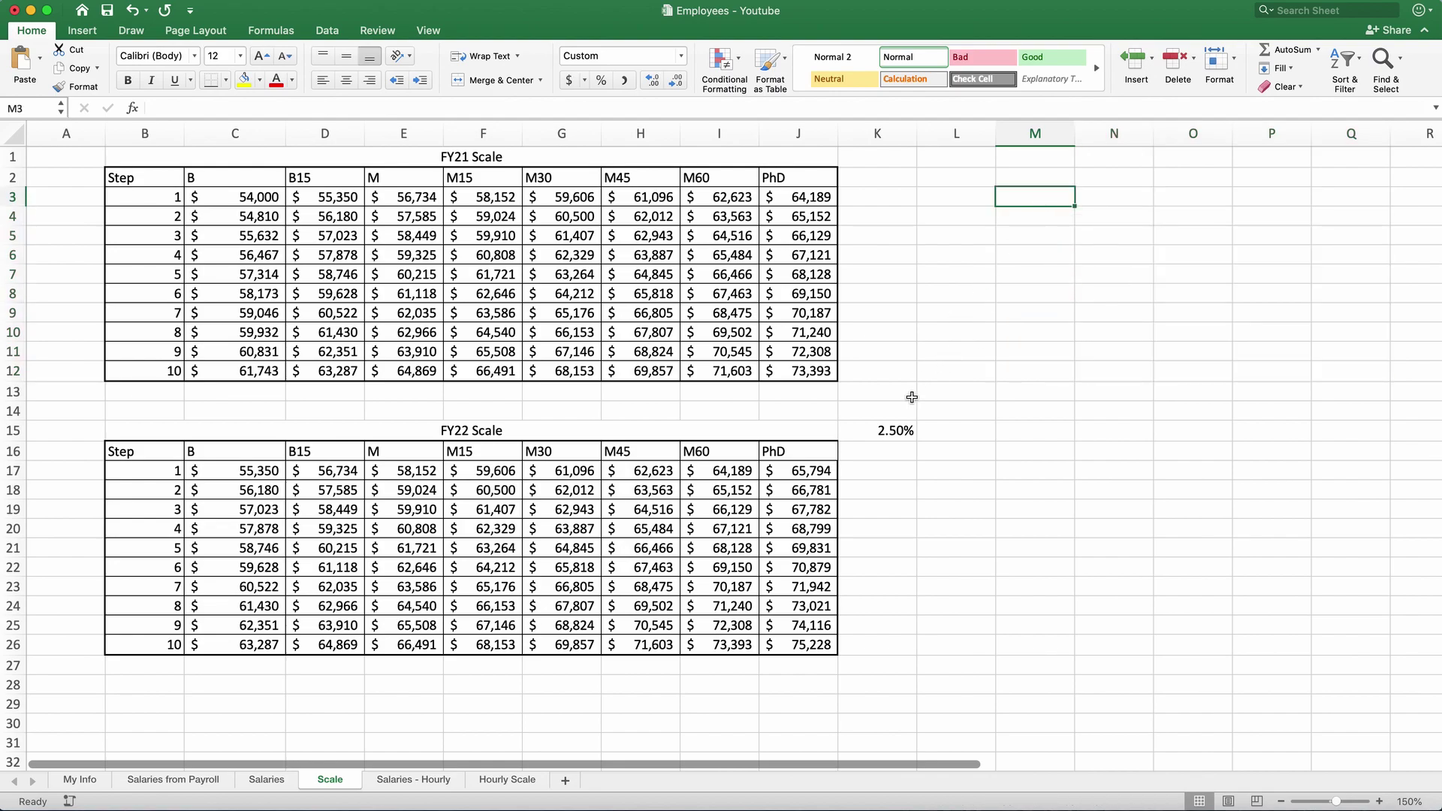
pyautogui.click(882, 430)
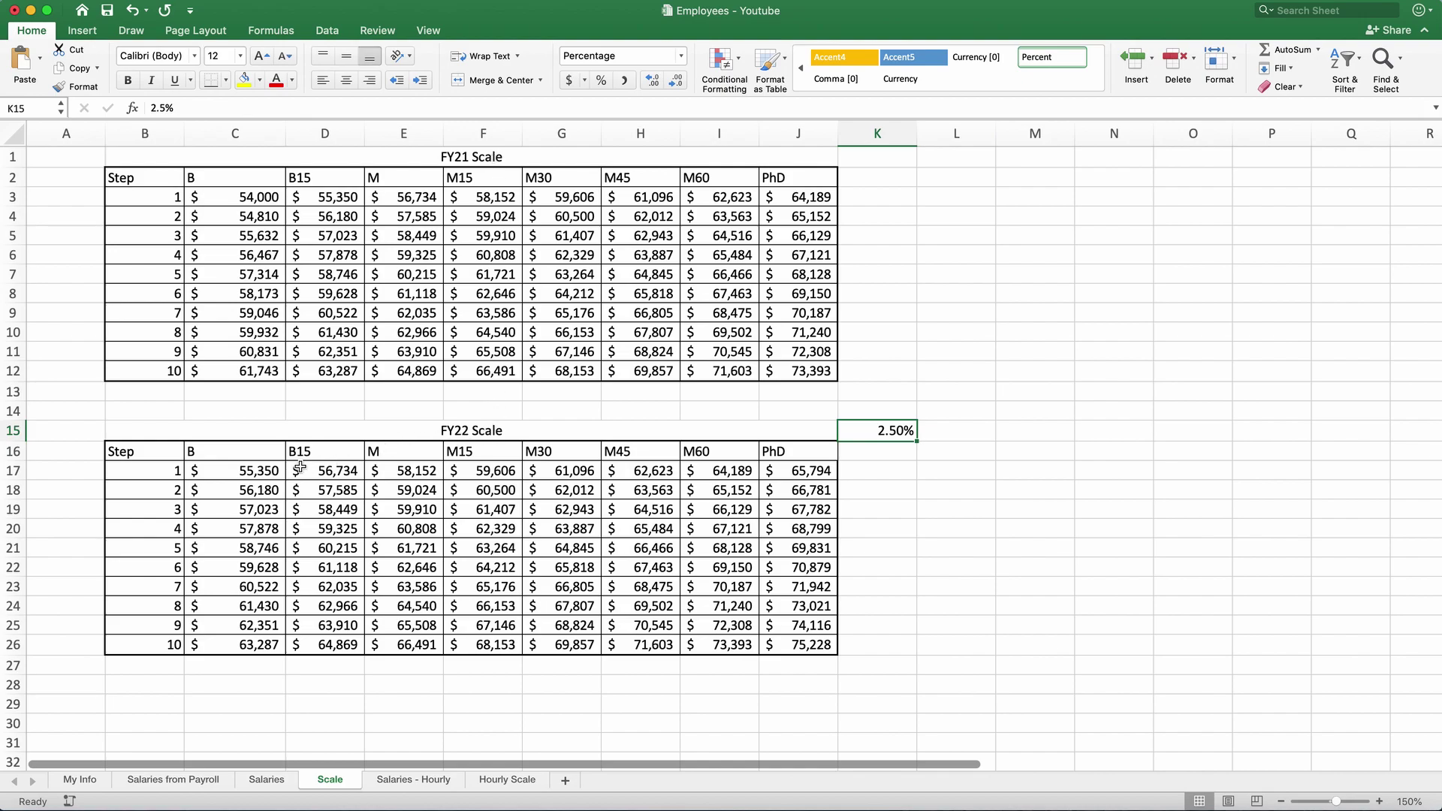
pyautogui.moveTo(259, 470); pyautogui.dragTo(791, 648)
pyautogui.press('Delete')
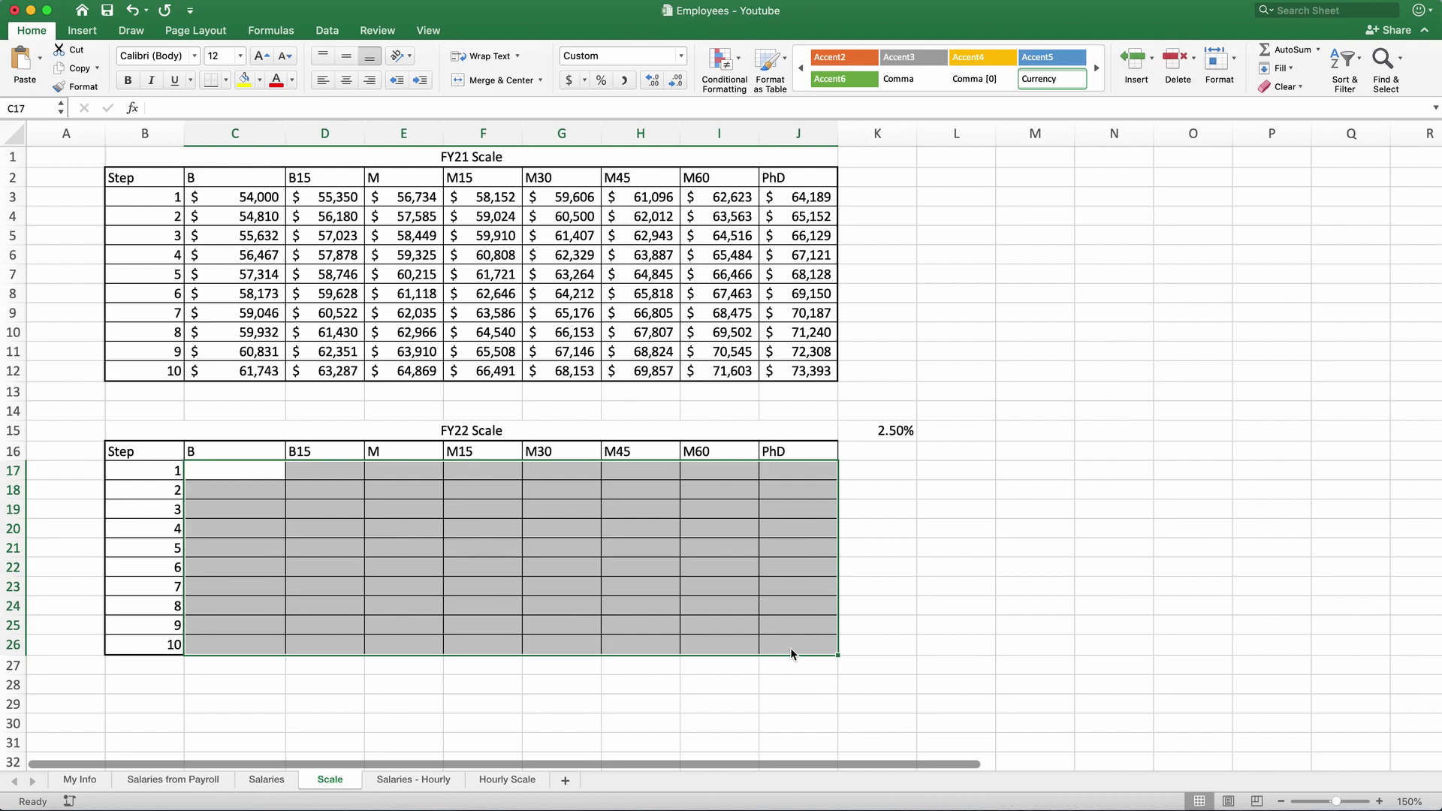
pyautogui.click(245, 471)
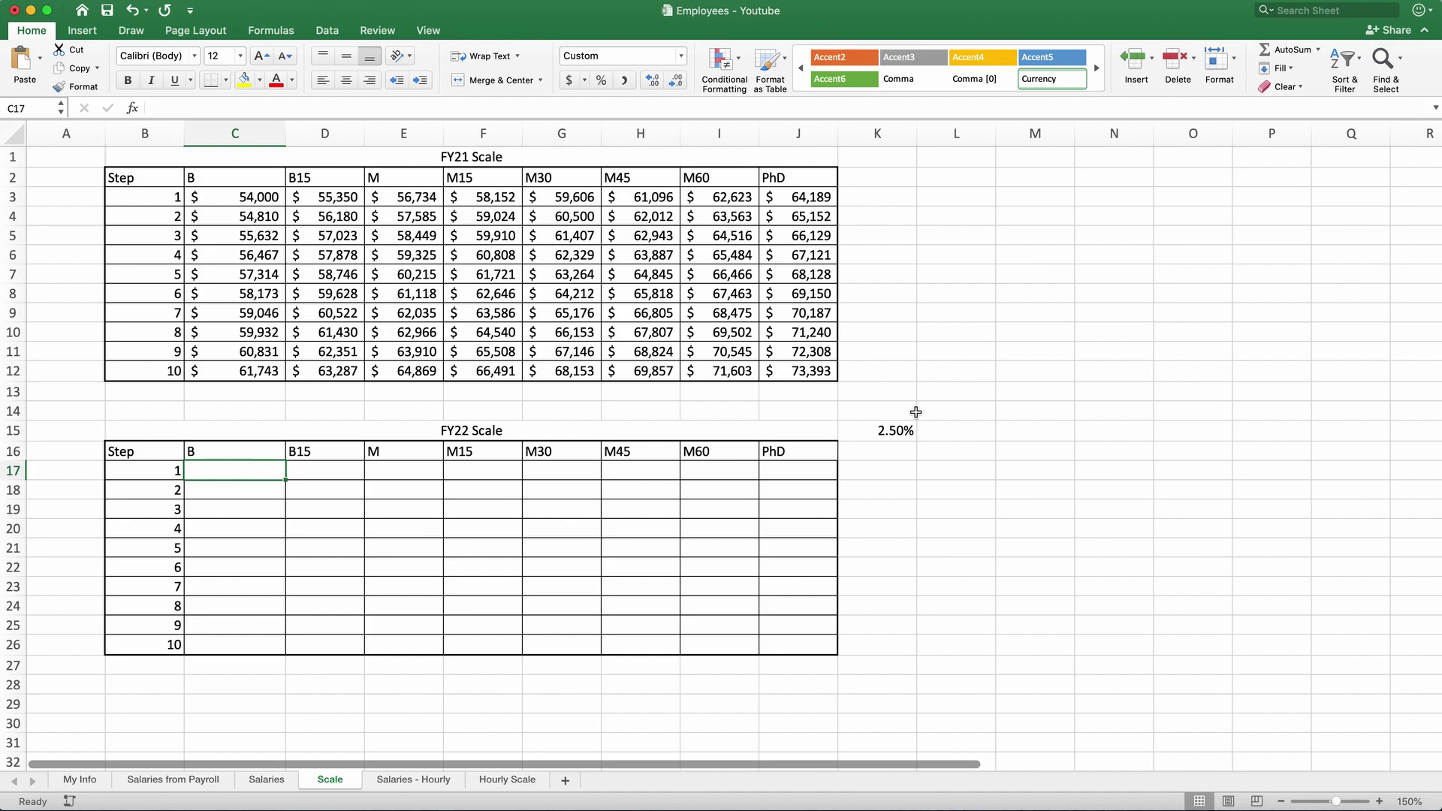
pyautogui.click(896, 430)
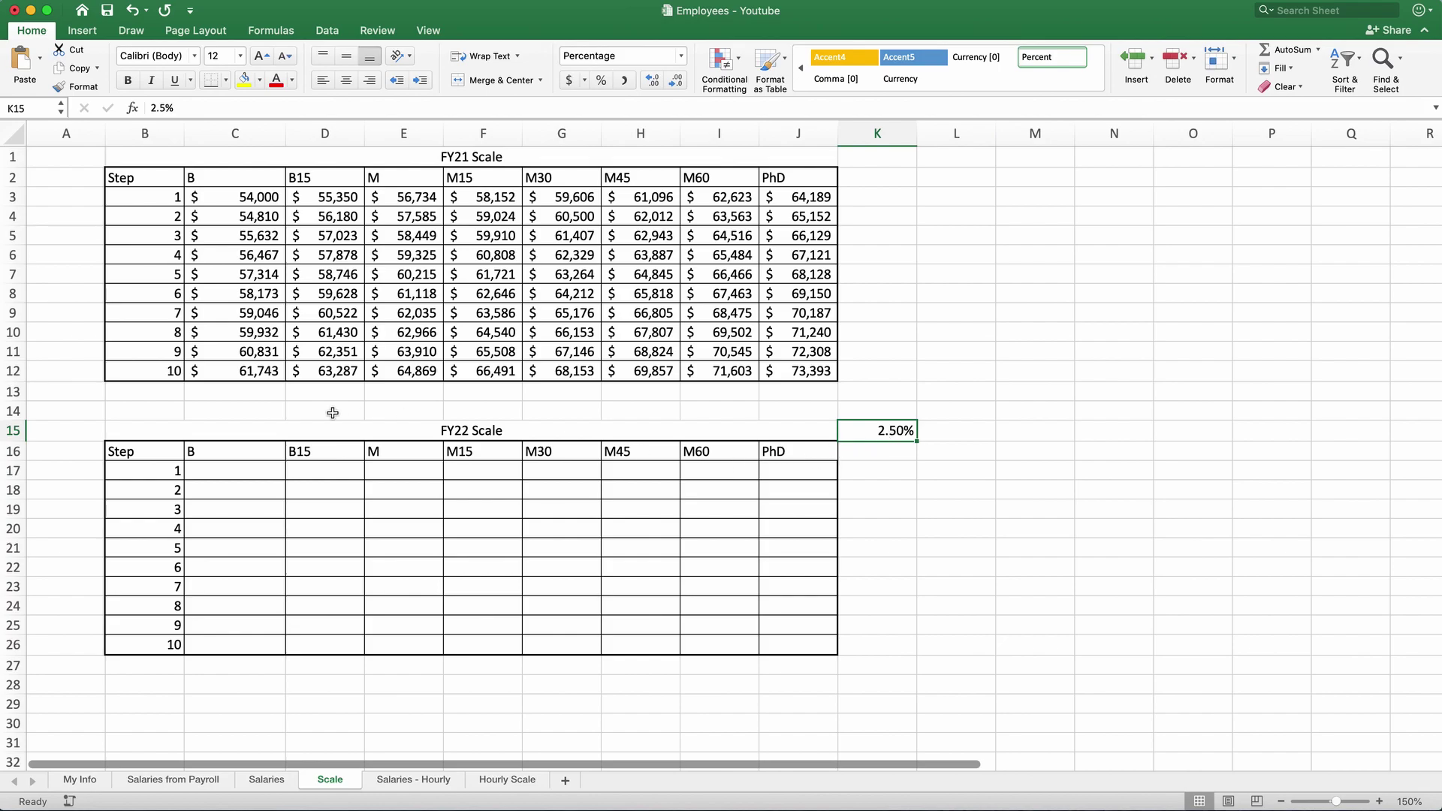
pyautogui.click(242, 470)
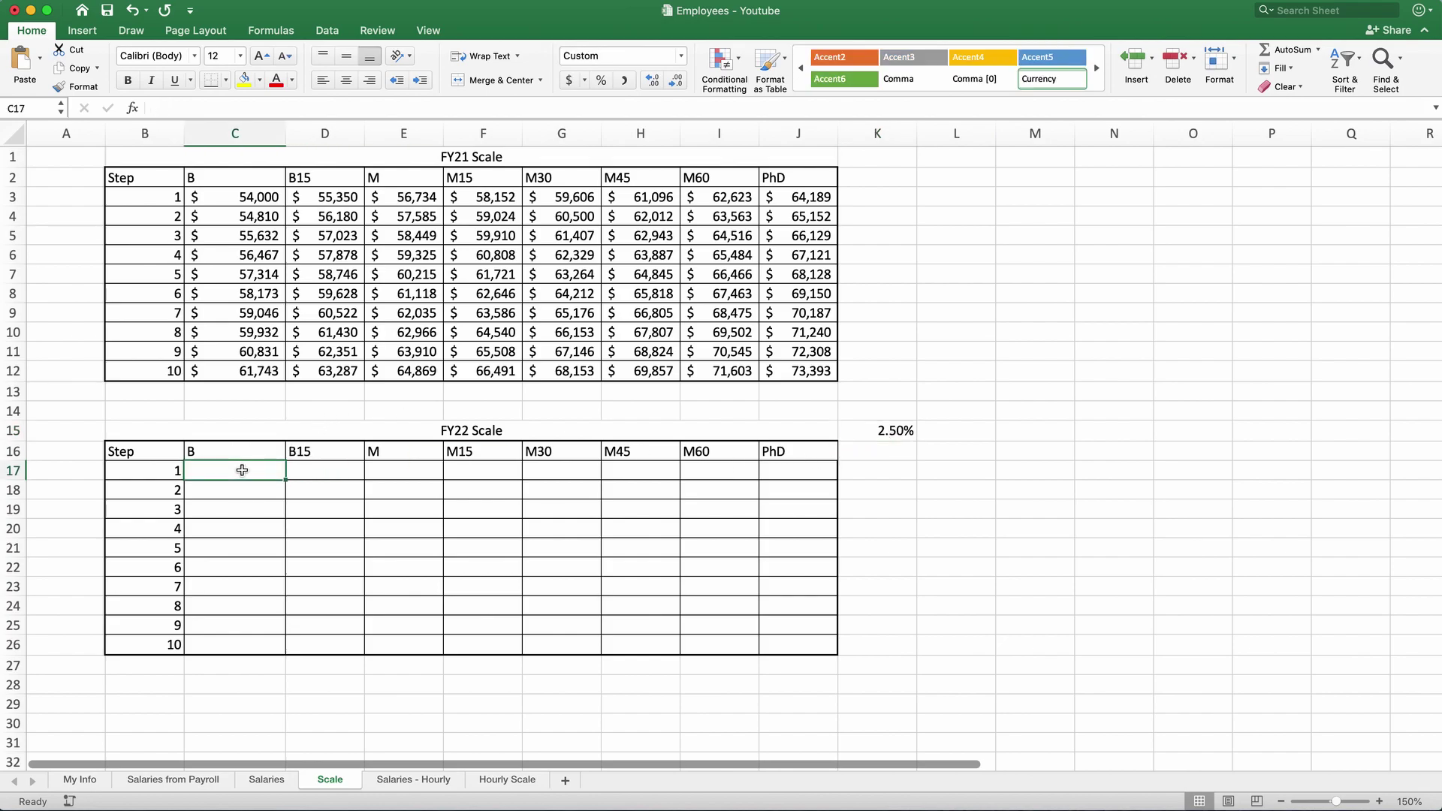
pyautogui.click(1027, 429)
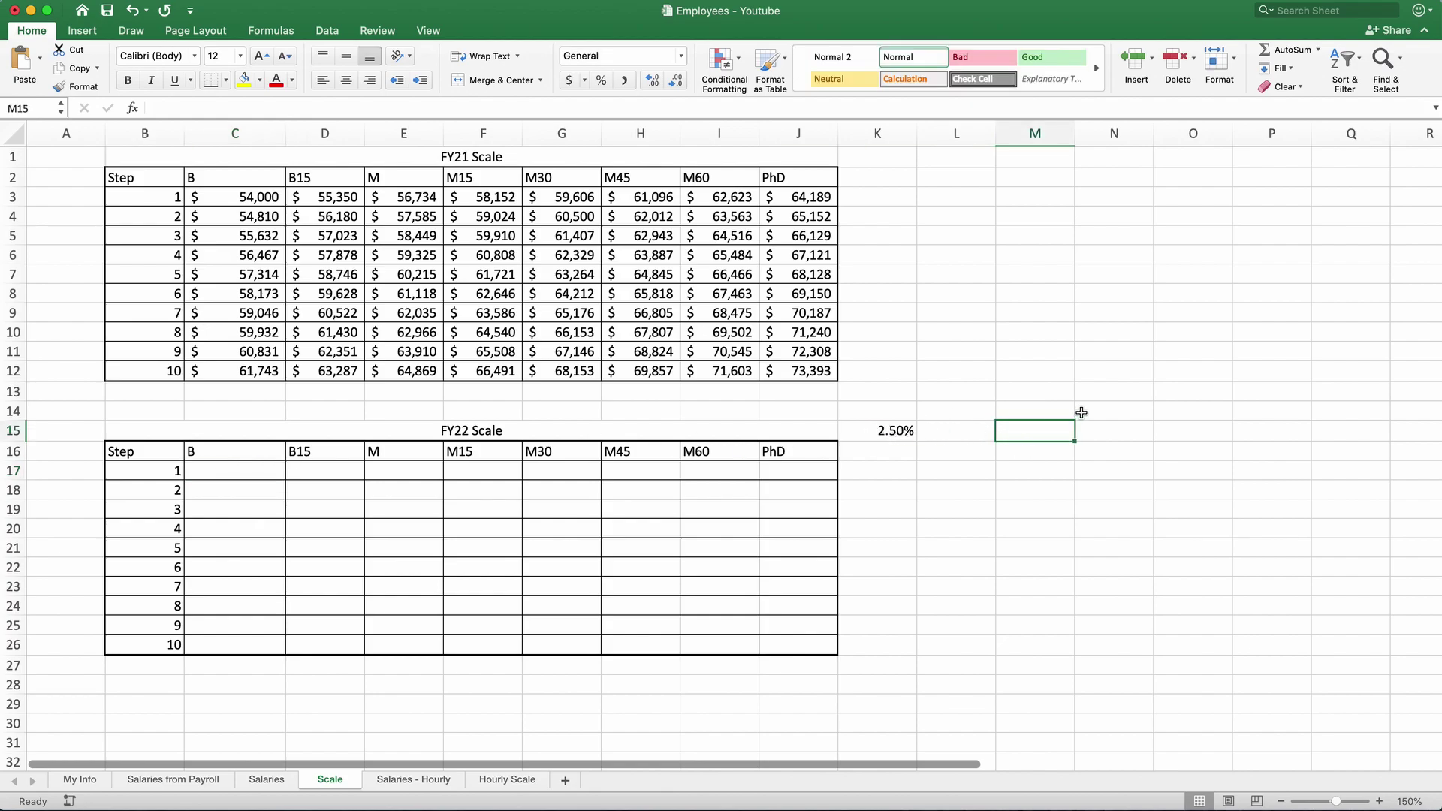
pyautogui.click(1041, 410)
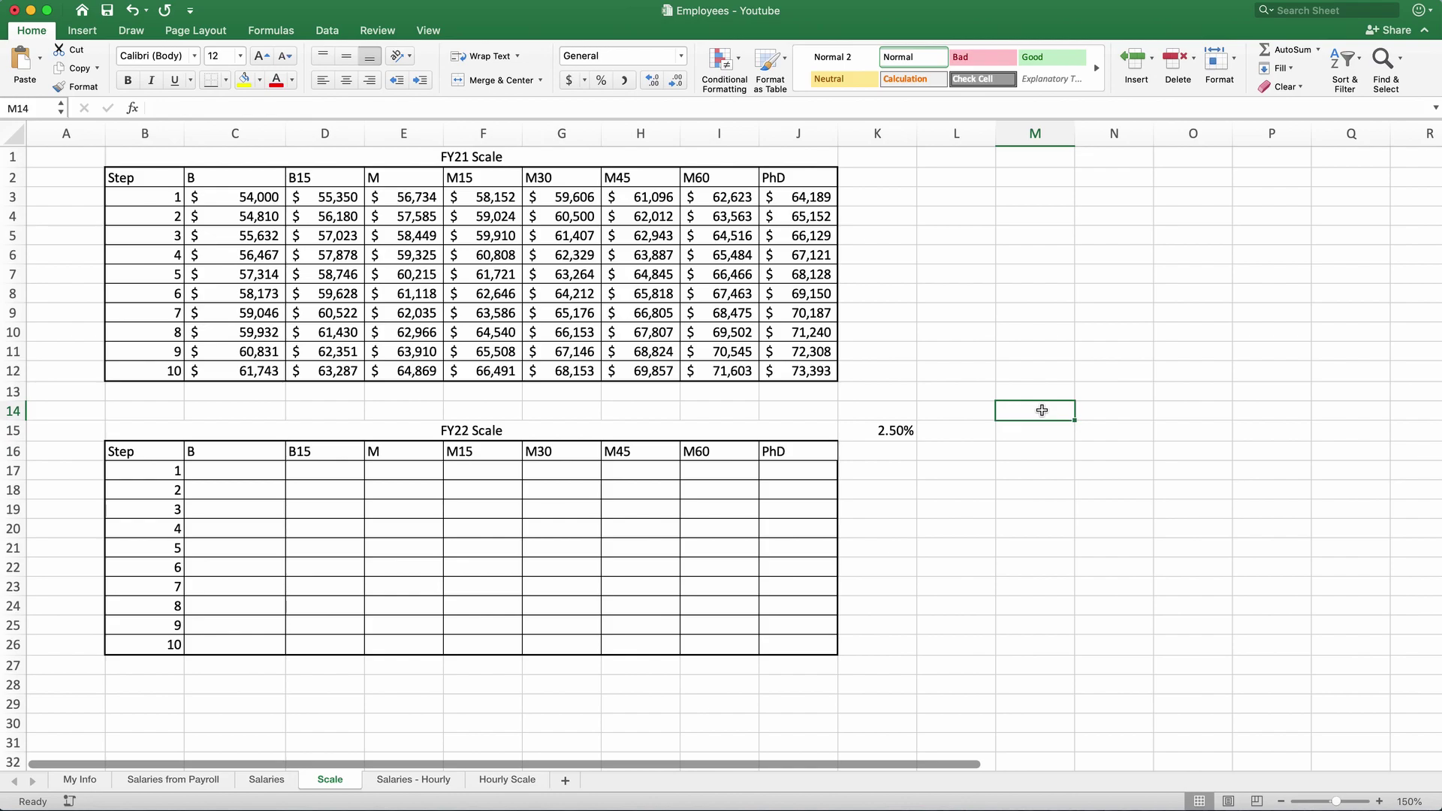
pyautogui.write('100')
pyautogui.press('Tab')
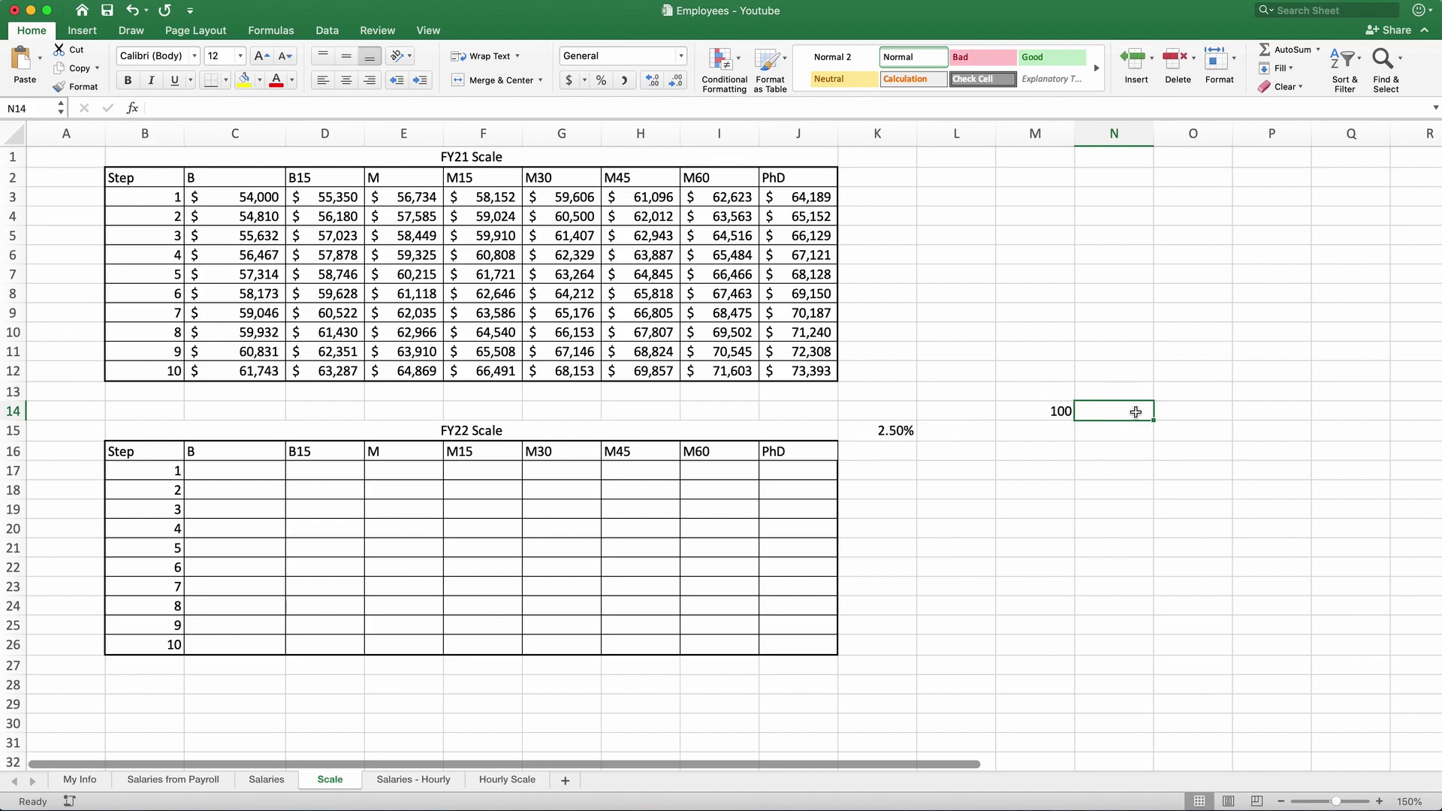
pyautogui.write('=')
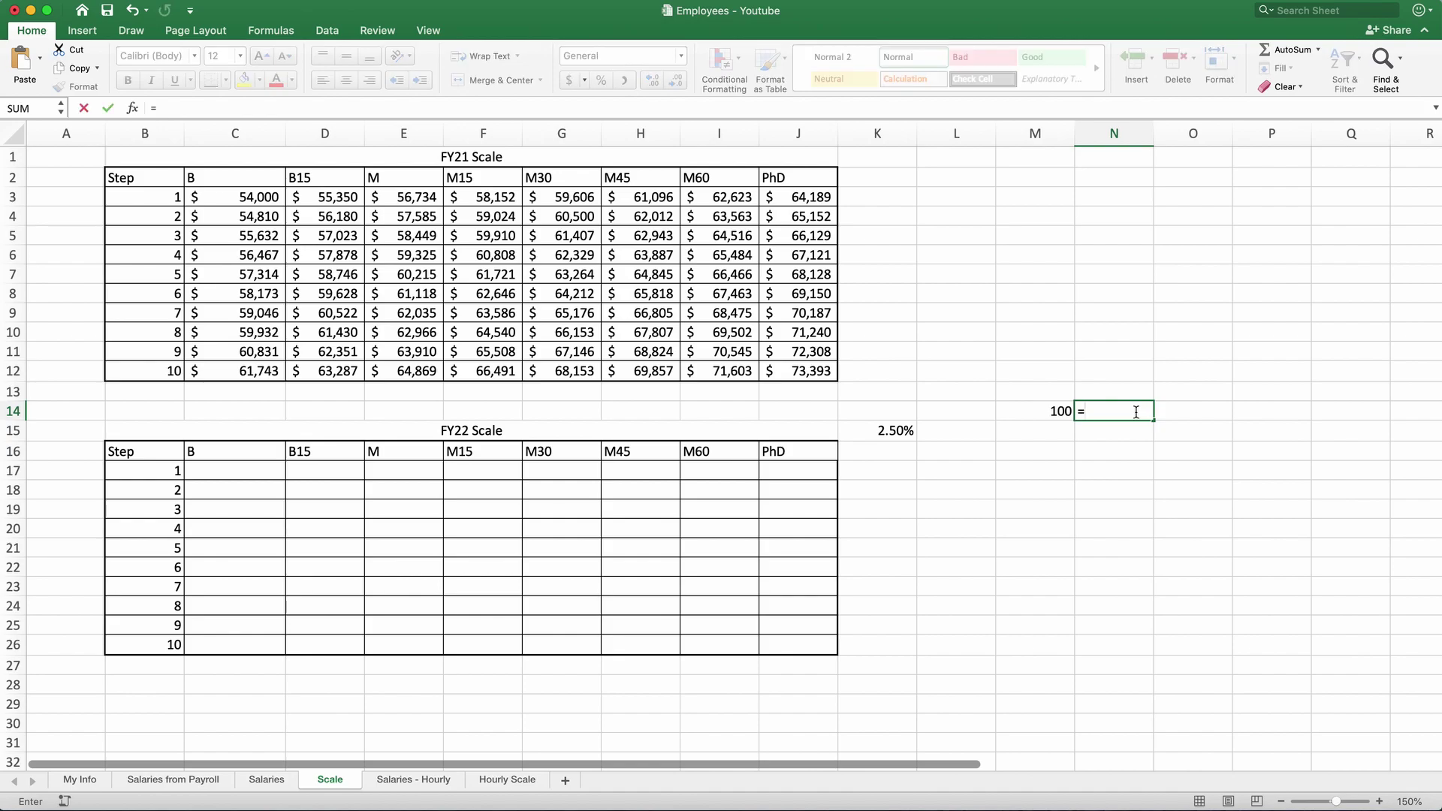
pyautogui.press('Left')
pyautogui.write('*(')
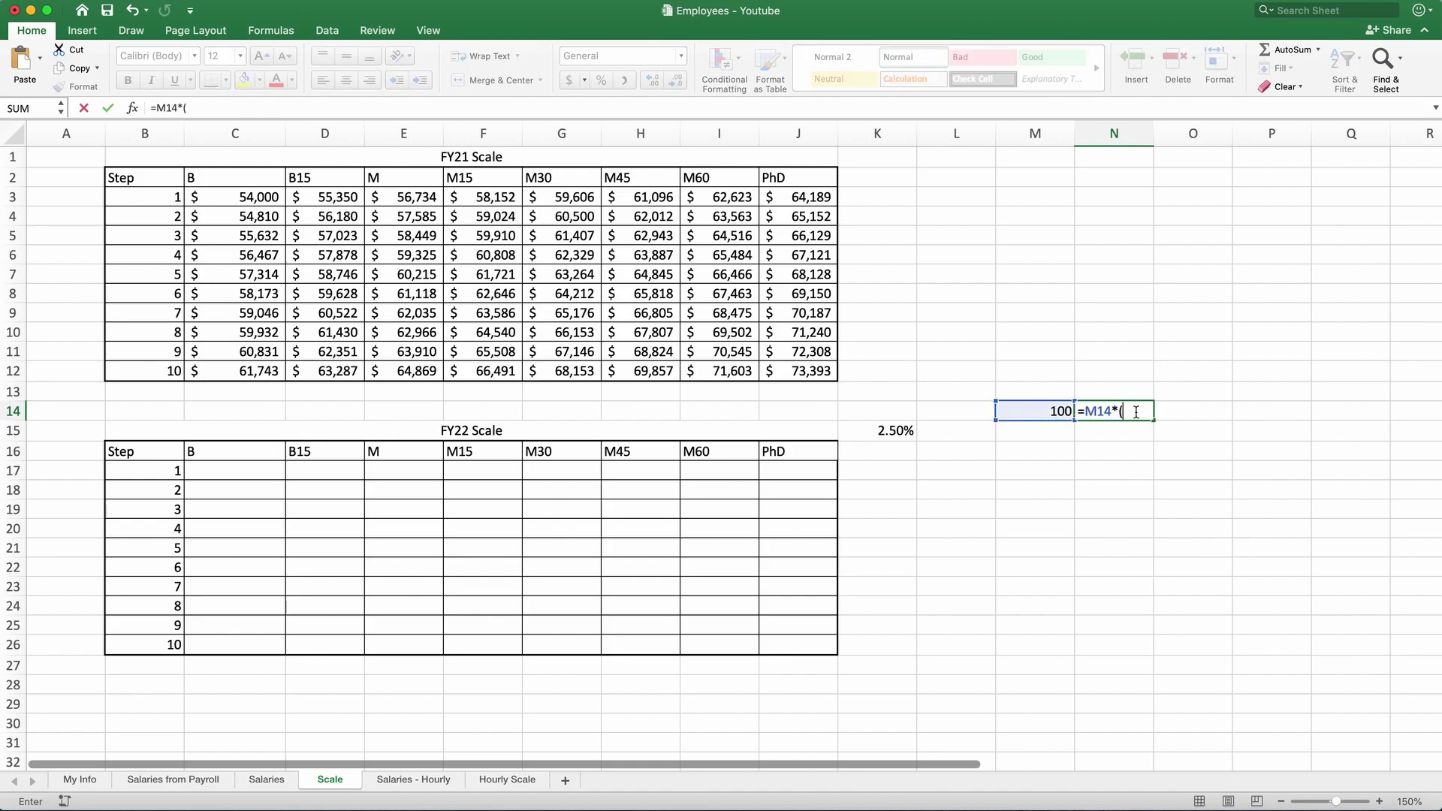
pyautogui.write('1+')
pyautogui.write('2.')
pyautogui.write('5')
pyautogui.click(1135, 412)
pyautogui.press('Delete')
pyautogui.press('Delete')
pyautogui.press('Delete')
pyautogui.write('0.025)')
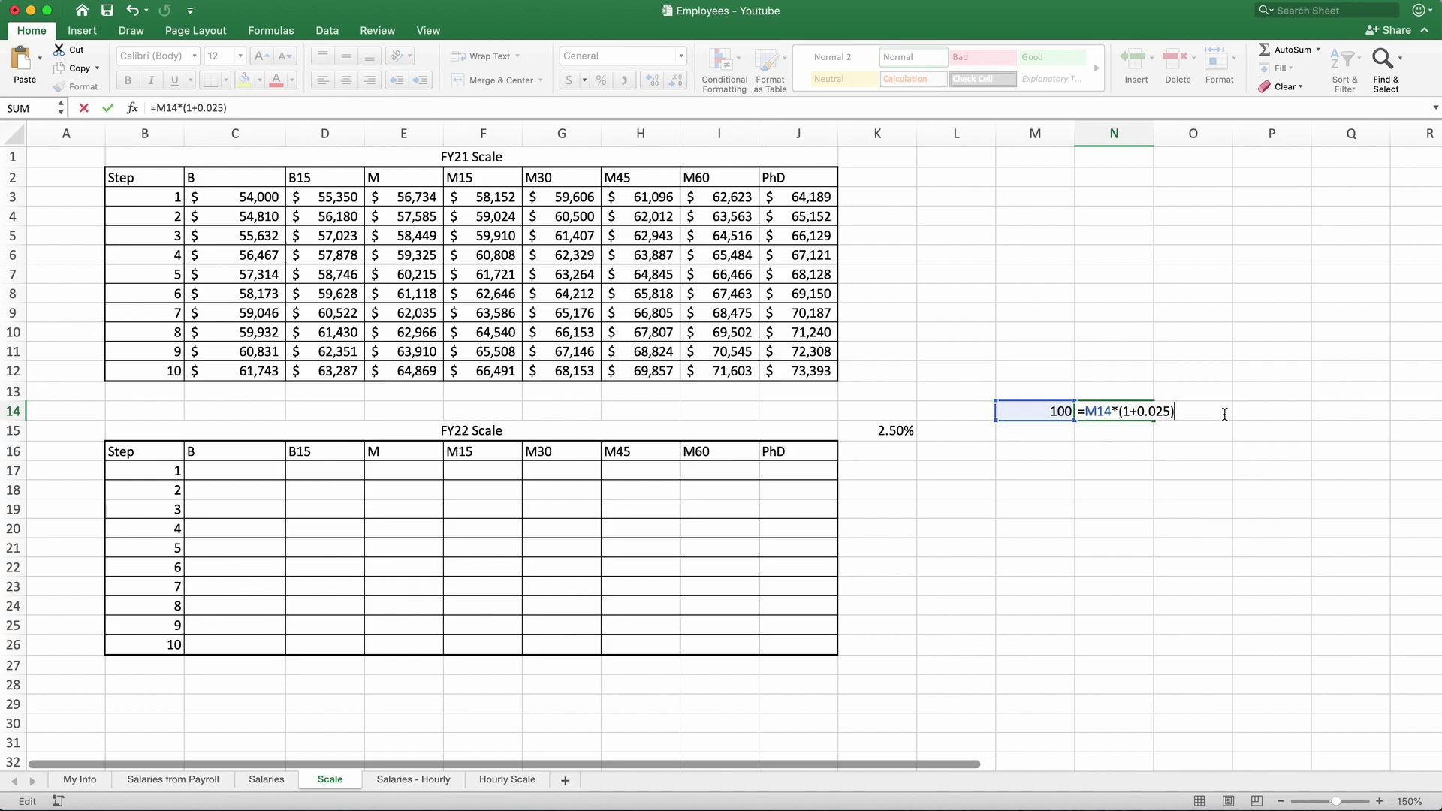
pyautogui.press('Return')
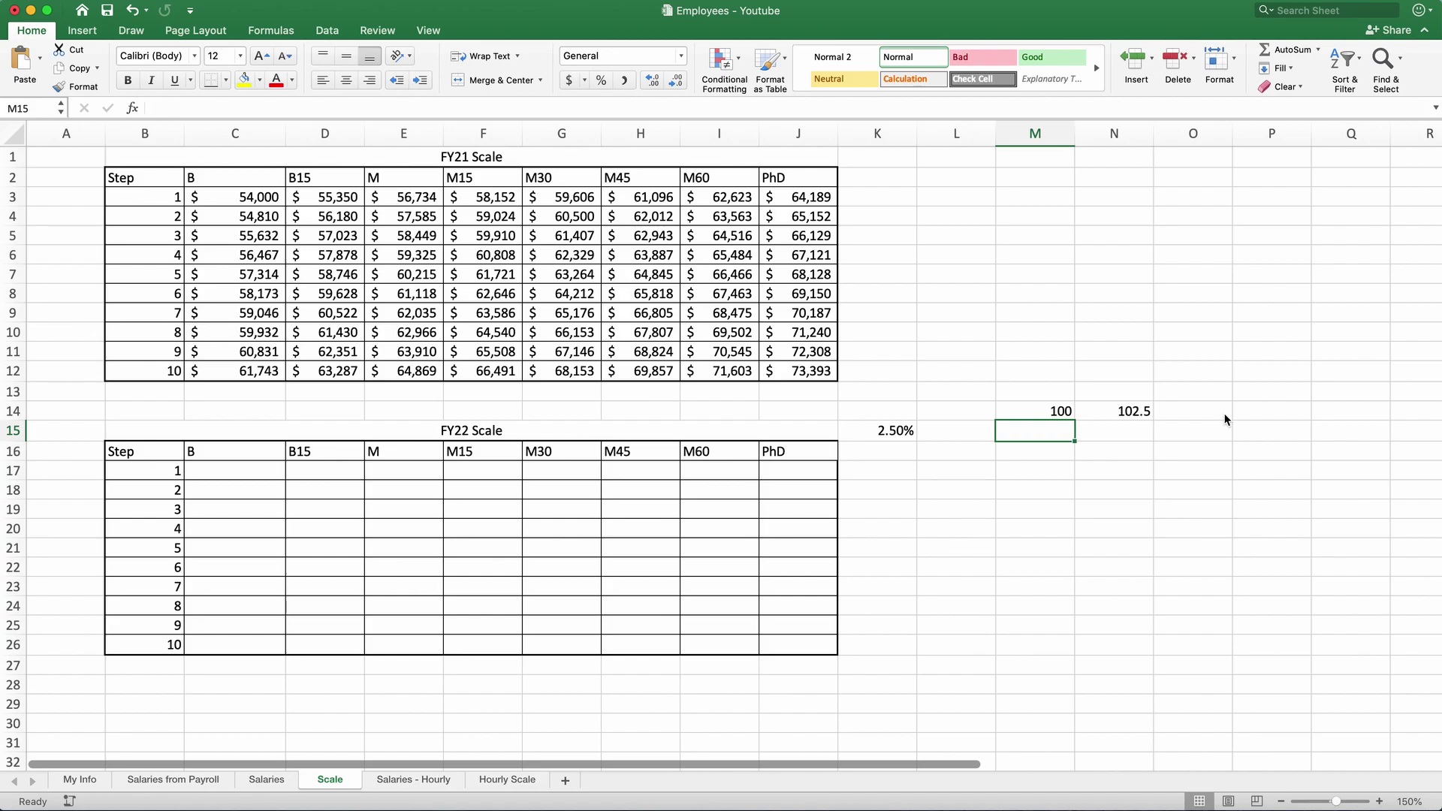
pyautogui.click(1126, 411)
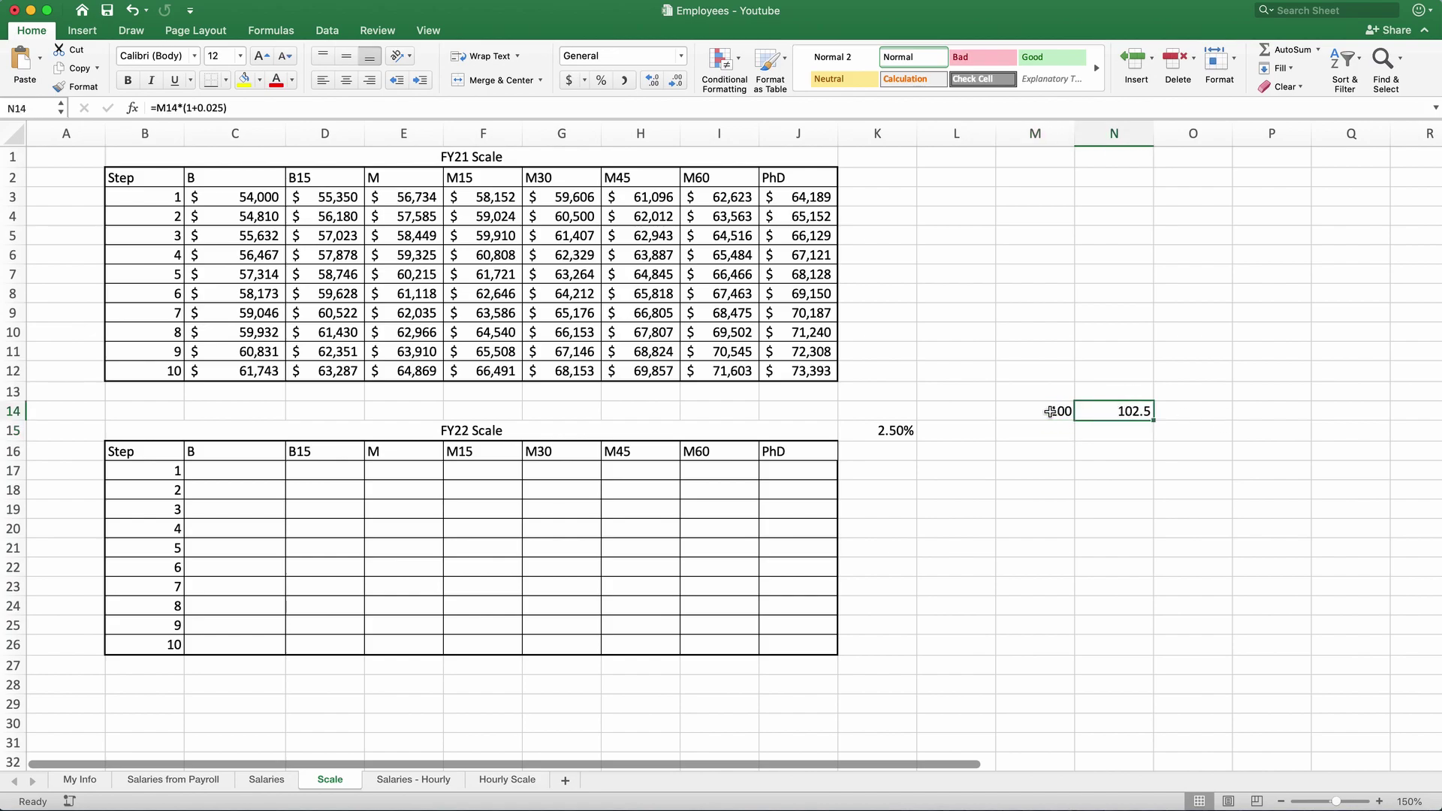
pyautogui.moveTo(1050, 411); pyautogui.dragTo(1127, 411)
# - Remove the 100 and 102.5 examples and enter =C3*(1+K15) in C17, giving $55,350
pyautogui.press('Delete')
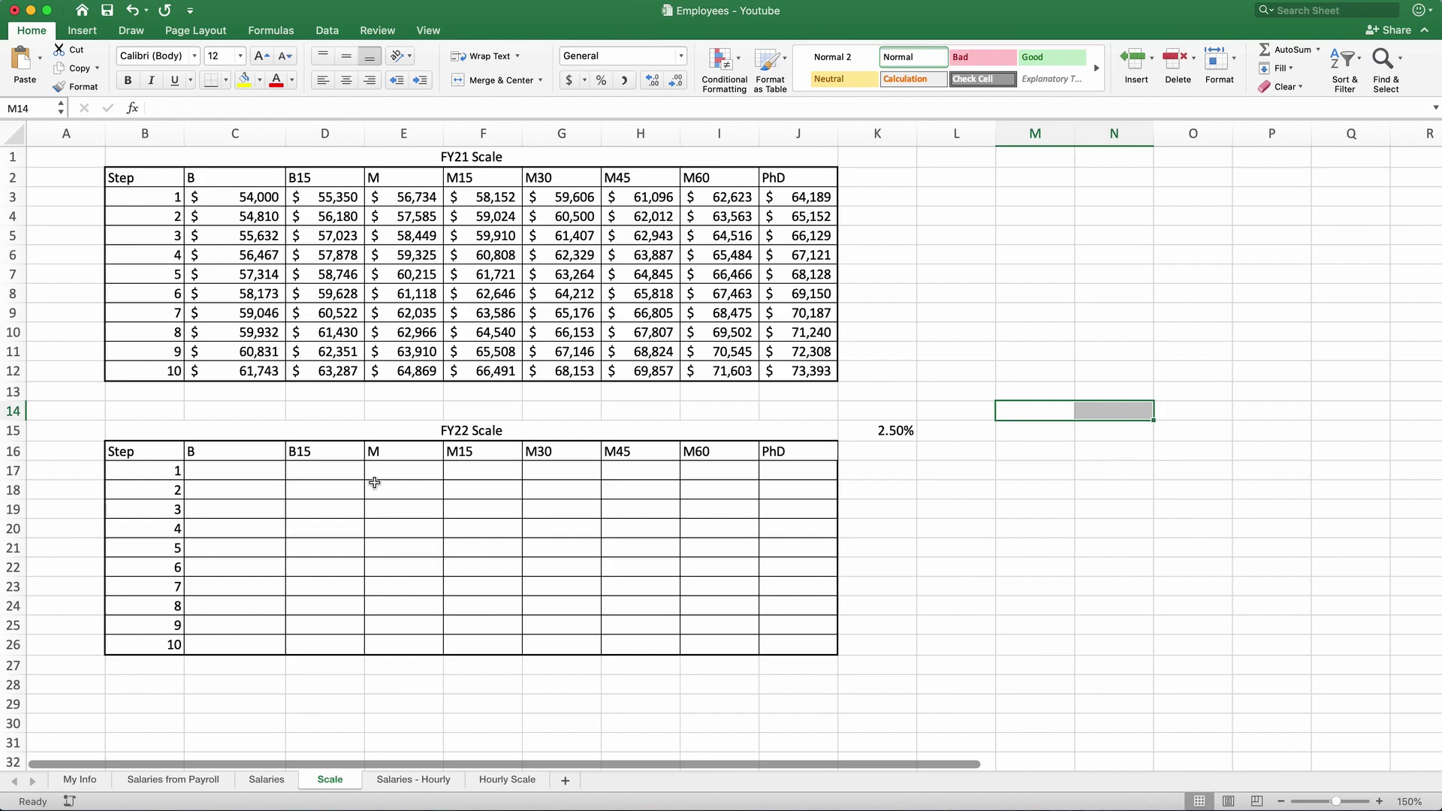
pyautogui.click(254, 472)
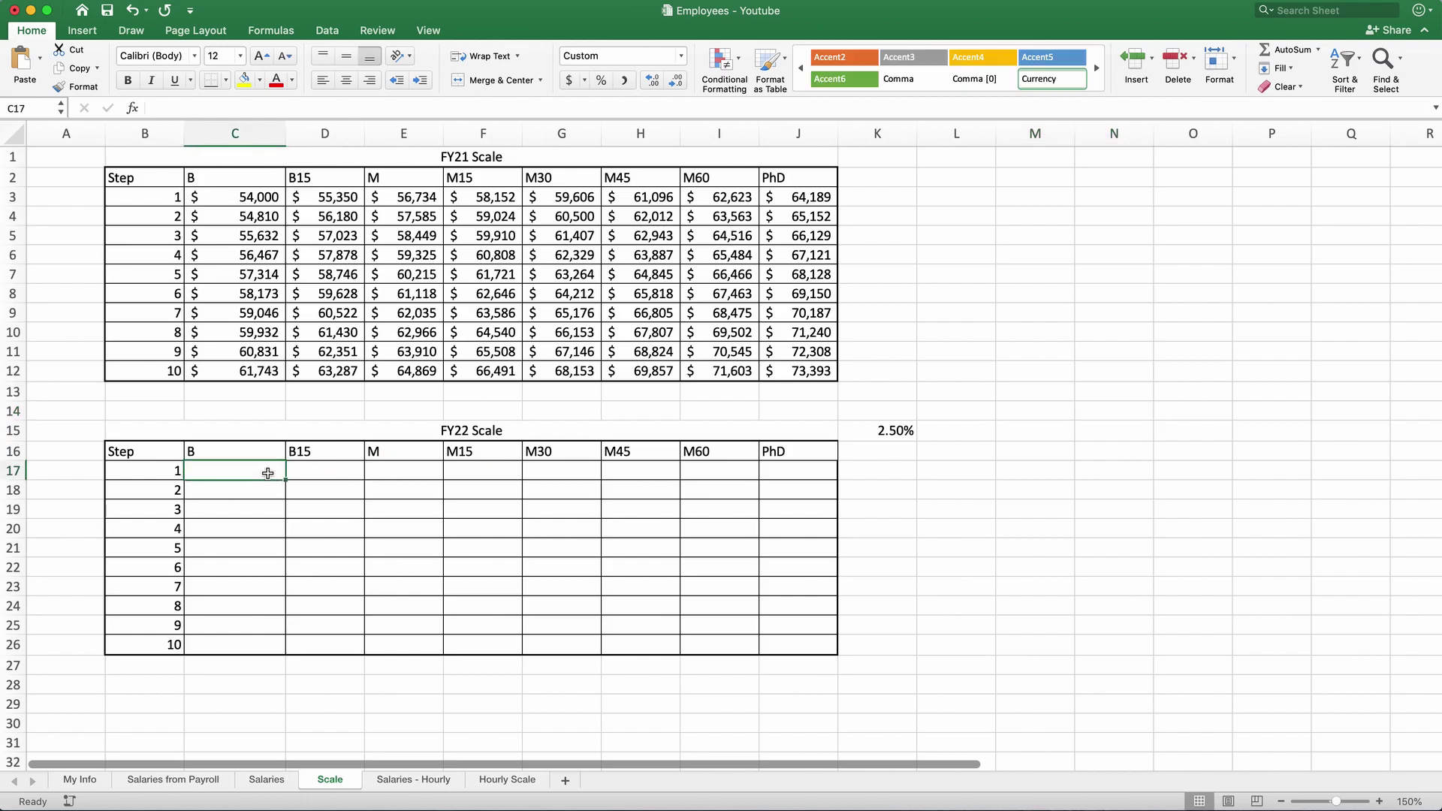
pyautogui.write('=')
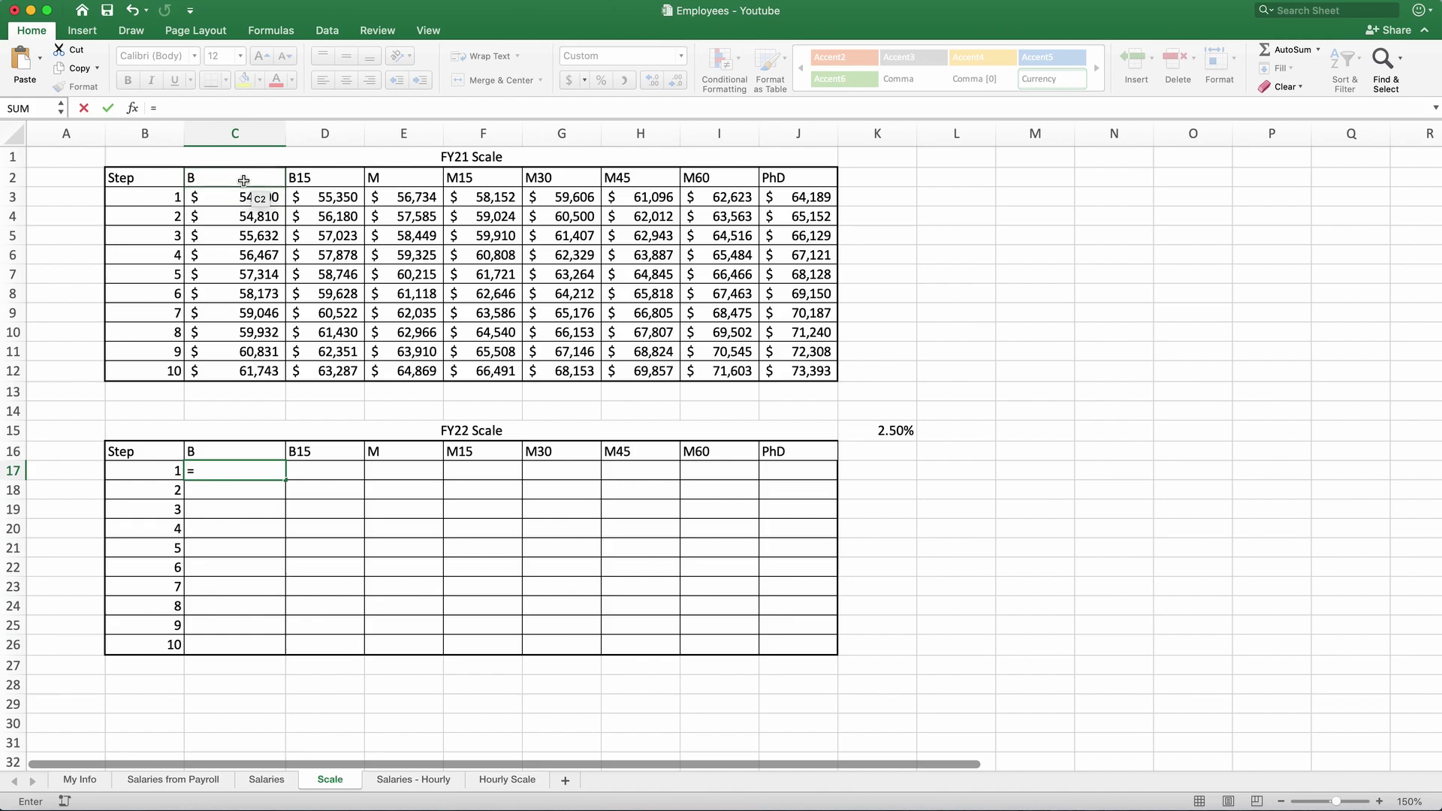
pyautogui.click(247, 201)
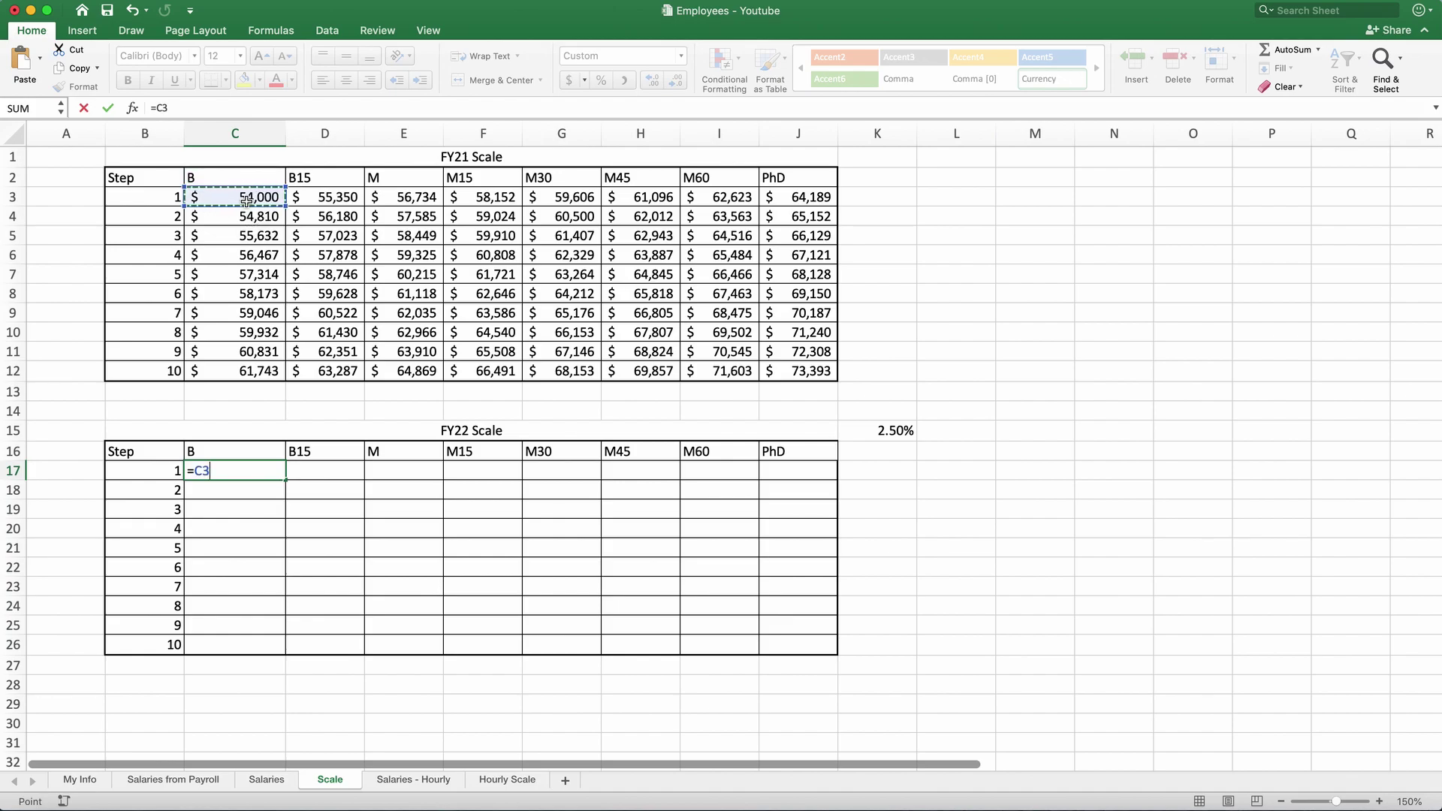
pyautogui.write('*(1+')
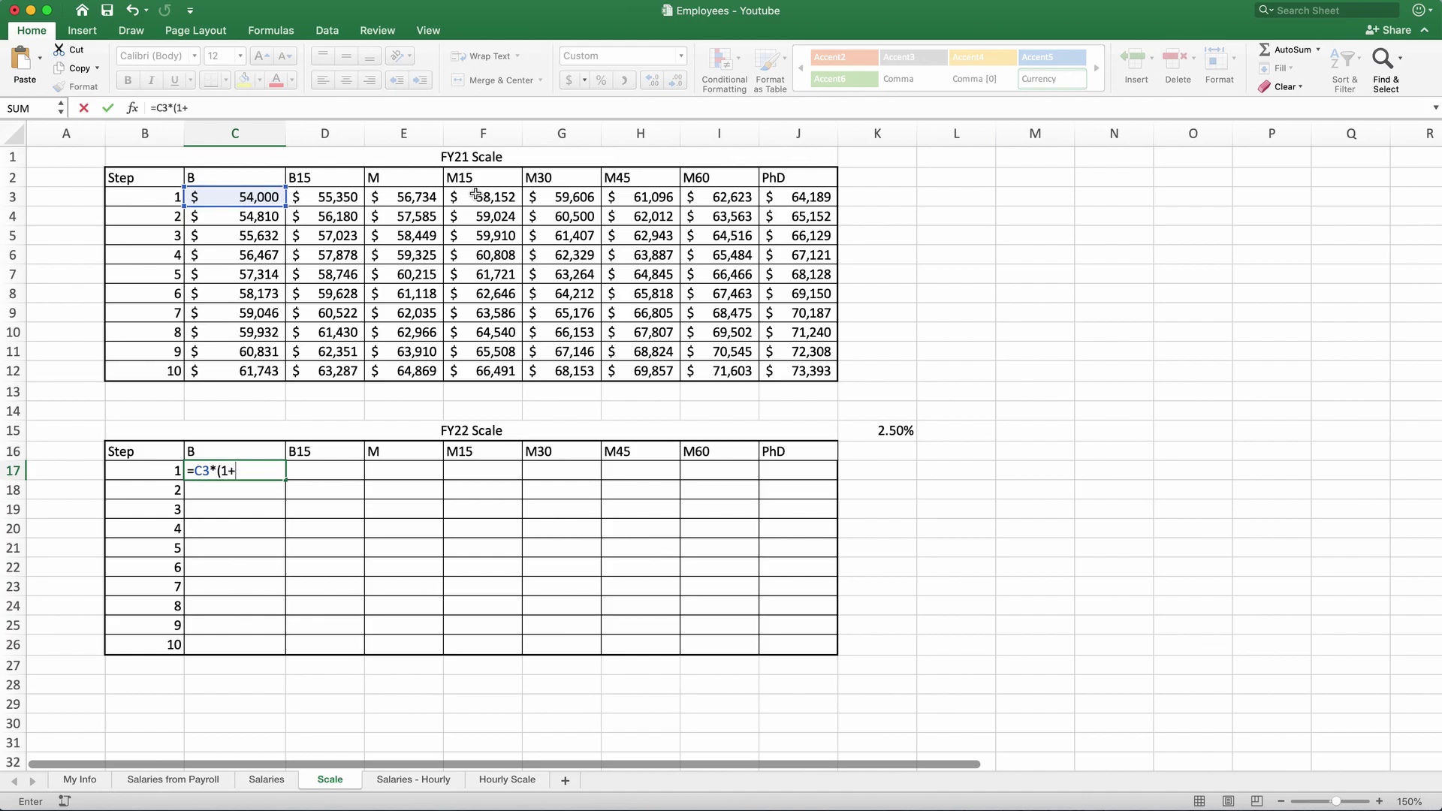
pyautogui.click(889, 432)
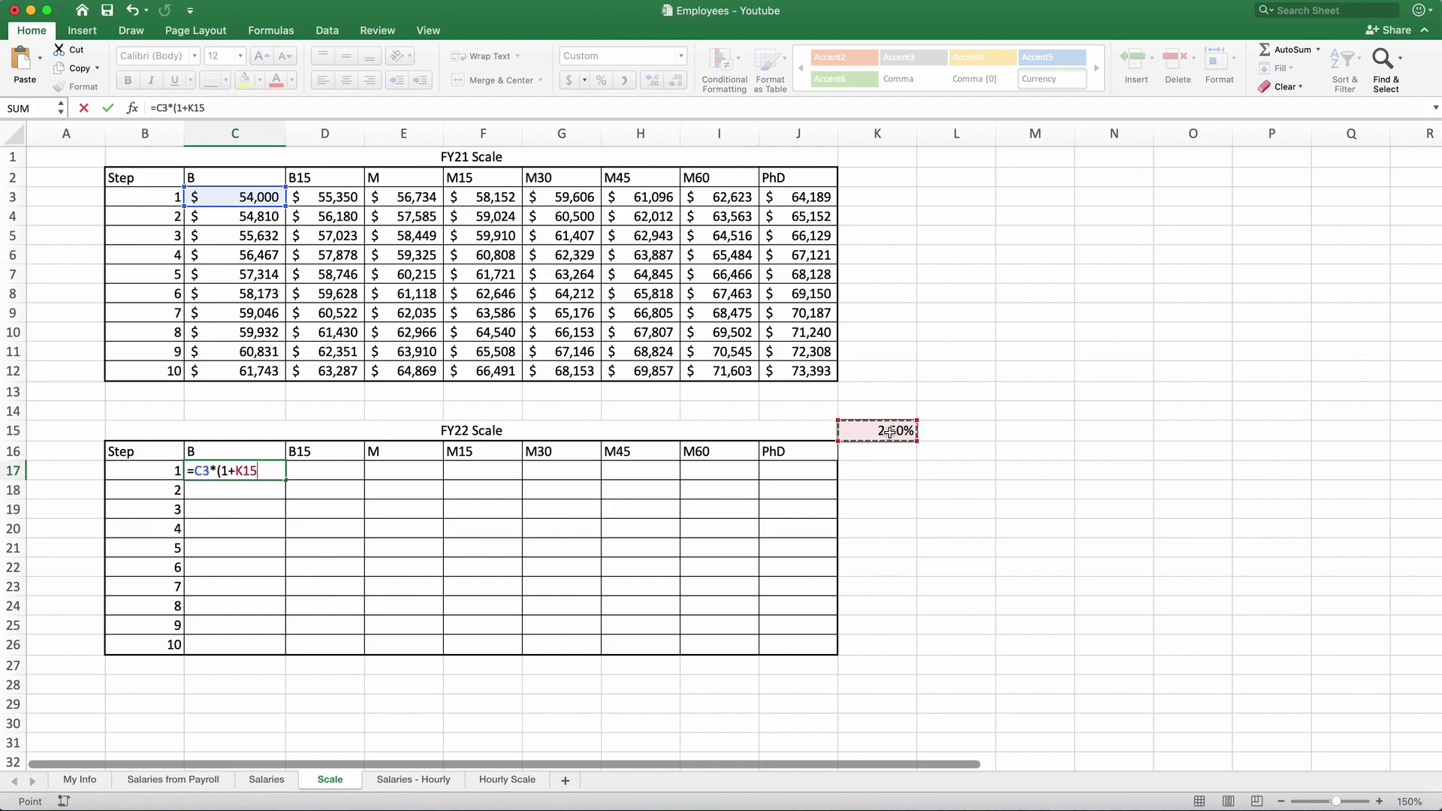
pyautogui.write(')')
pyautogui.press('Return')
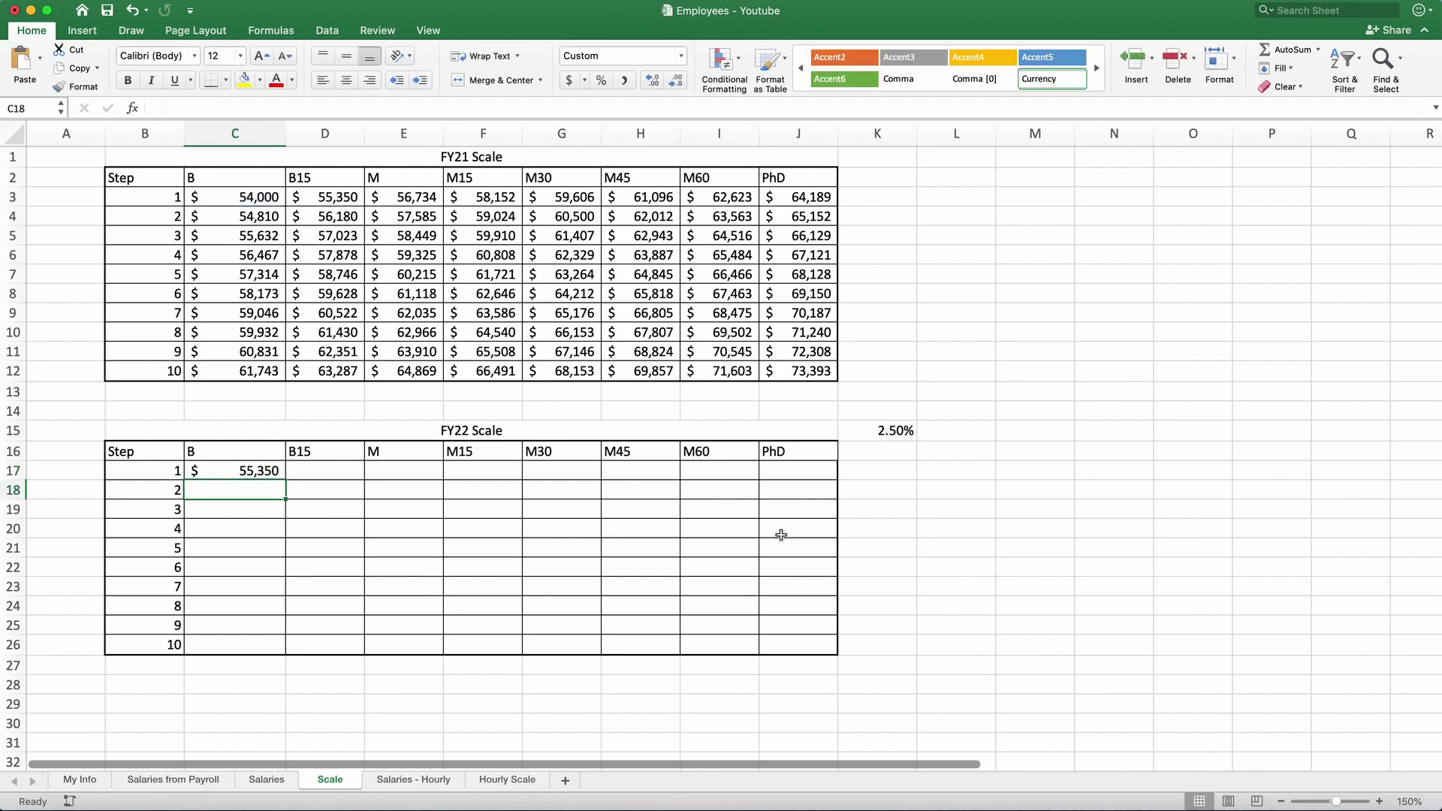
# - Fill C17's formula down to C26 and inspect C18's shifted =C4*(1+K16) reference
pyautogui.click(260, 471)
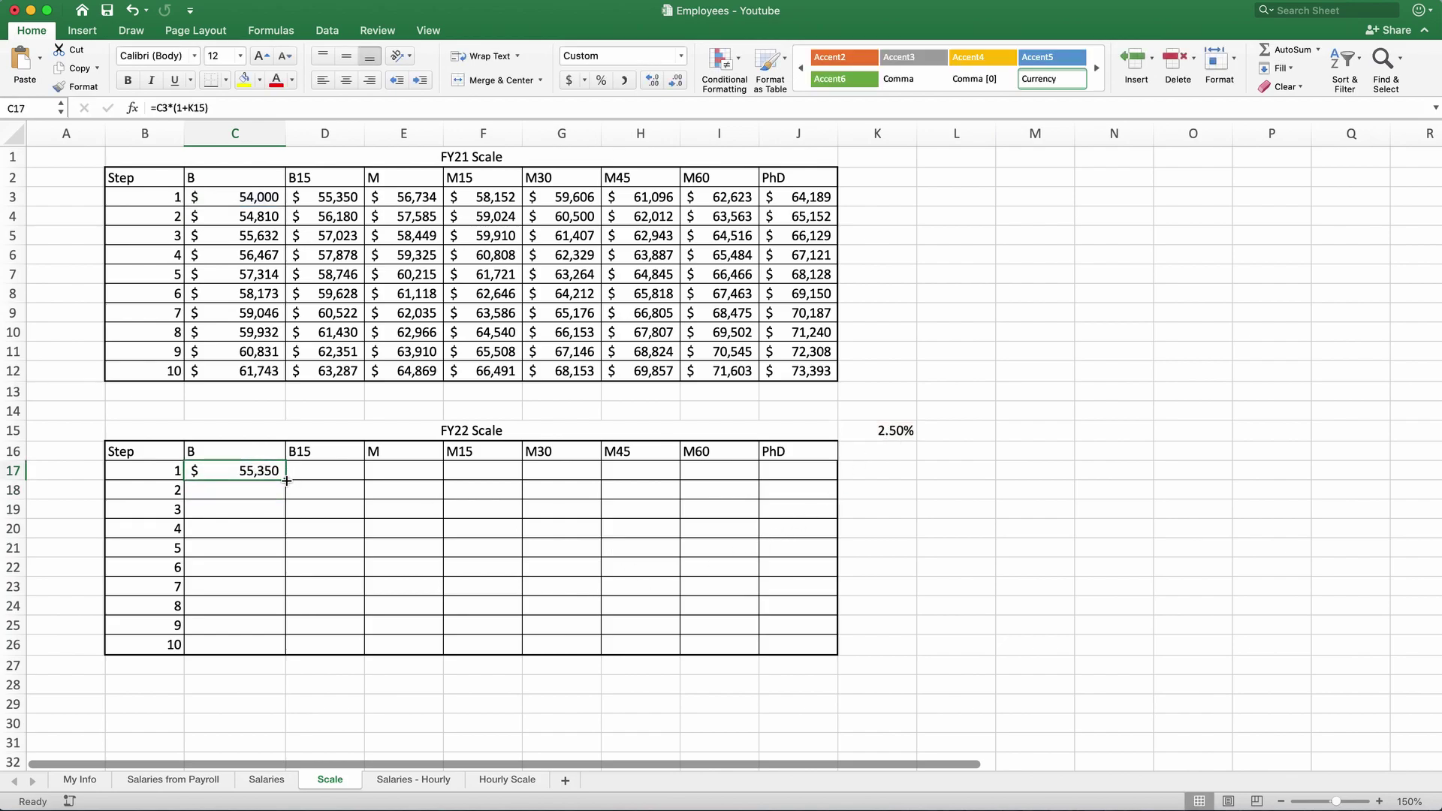
pyautogui.moveTo(285, 479); pyautogui.dragTo(275, 646)
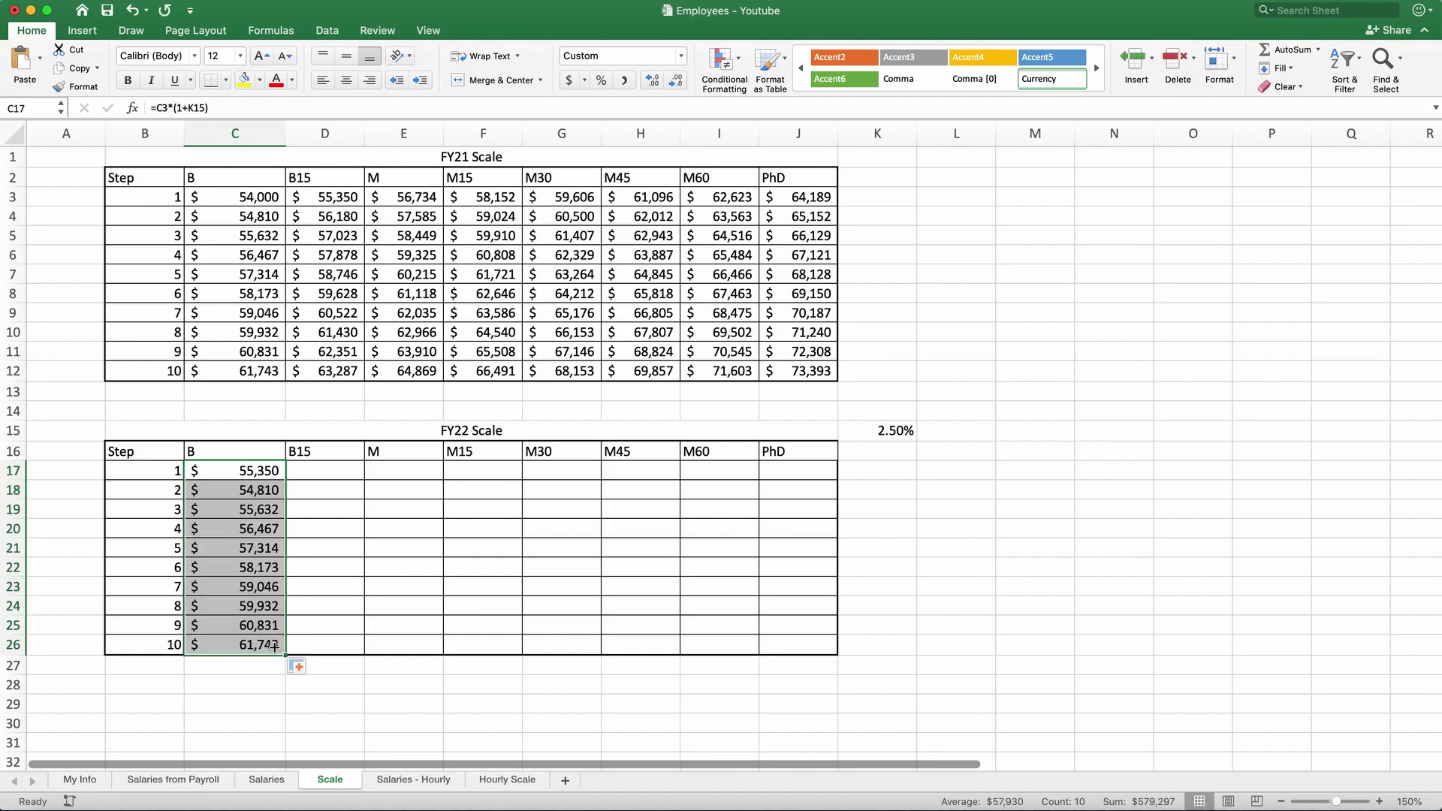
pyautogui.click(245, 471)
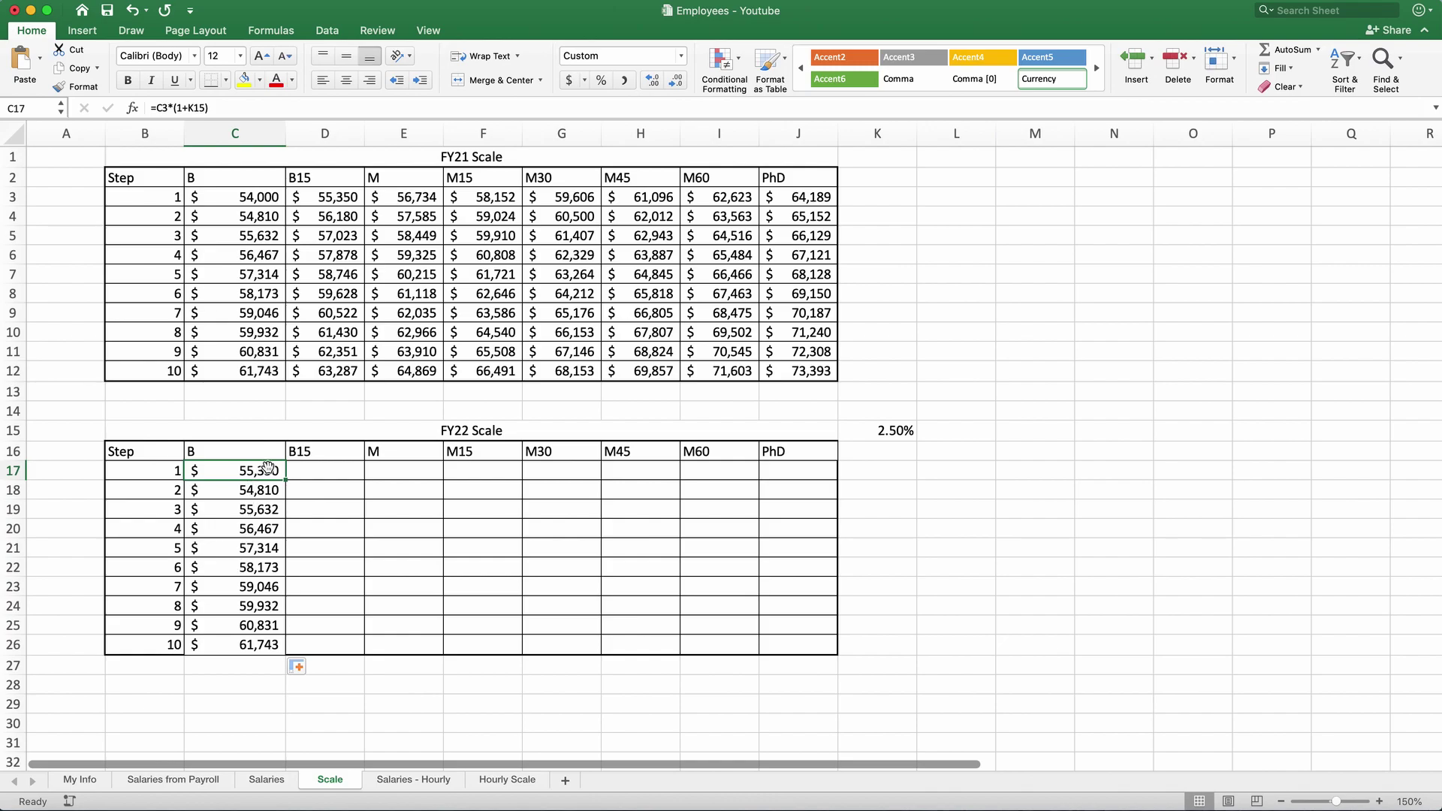
pyautogui.click(249, 492)
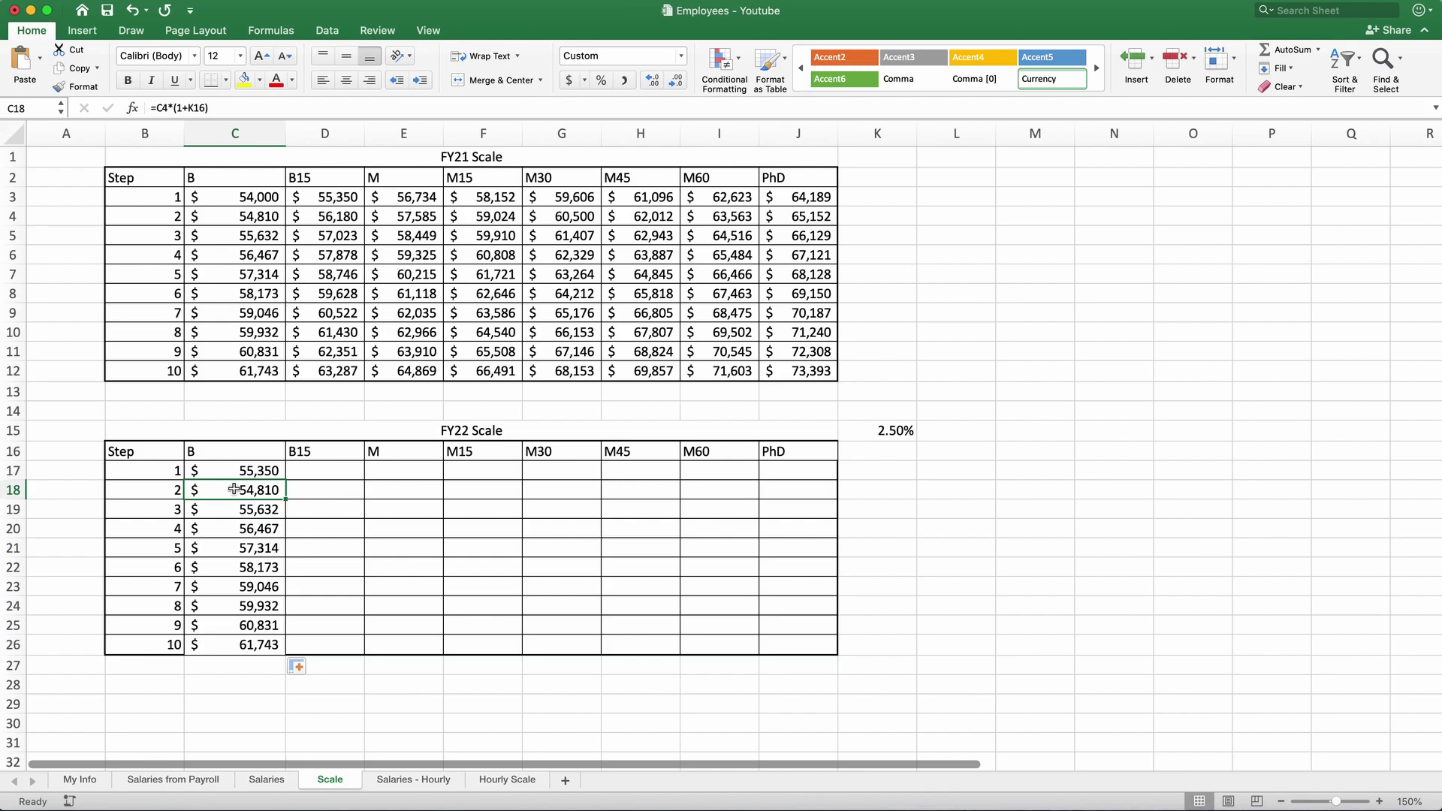
pyautogui.doubleClick(232, 490)
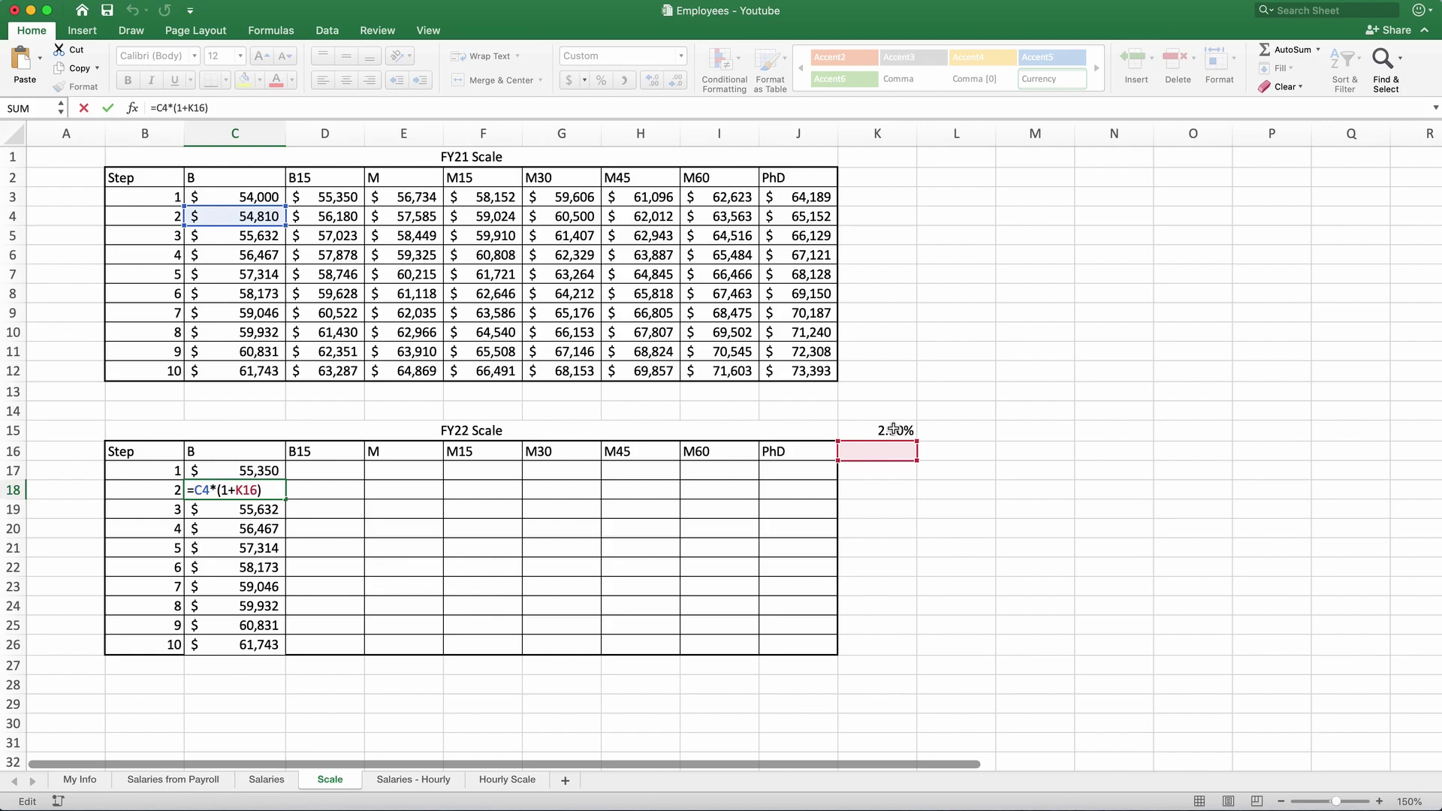
pyautogui.moveTo(883, 441); pyautogui.dragTo(886, 437)
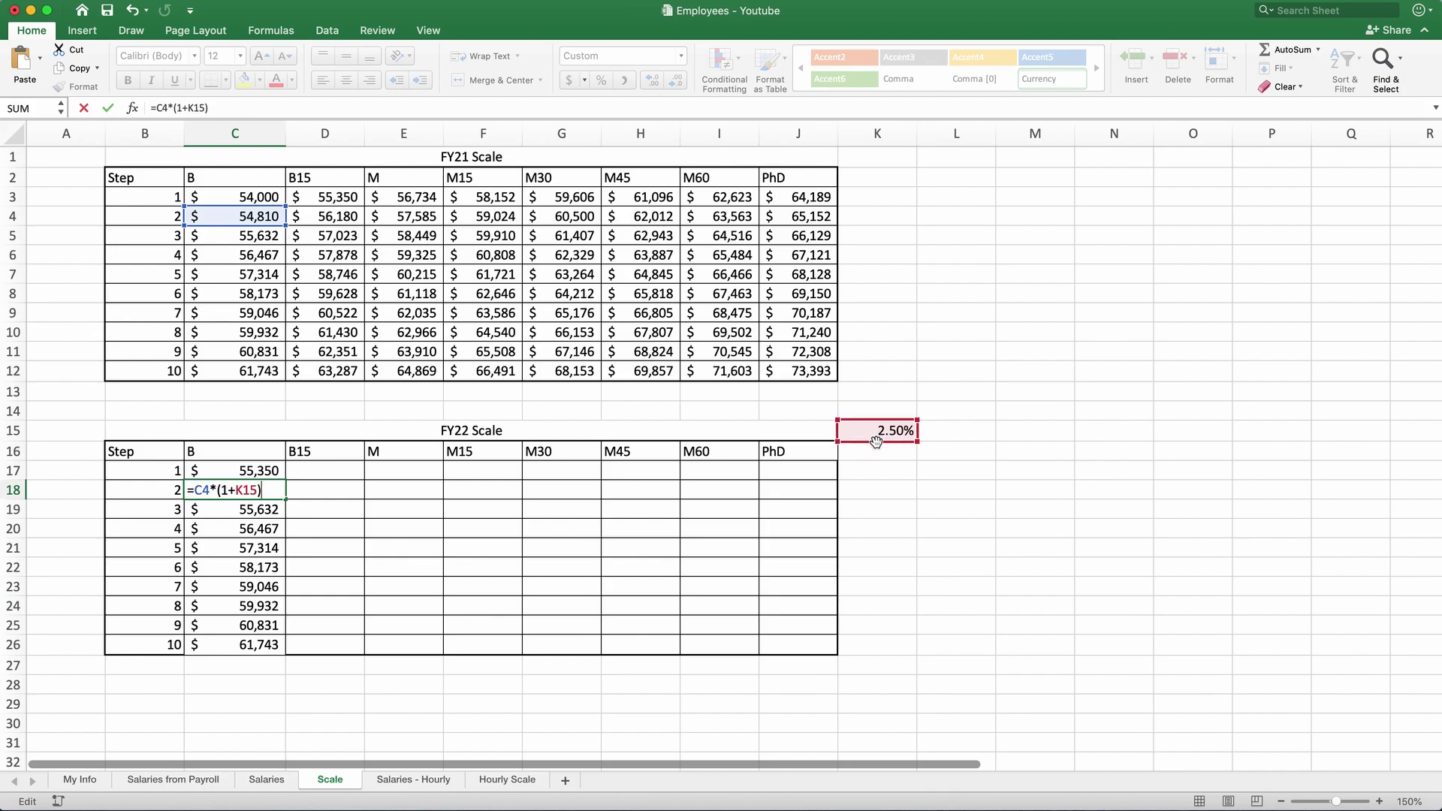
pyautogui.click(878, 452)
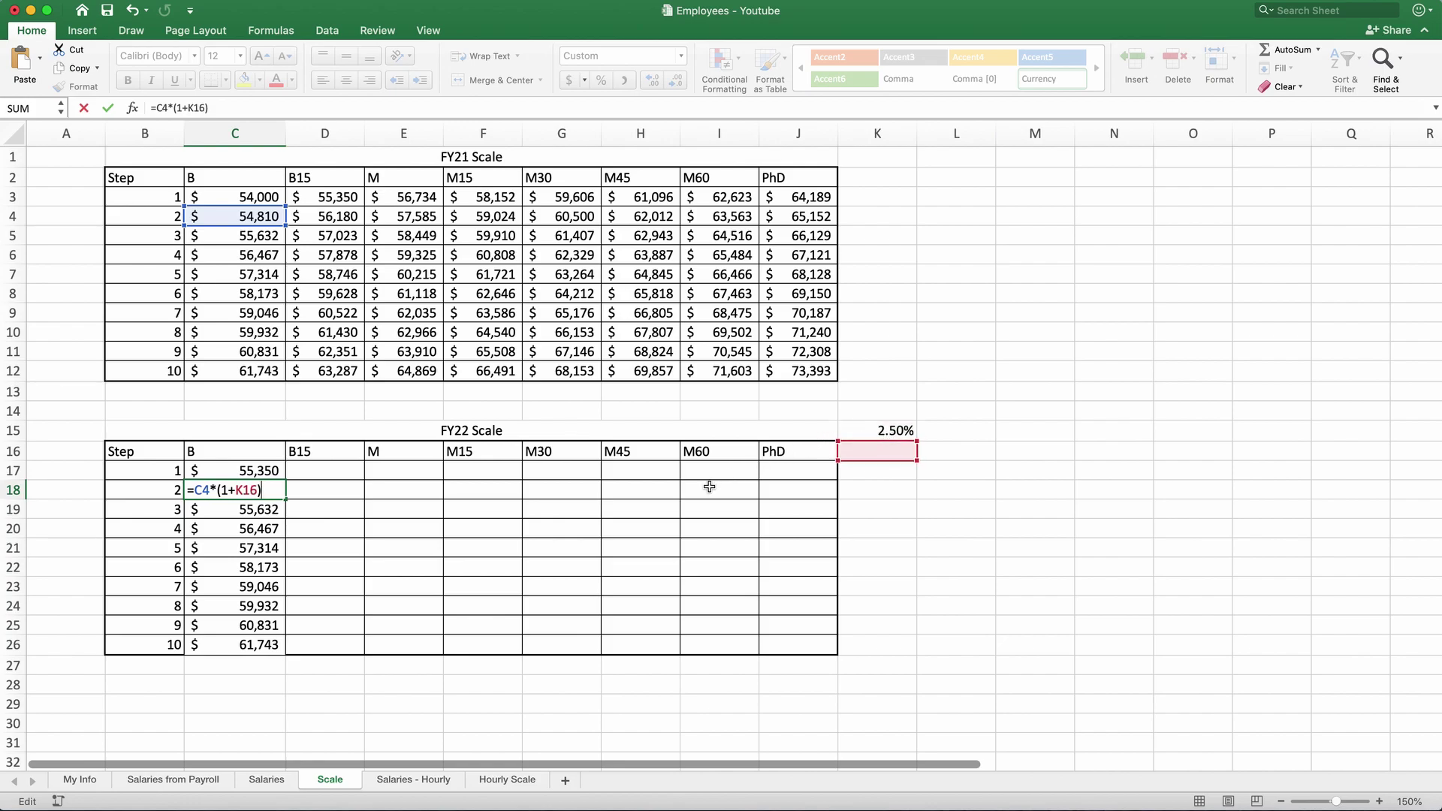
# - Rewrite C17's increase reference as $K$15, making it =C3*(1+$K$15)
pyautogui.press('Return')
pyautogui.doubleClick(244, 470)
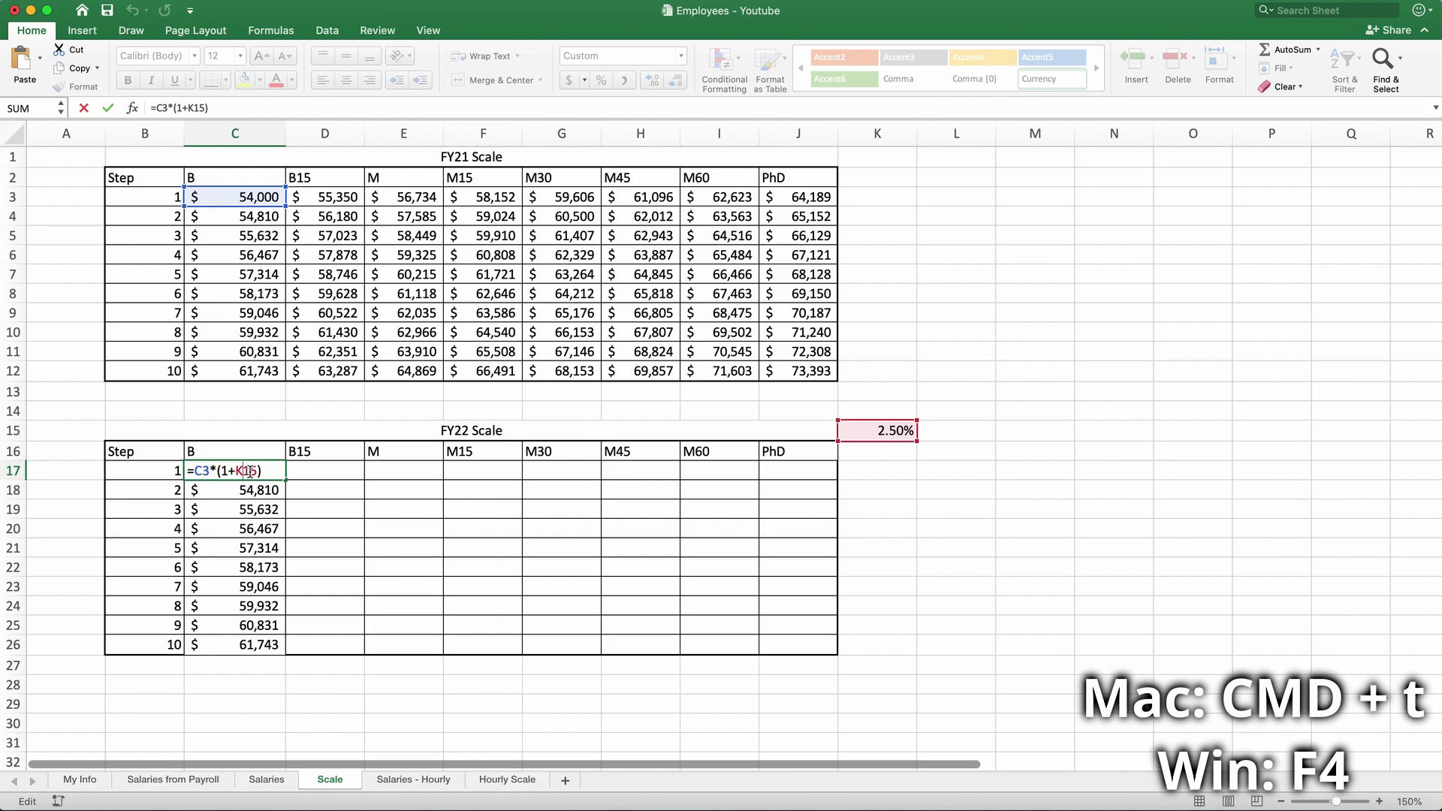
pyautogui.press('super+t')
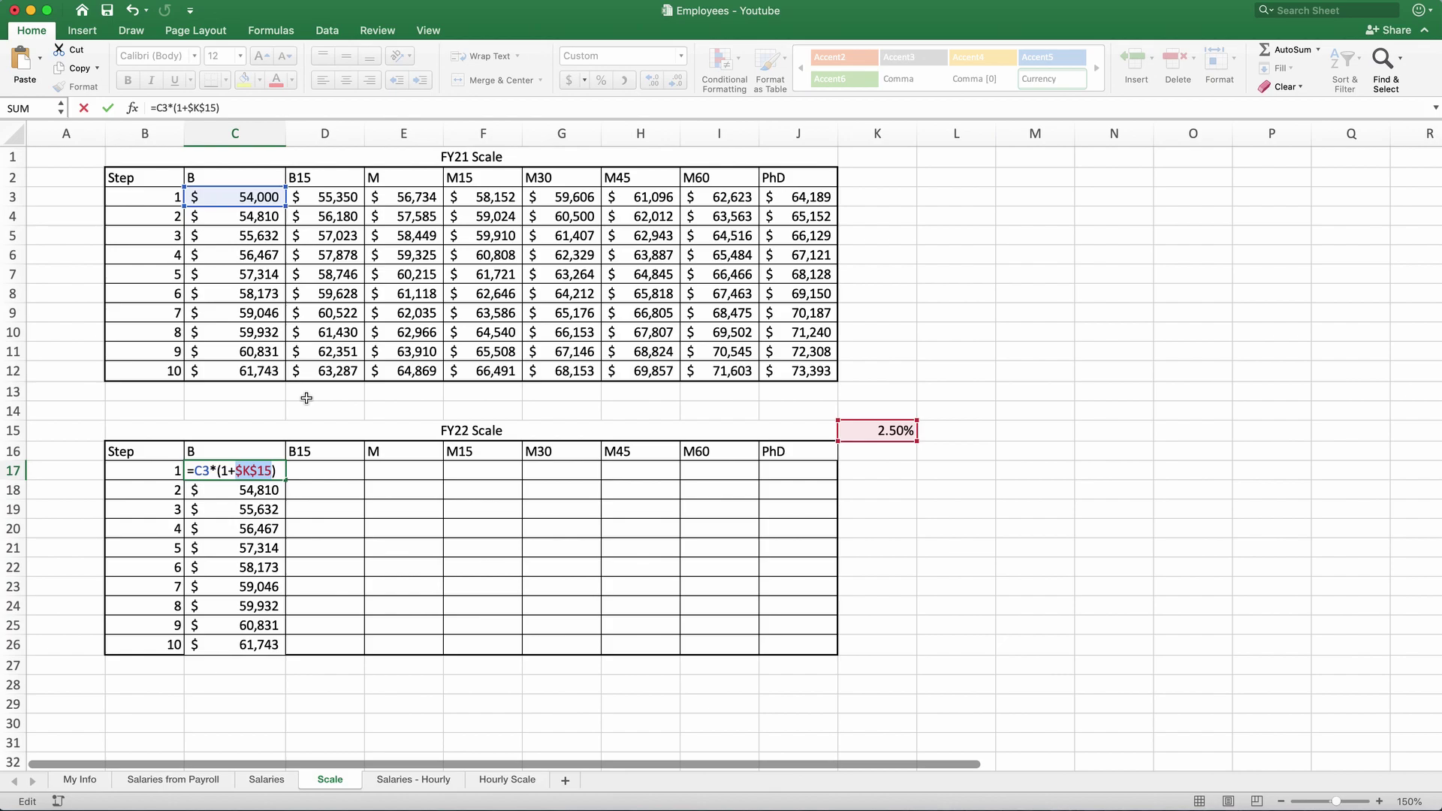
pyautogui.press('super+t')
pyautogui.press('super+t')
pyautogui.press('super+t')
pyautogui.press('super+t')
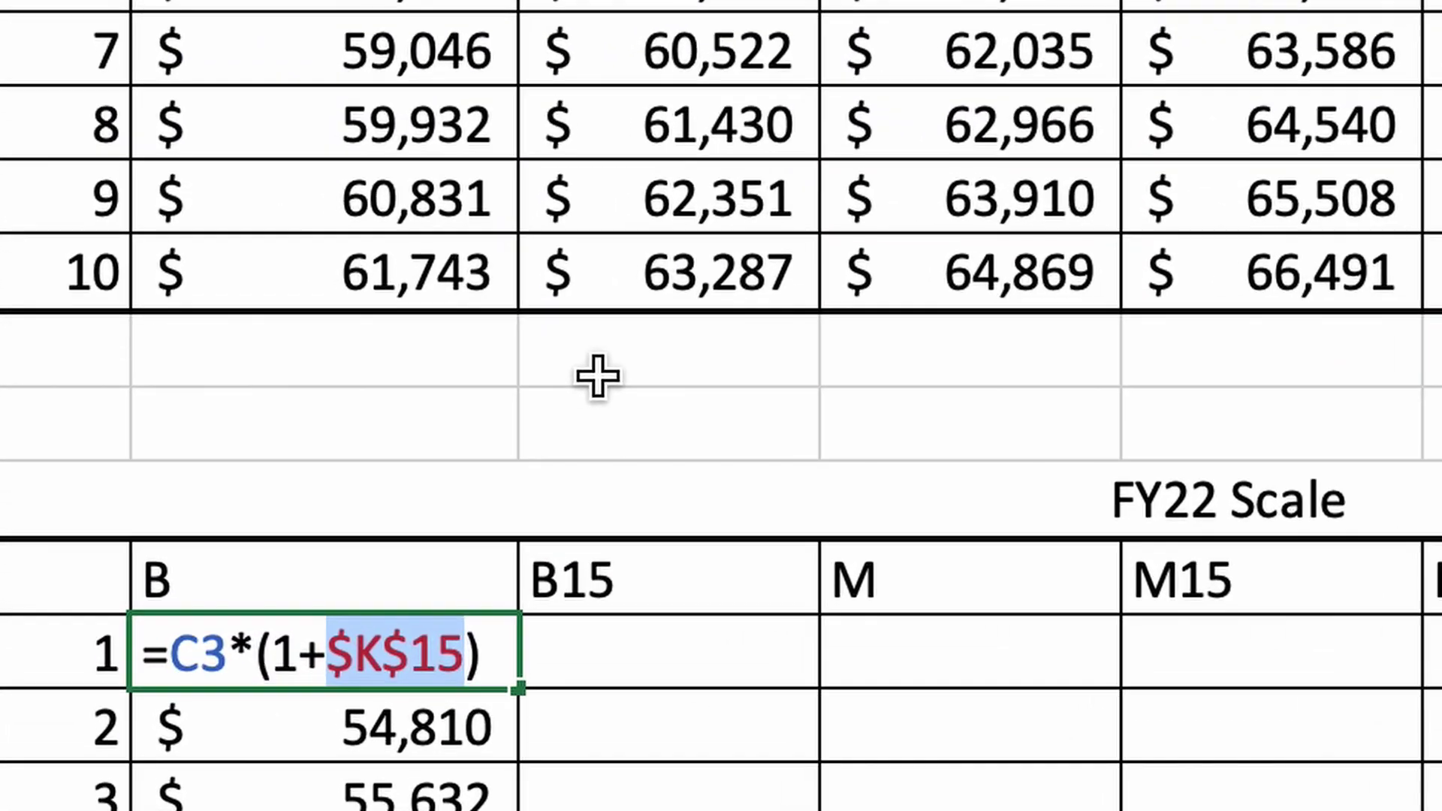
pyautogui.press('super+t')
pyautogui.press('super+t')
pyautogui.press('super+t')
pyautogui.press('super+t')
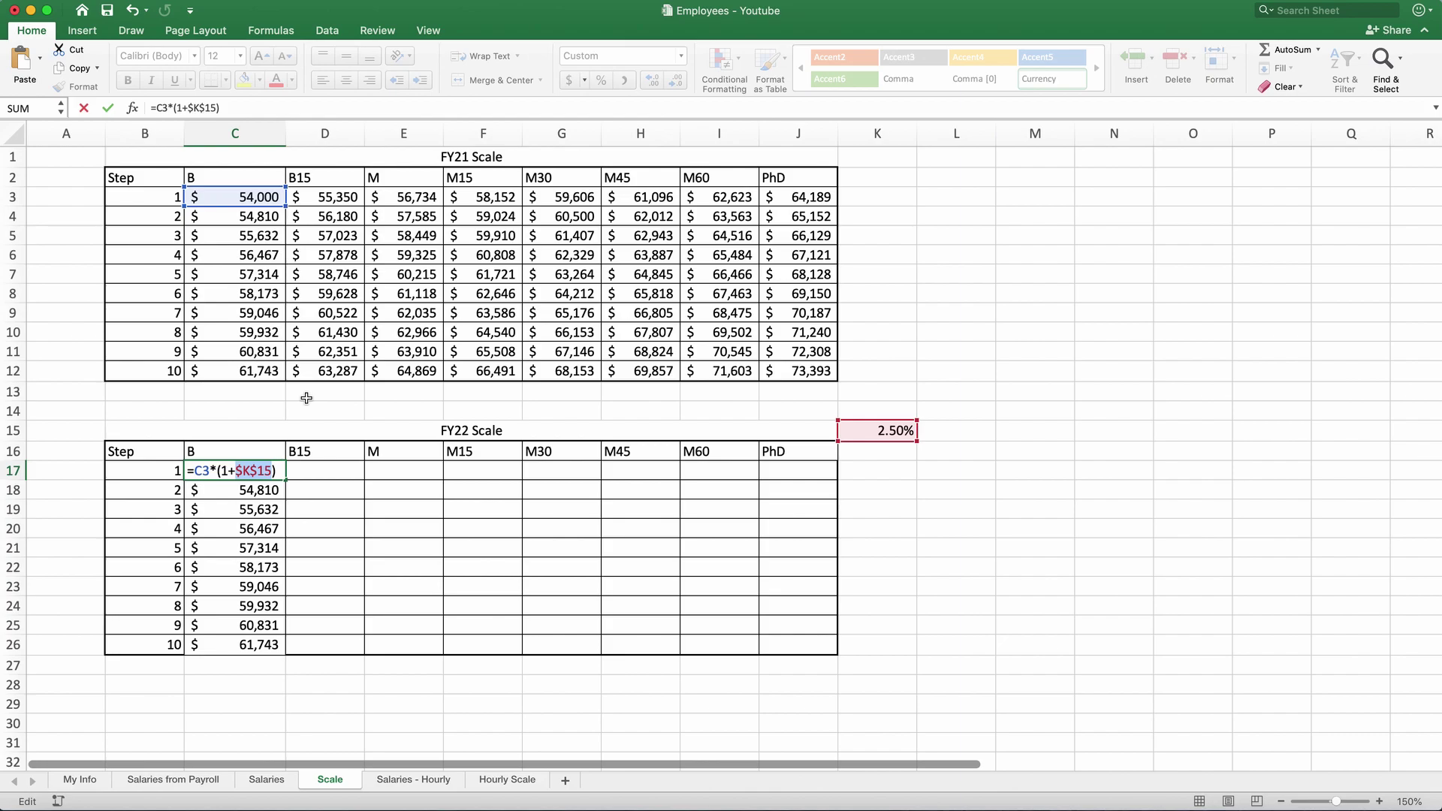
# - Commit C17 and fill it across C17:J26, giving values from $55,350 to $75,228
pyautogui.press('Return')
pyautogui.click(257, 475)
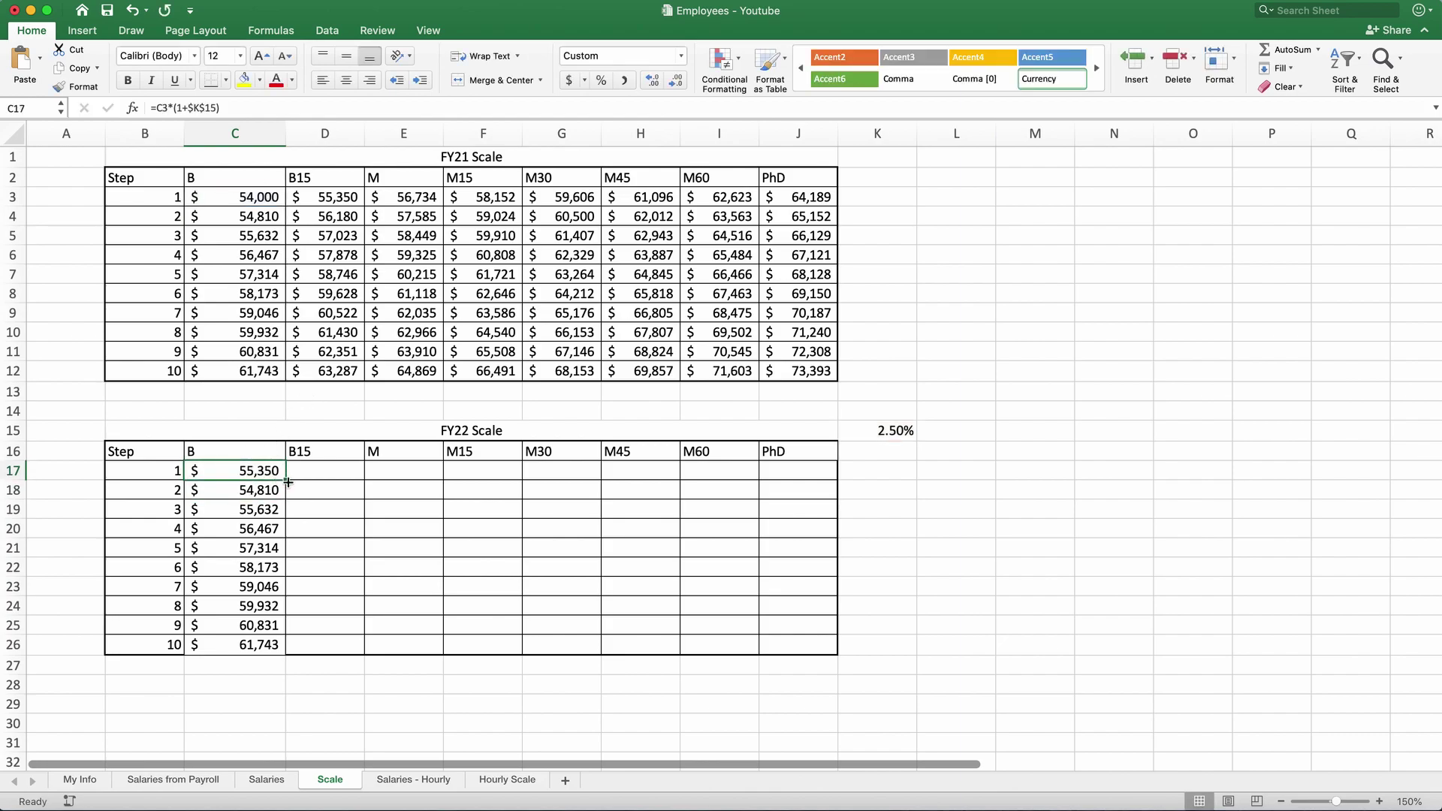
pyautogui.moveTo(288, 483); pyautogui.dragTo(812, 661)
pyautogui.click(402, 530)
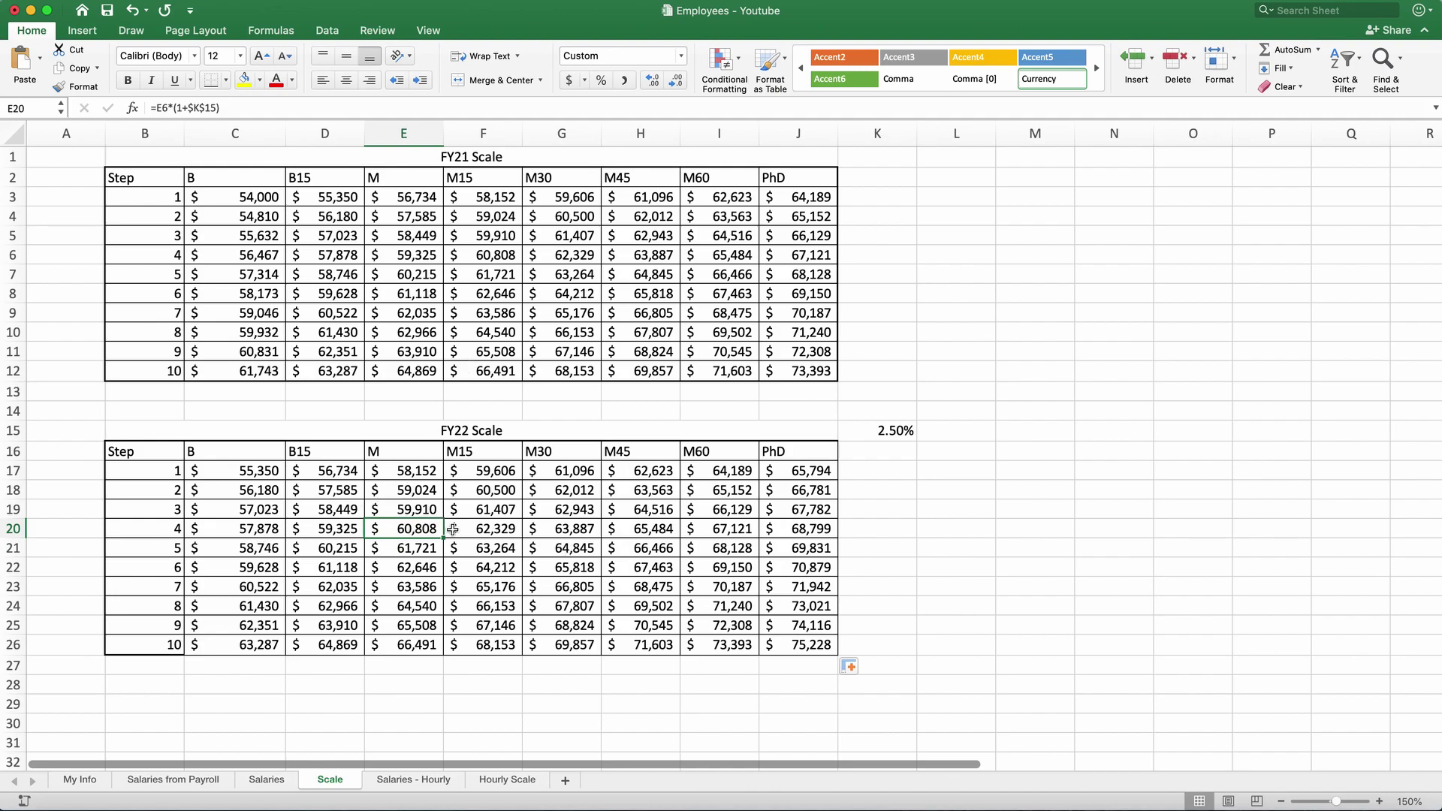
pyautogui.press('Left')
pyautogui.press('Left')
pyautogui.press('Up')
pyautogui.press('Up')
pyautogui.press('Up')
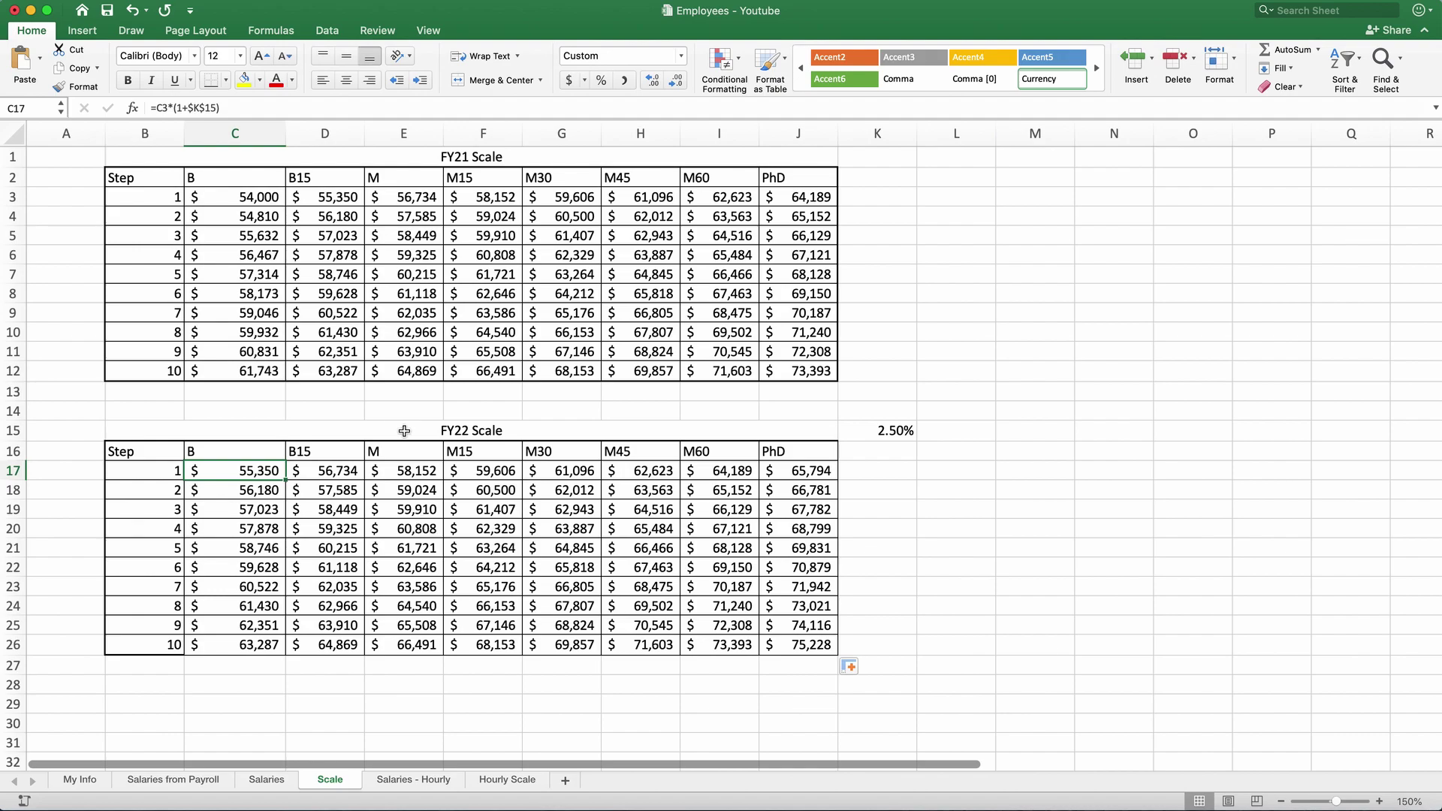
pyautogui.doubleClick(406, 528)
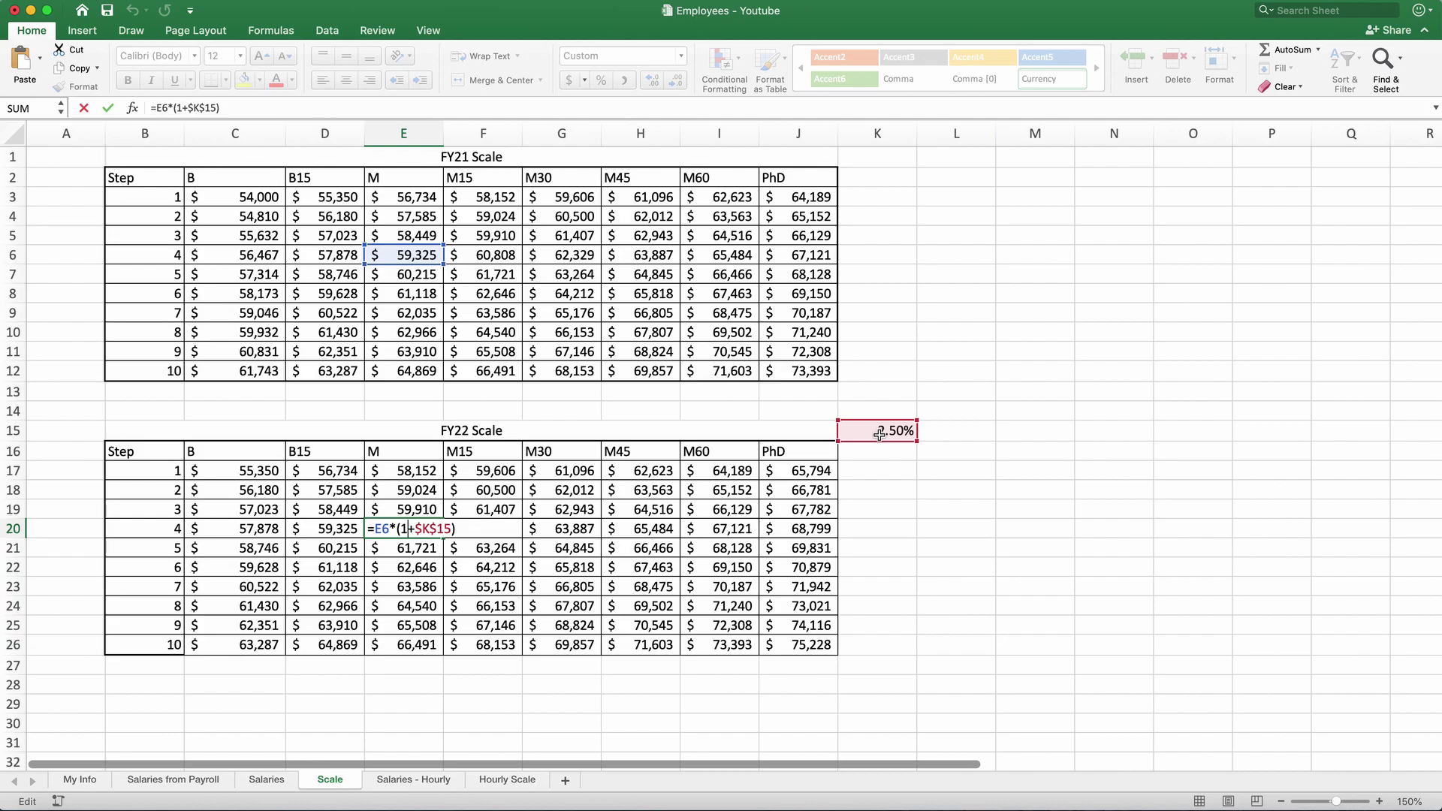
pyautogui.press('Return')
pyautogui.scroll(-5, 835, 486)
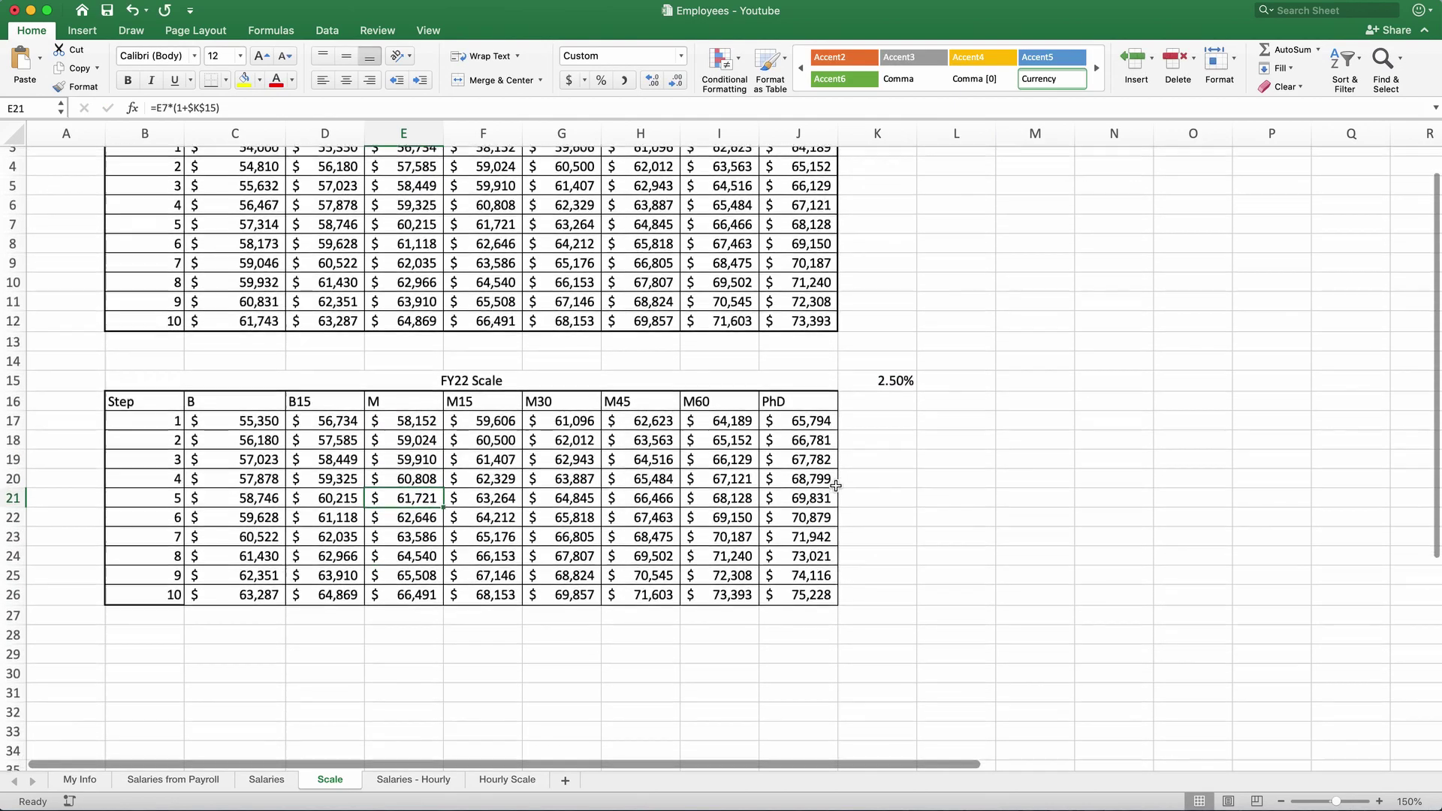
pyautogui.scroll(-2, 835, 486)
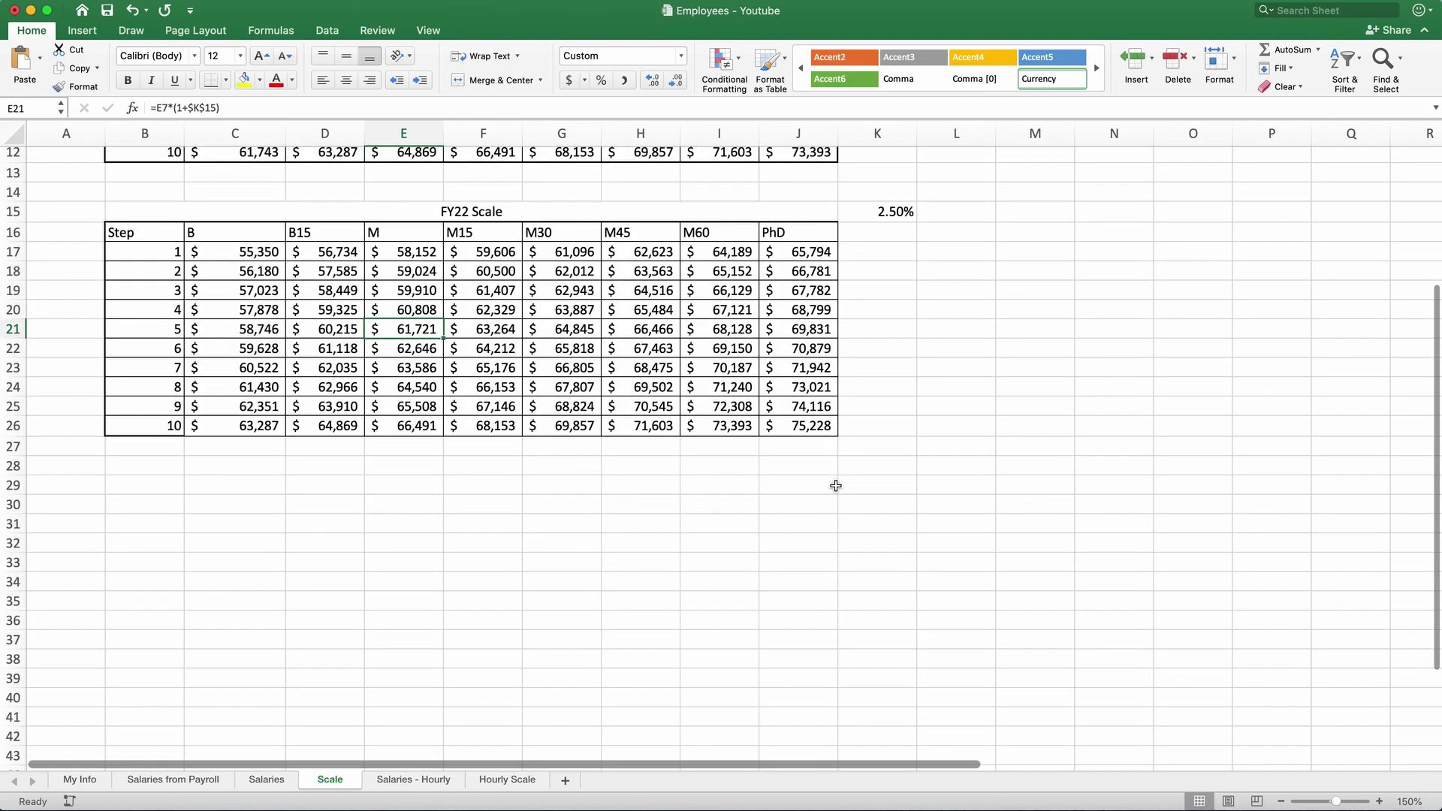
# - Link the FY22 B header to FY21's heading with =C2
pyautogui.click(158, 483)
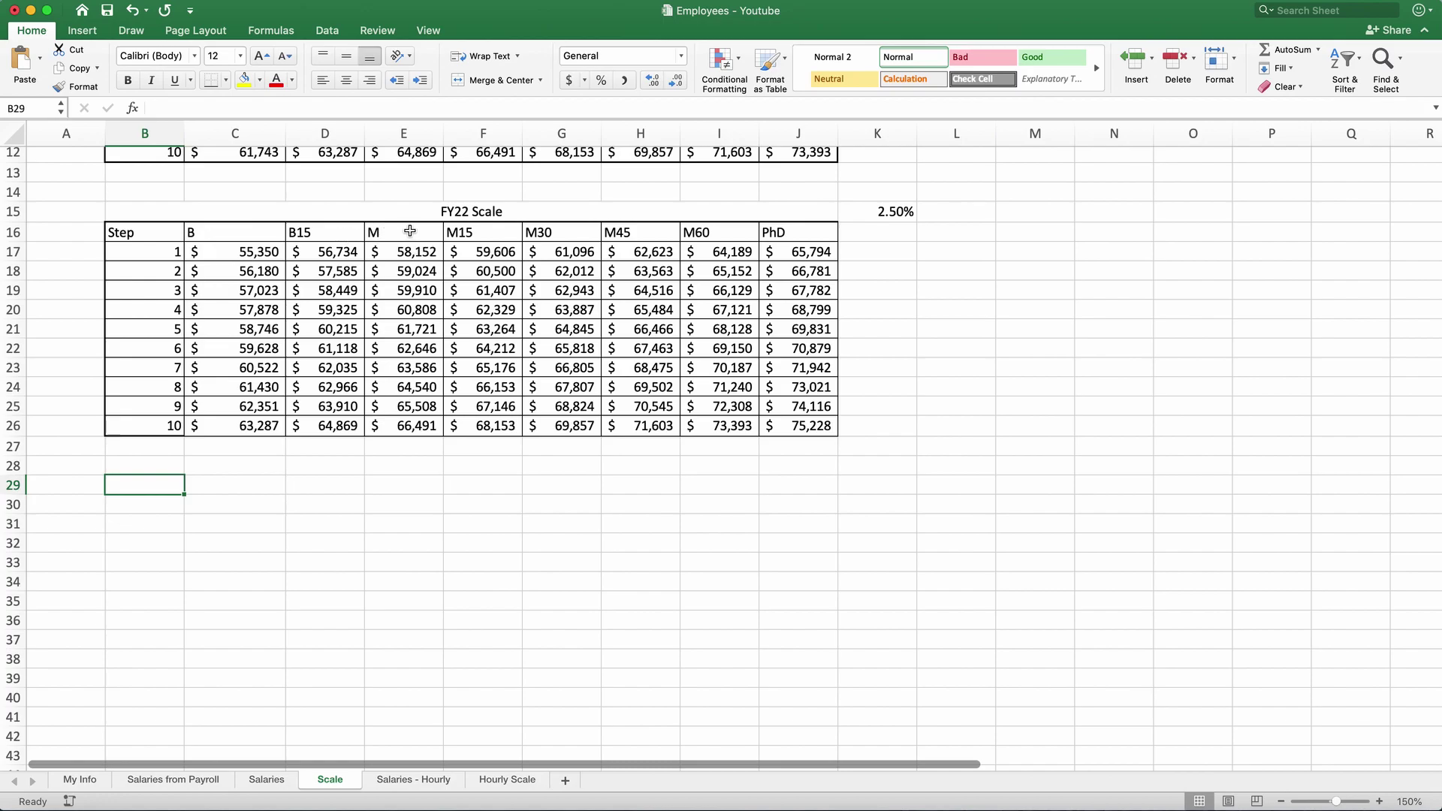
pyautogui.click(191, 230)
pyautogui.write('=C2')
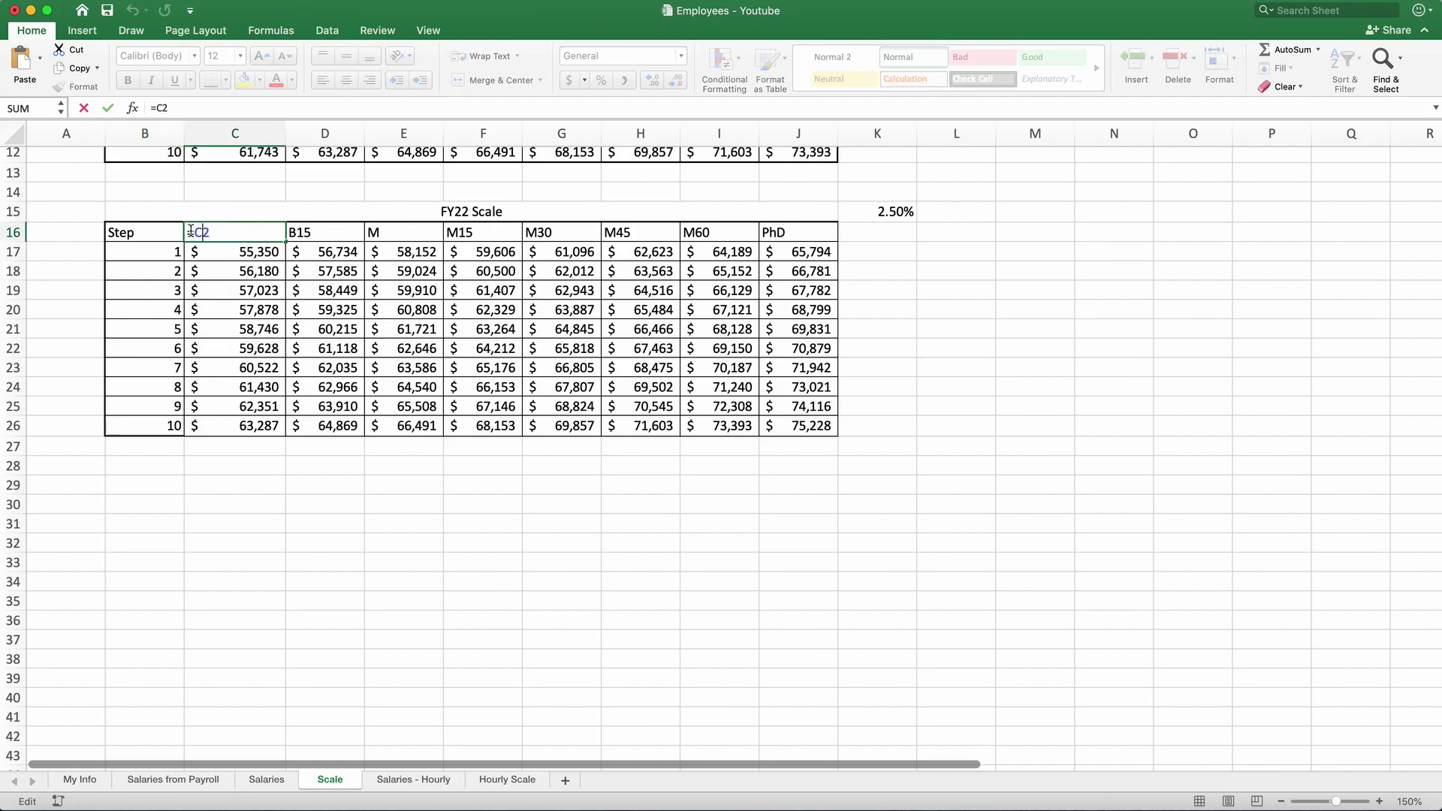
pyautogui.press('Return')
# - Prefix the FY21 B and B15 headers in C2 and D2 with 'Step -'
pyautogui.scroll(5, 199, 229)
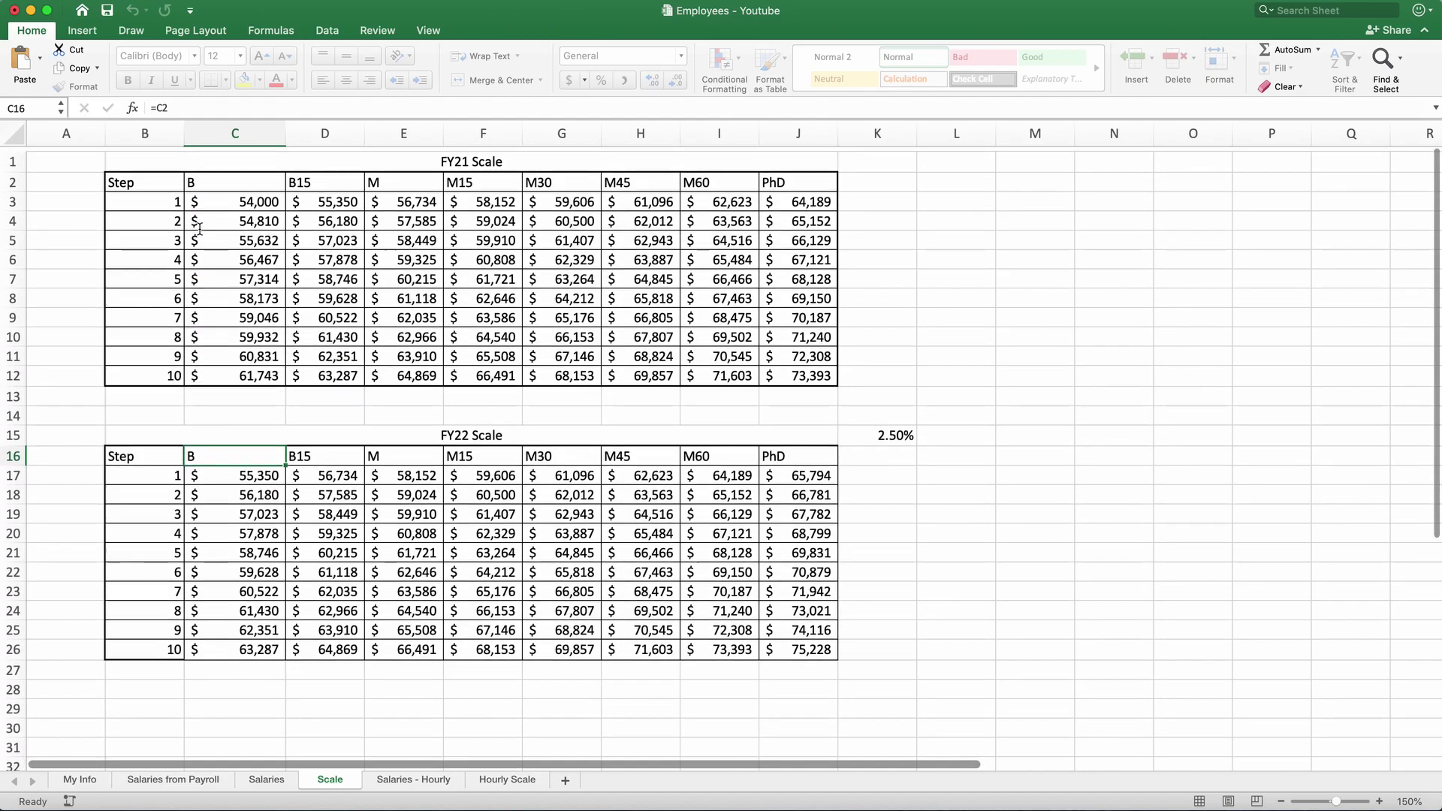
pyautogui.doubleClick(188, 177)
pyautogui.write('Step -')
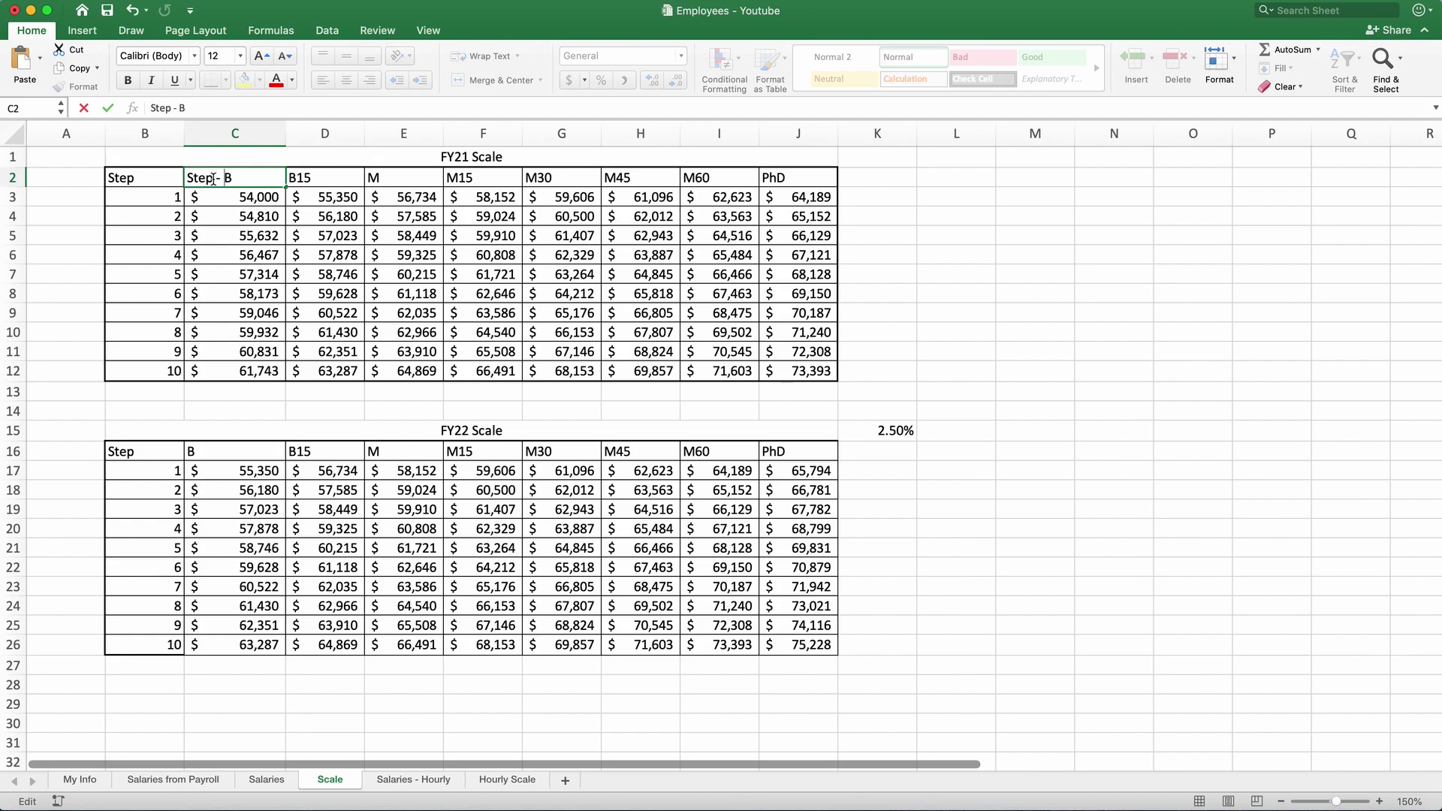
pyautogui.press('Return')
pyautogui.click(289, 177)
pyautogui.doubleClick(289, 177)
pyautogui.write('St')
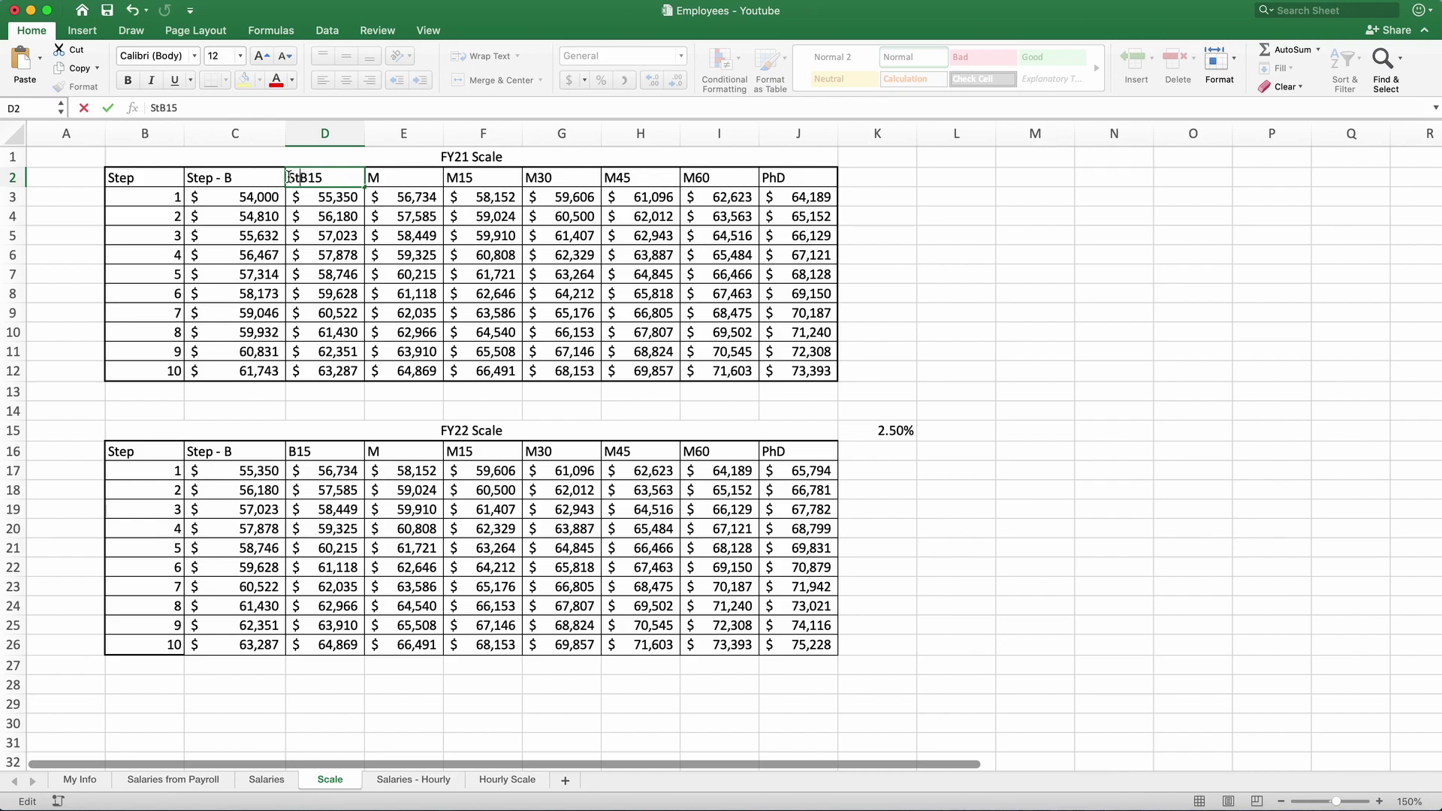
pyautogui.write('ep')
pyautogui.write(' -')
pyautogui.press('Return')
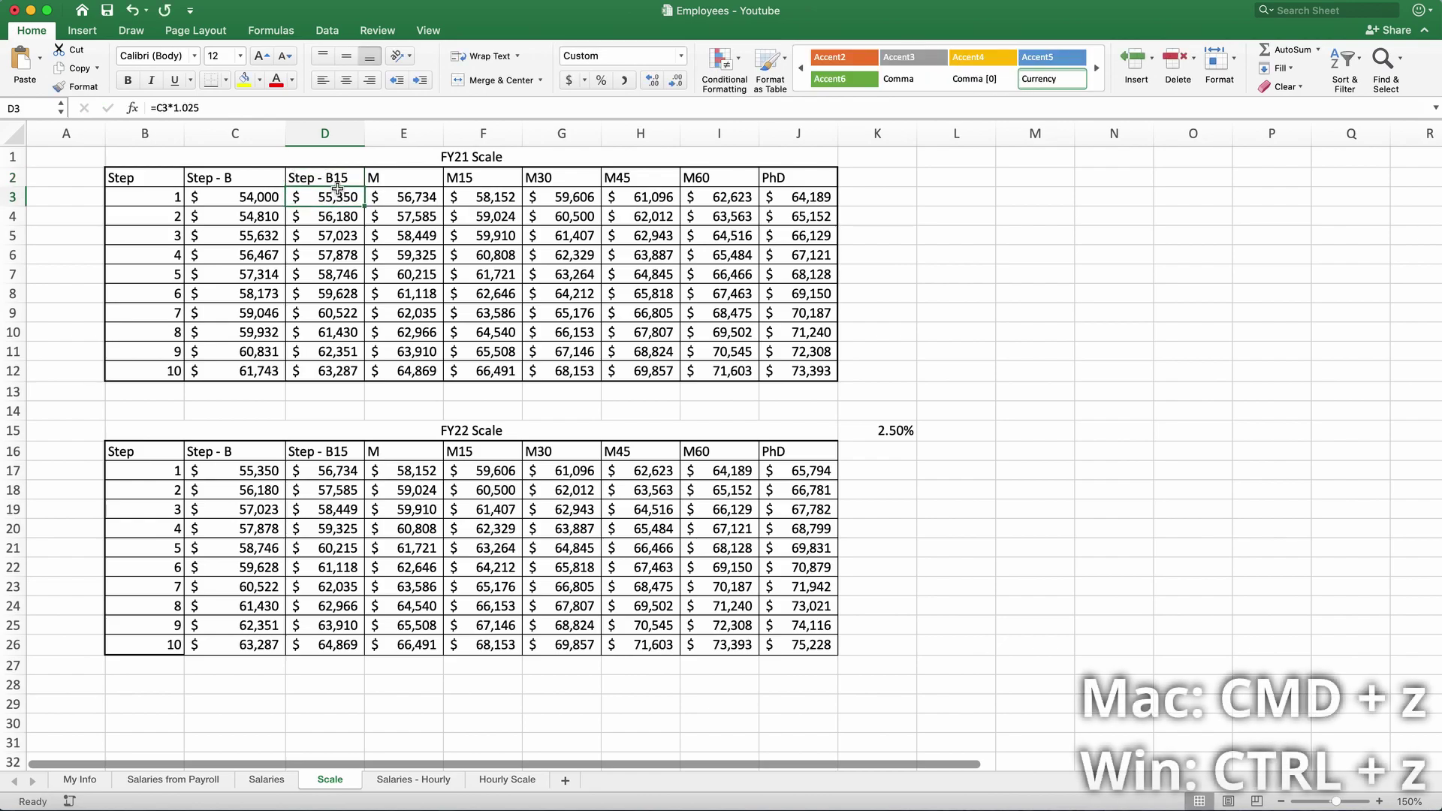
# - Undo the header edits to restore B and B15, and scroll down to row 28
pyautogui.press('super+z')
pyautogui.press('super+z')
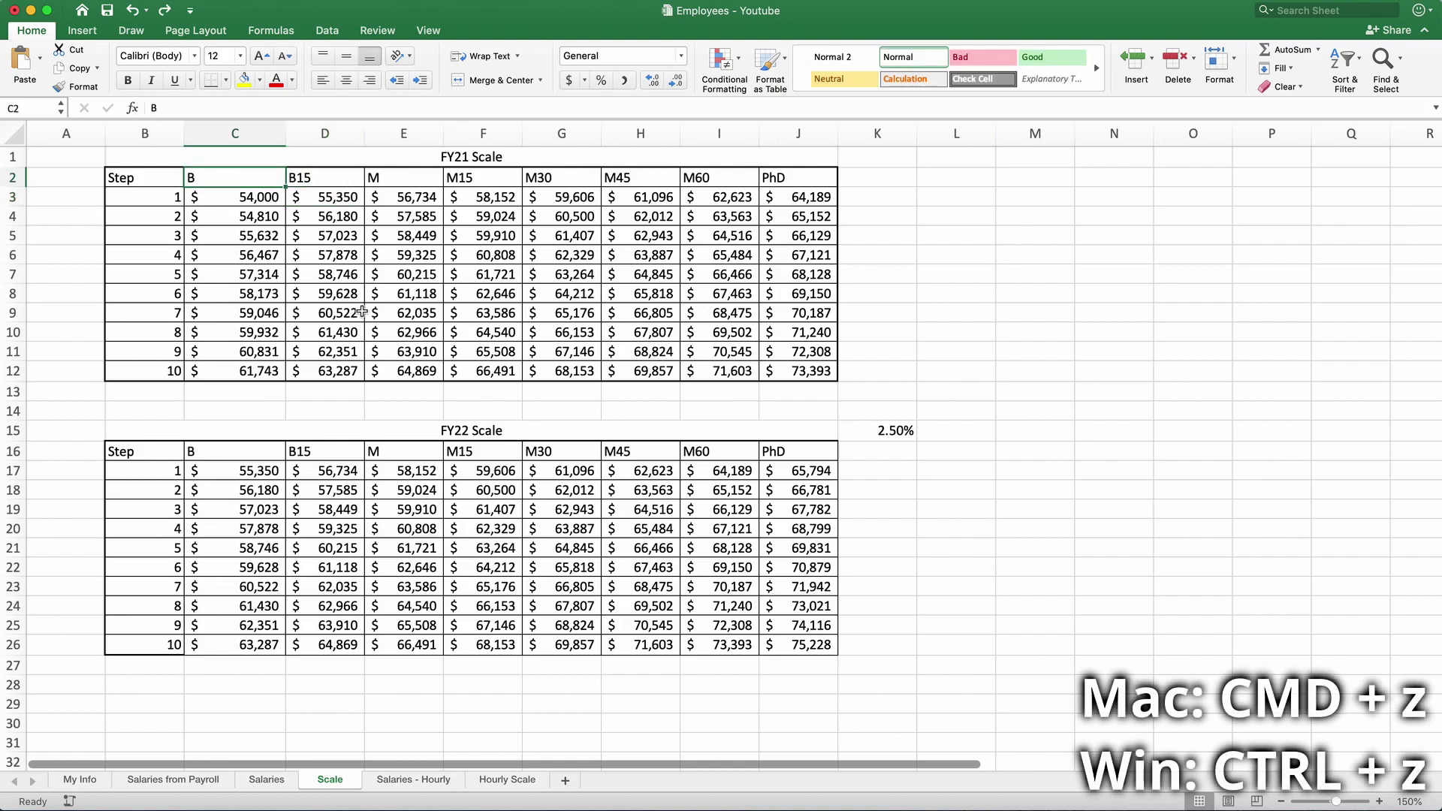
pyautogui.scroll(-5, 362, 312)
pyautogui.scroll(-1, 362, 312)
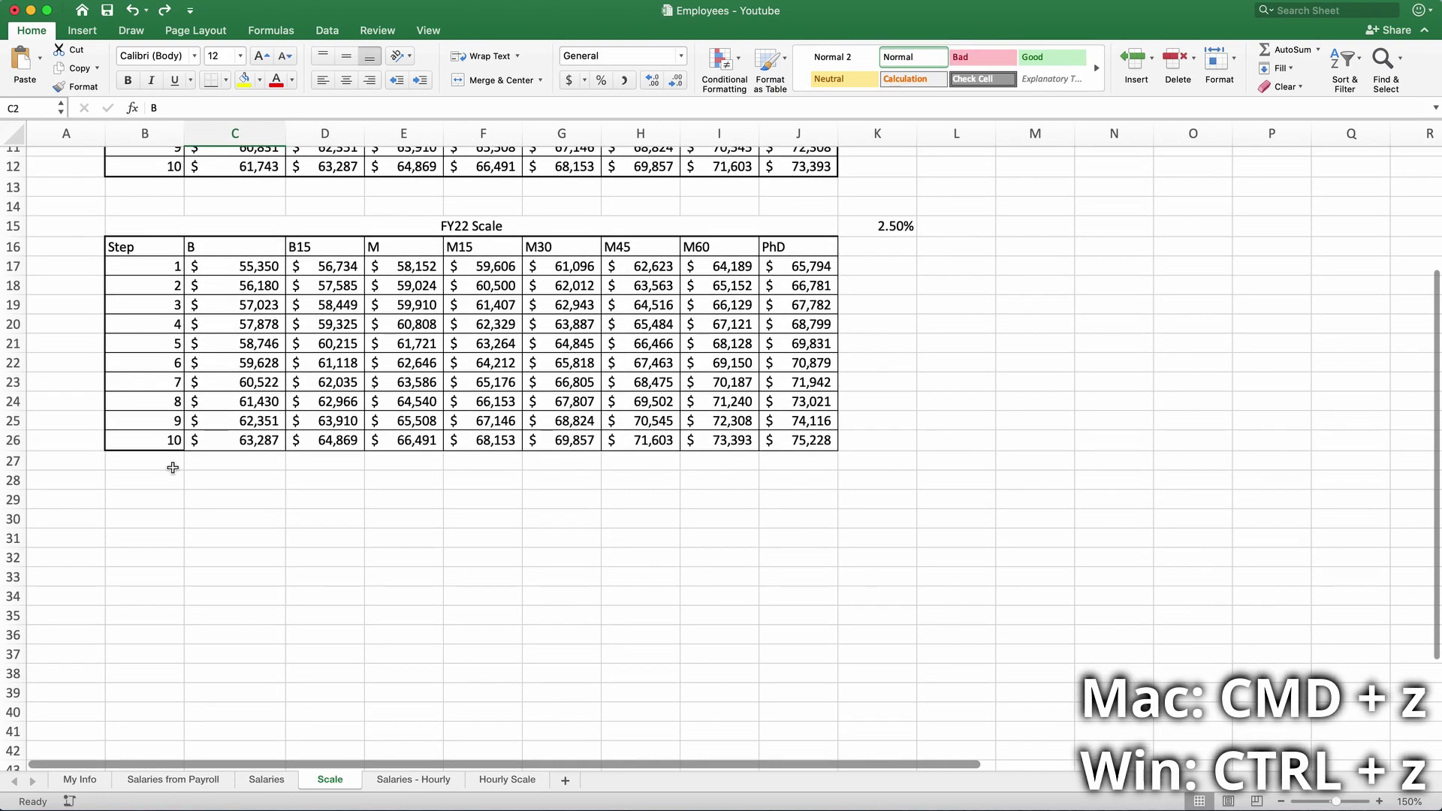
# - Type Step in B28 and make C28 =B28&" - "&C16 so it shows 'Step - B'
pyautogui.click(138, 483)
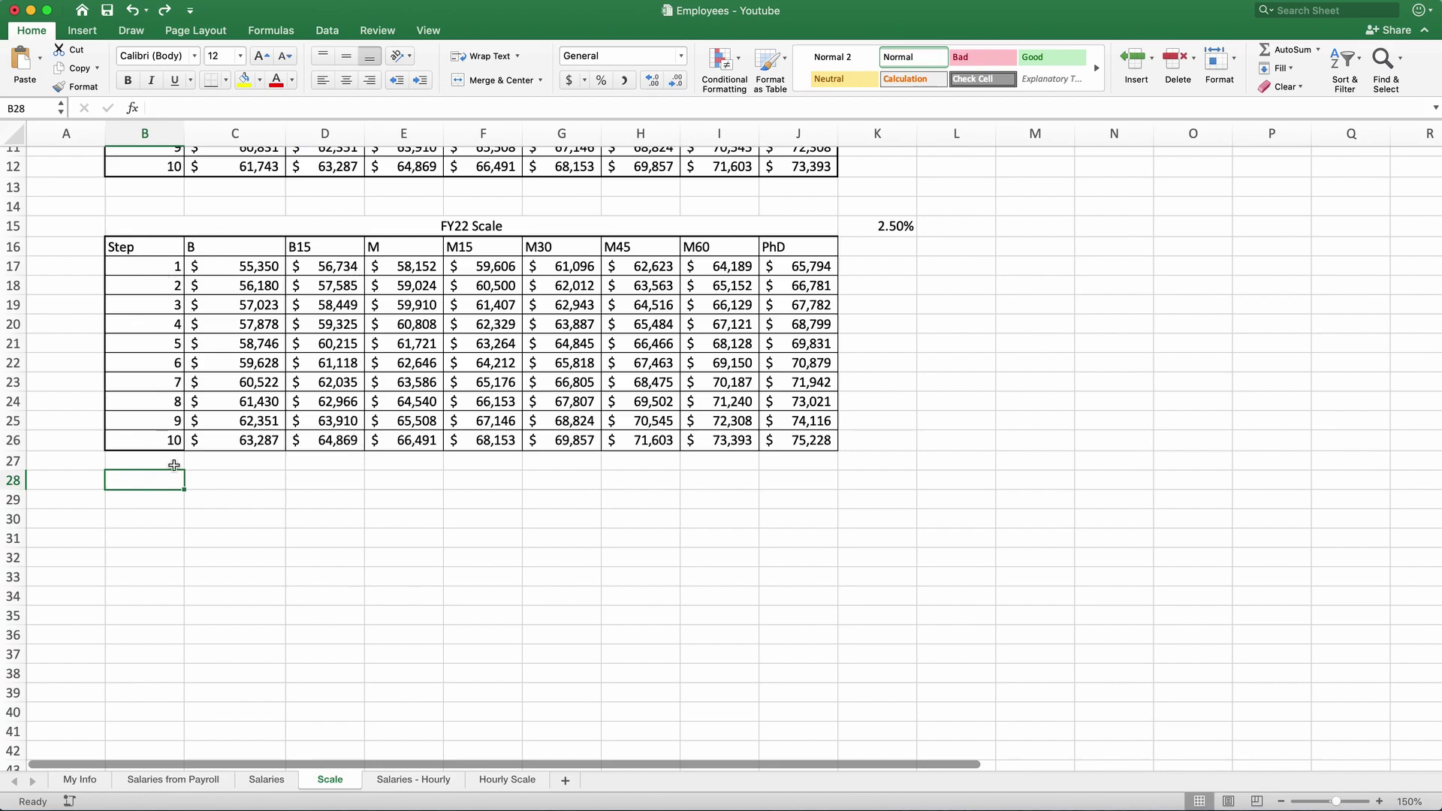
pyautogui.write('Step')
pyautogui.click(193, 481)
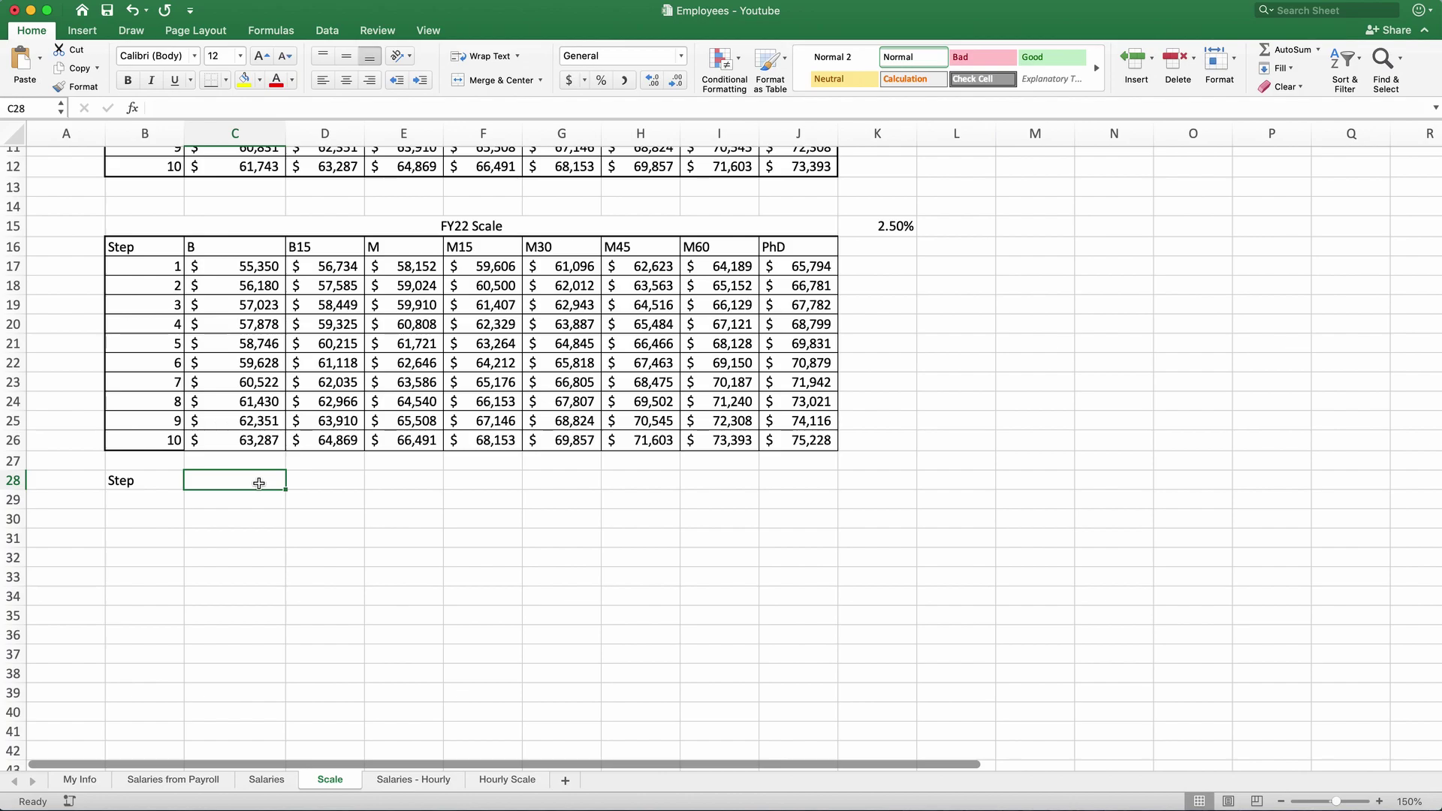
pyautogui.write('=')
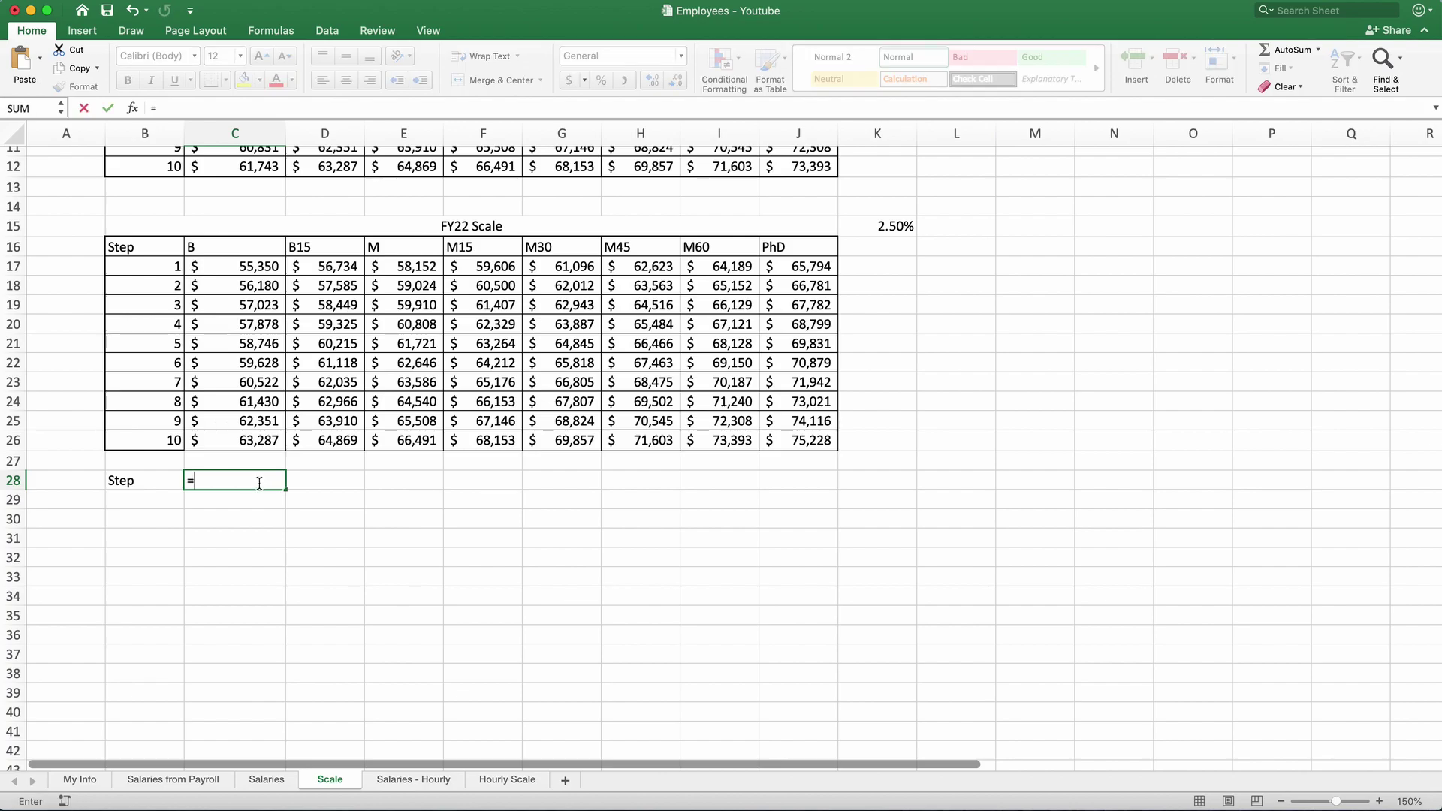
pyautogui.click(135, 481)
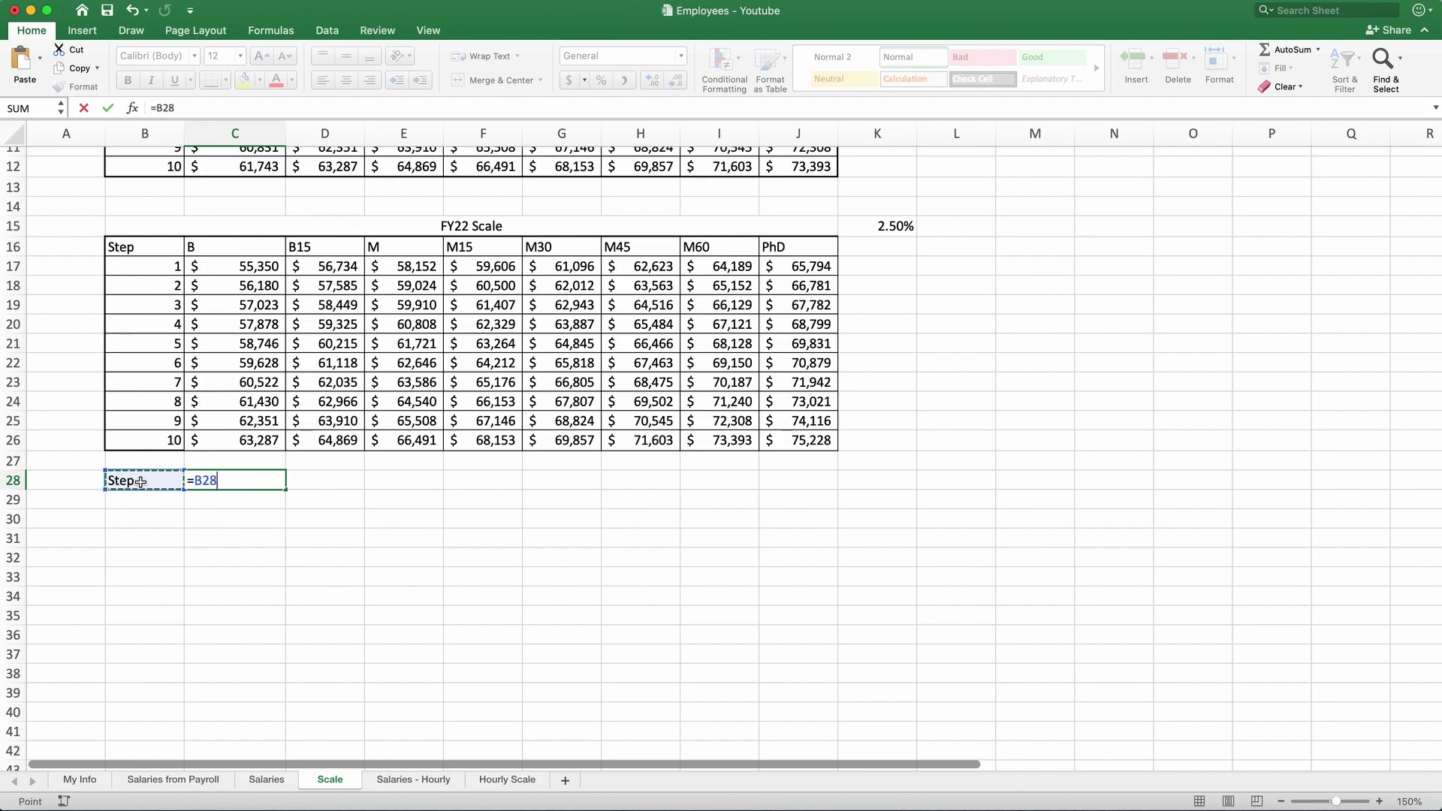
pyautogui.write('&" - "')
pyautogui.write('&')
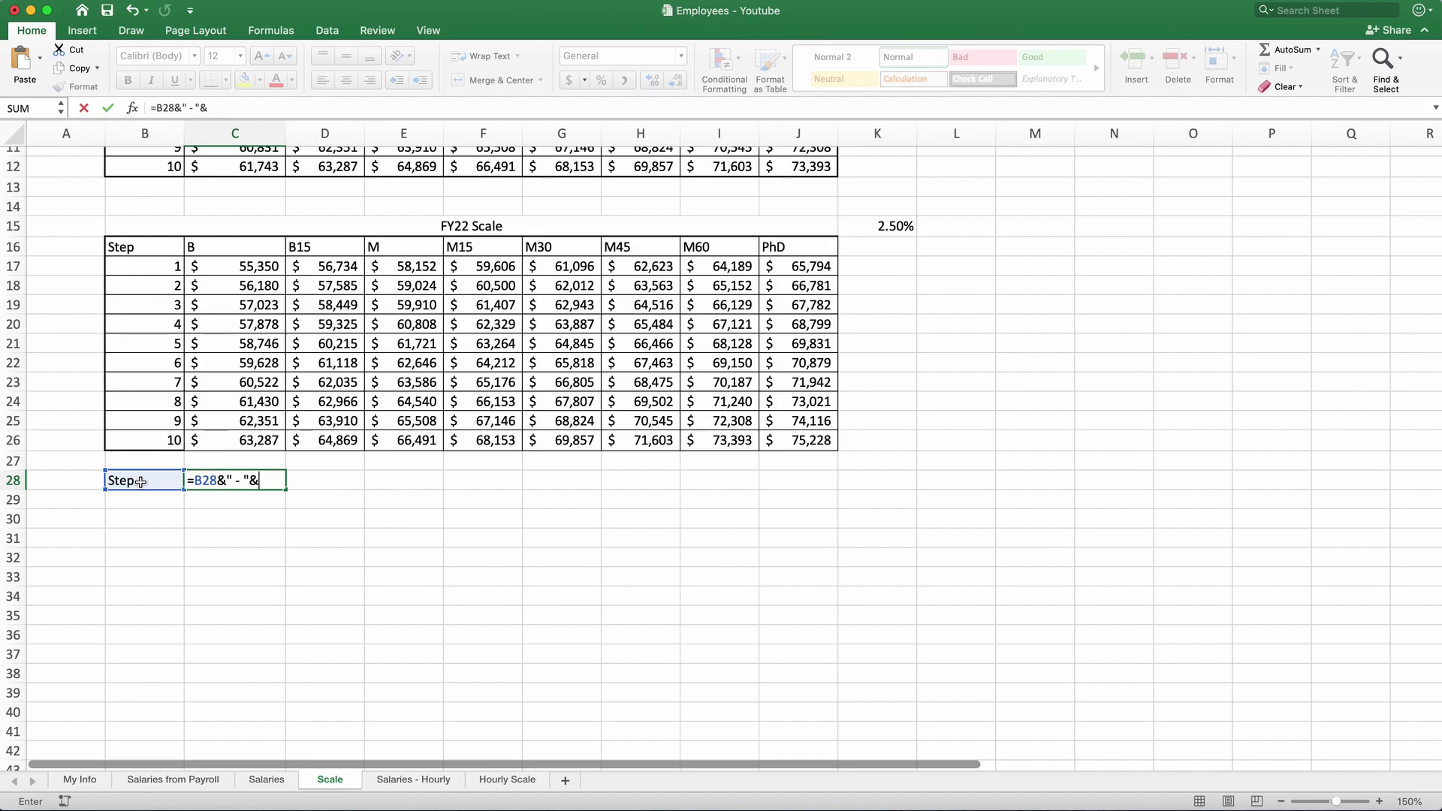
pyautogui.click(238, 245)
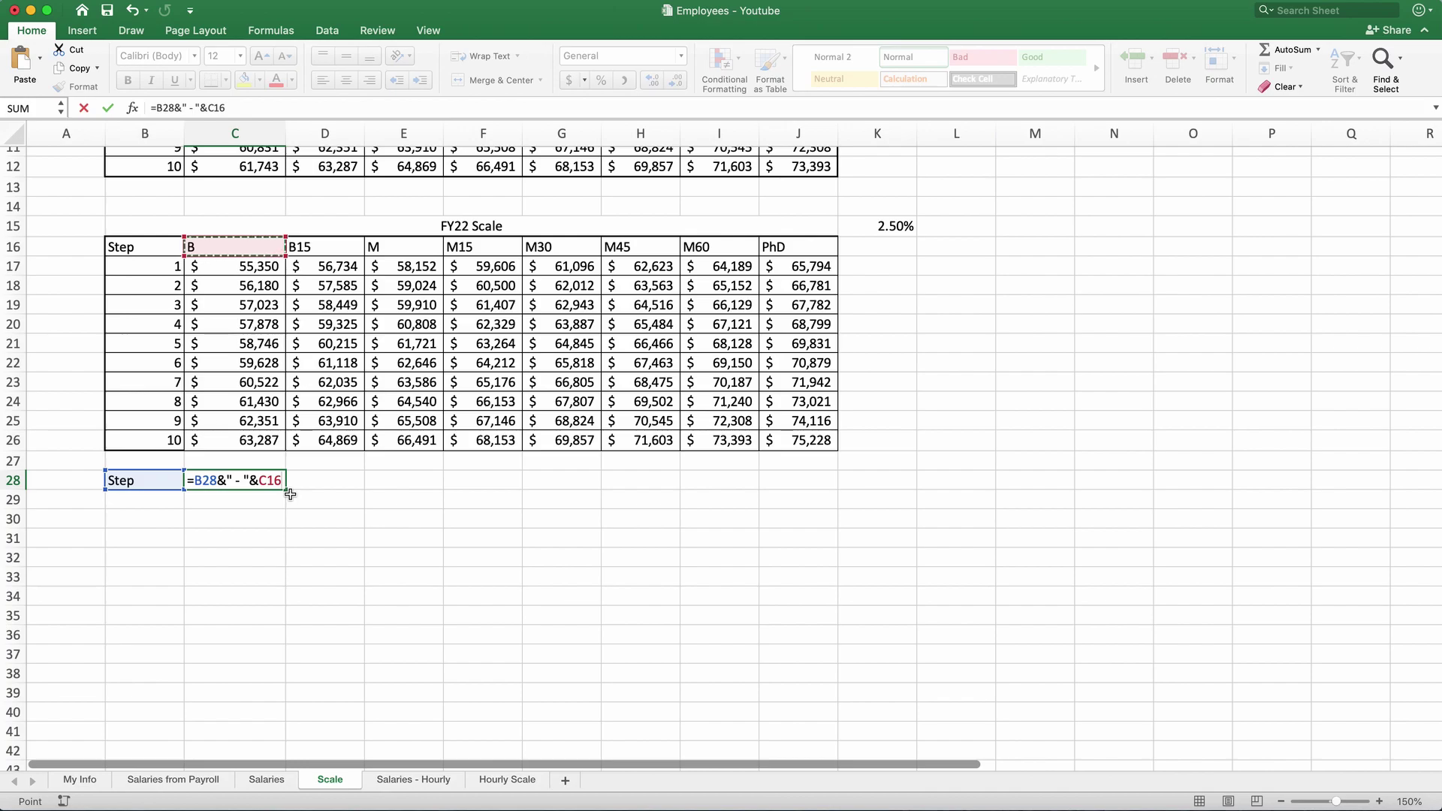
pyautogui.press('Return')
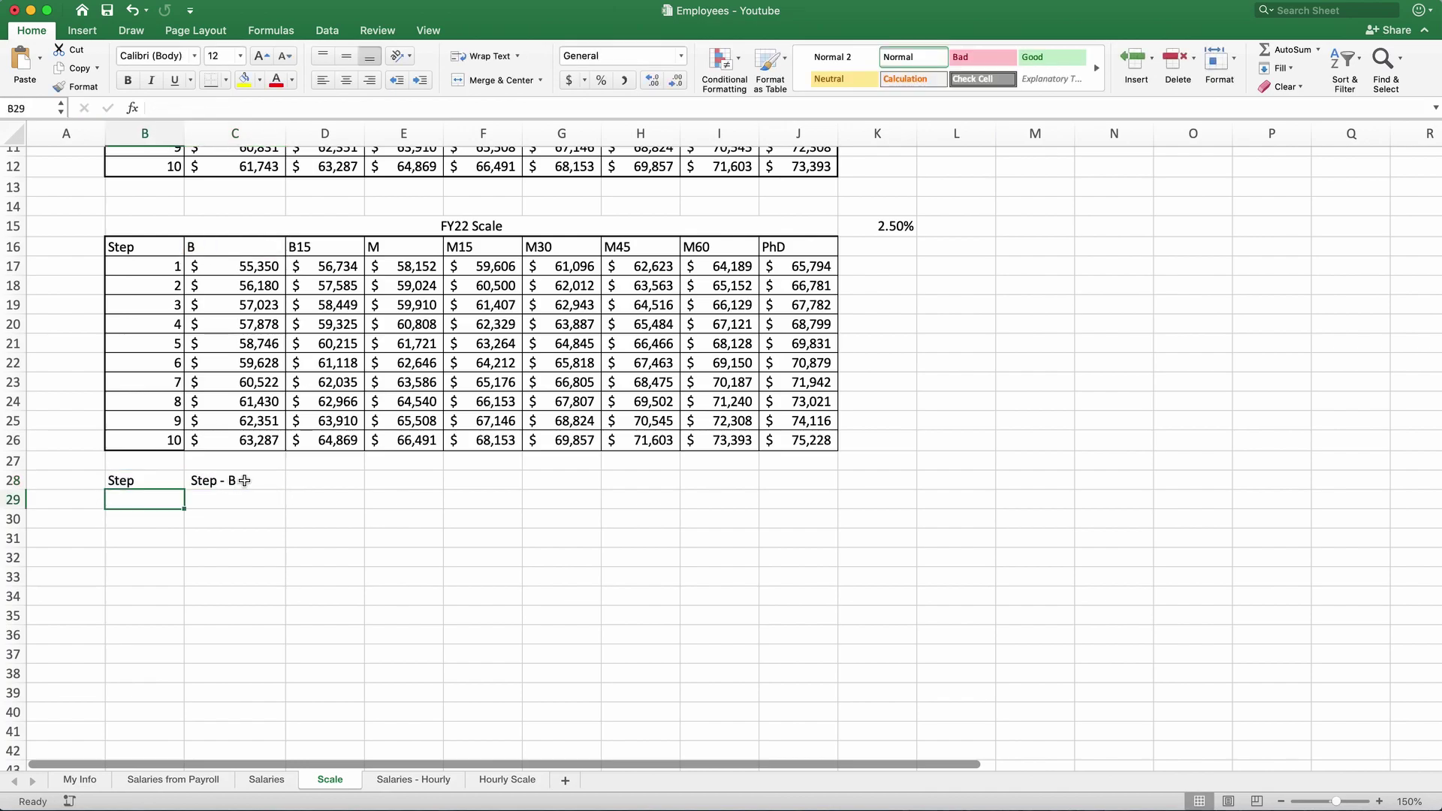
# - Review C28's formula and fill it across to J28
pyautogui.click(248, 482)
pyautogui.doubleClick(224, 483)
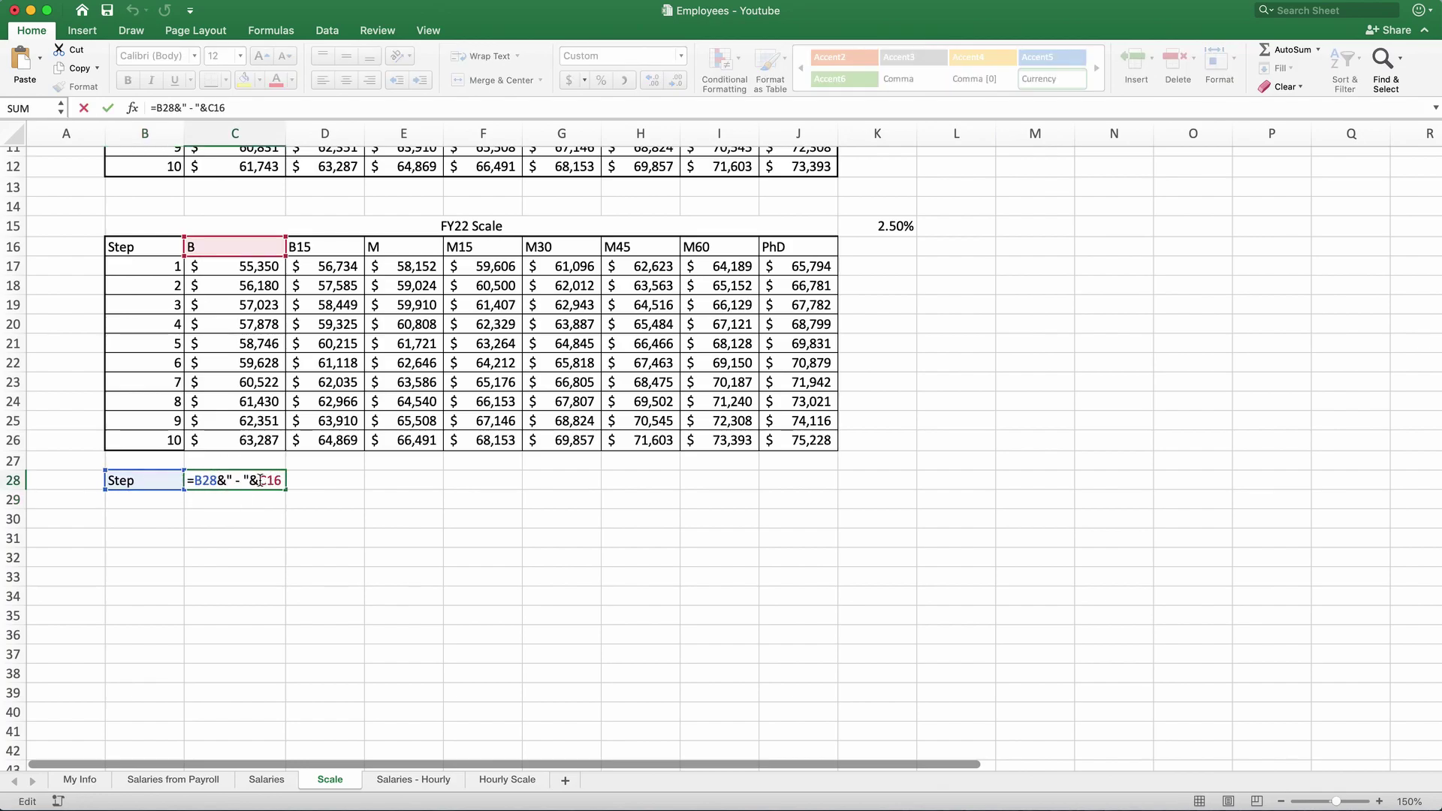
pyautogui.press('Escape')
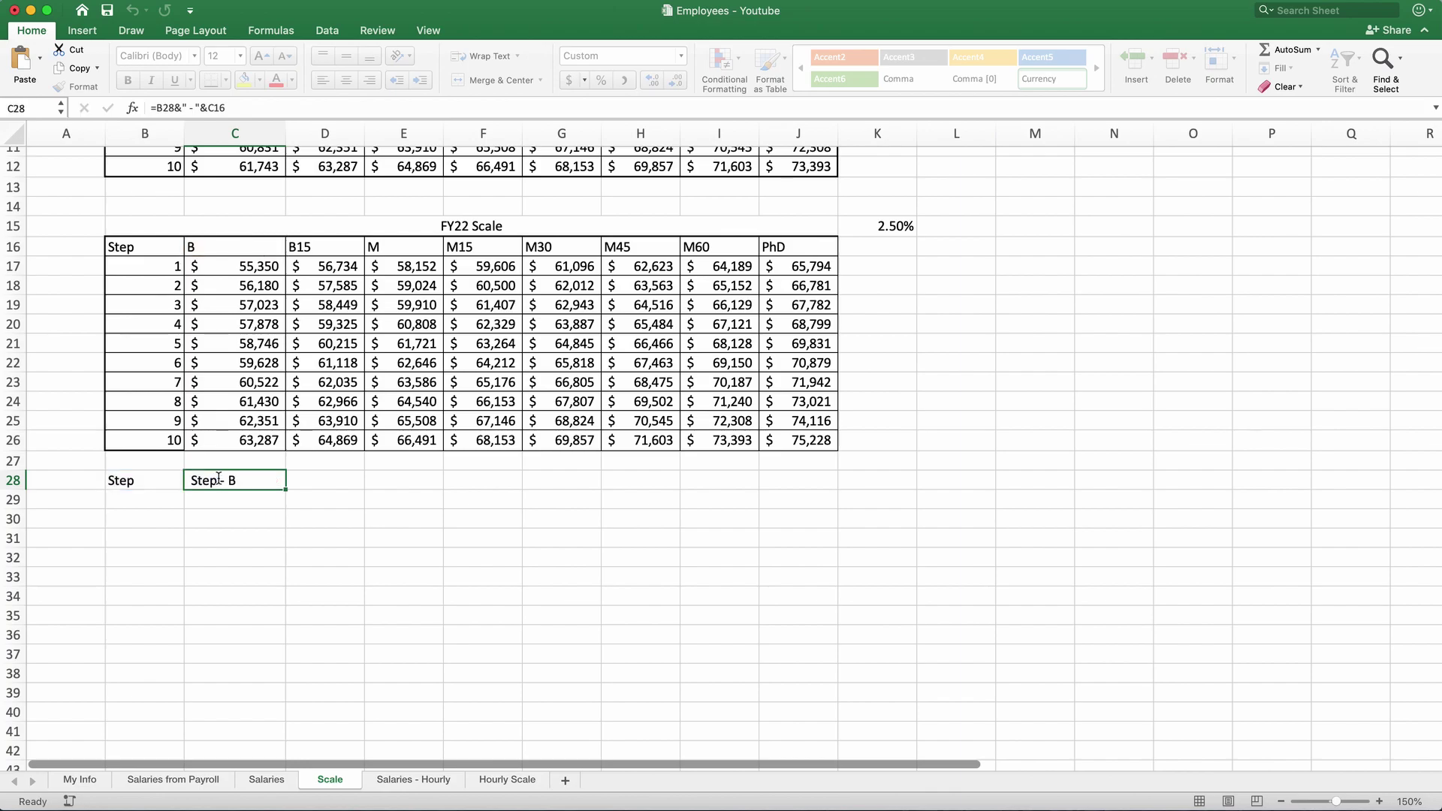
pyautogui.moveTo(287, 488); pyautogui.dragTo(814, 490)
pyautogui.click(733, 533)
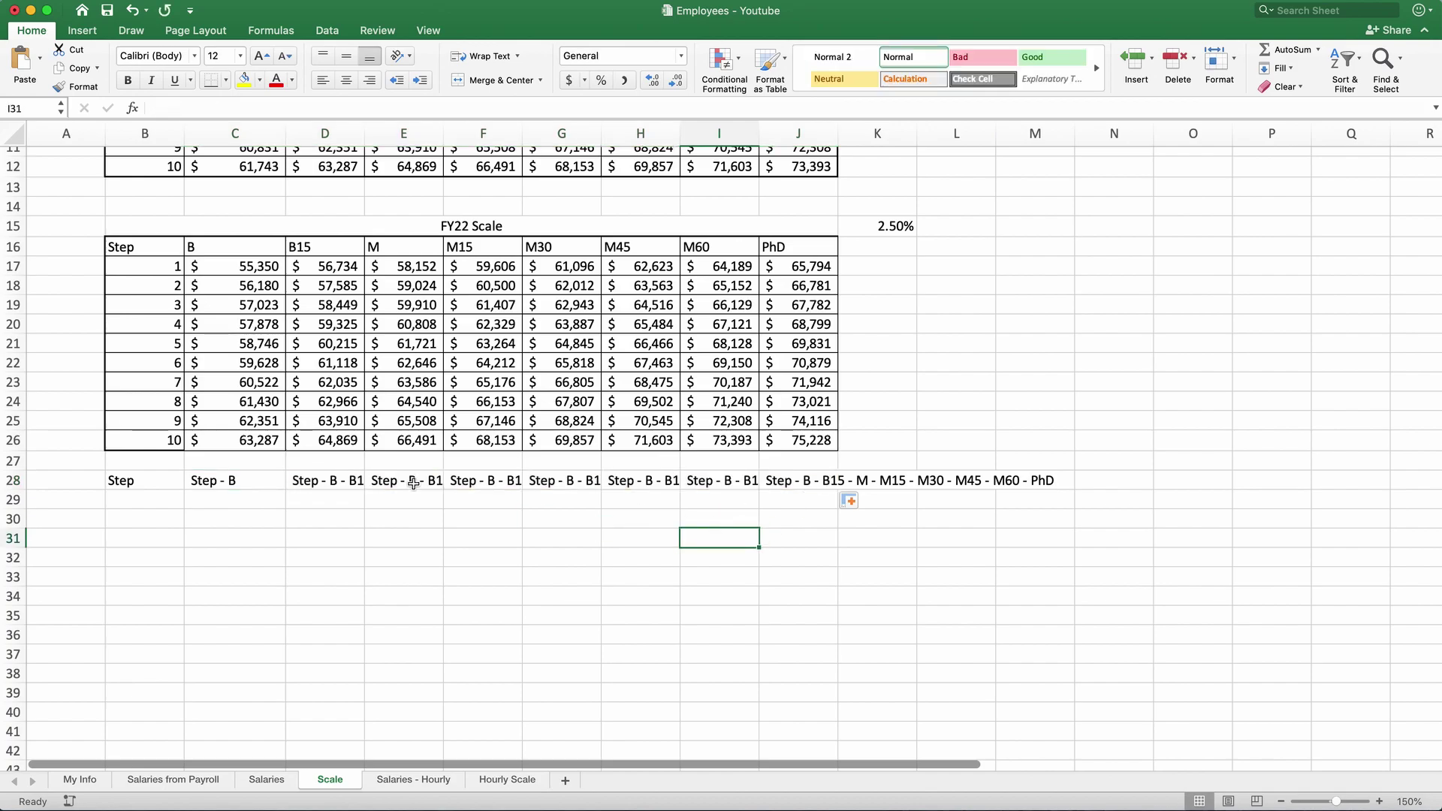
# - Widen columns D and E to read the chained labels in D28 and E28
pyautogui.click(351, 481)
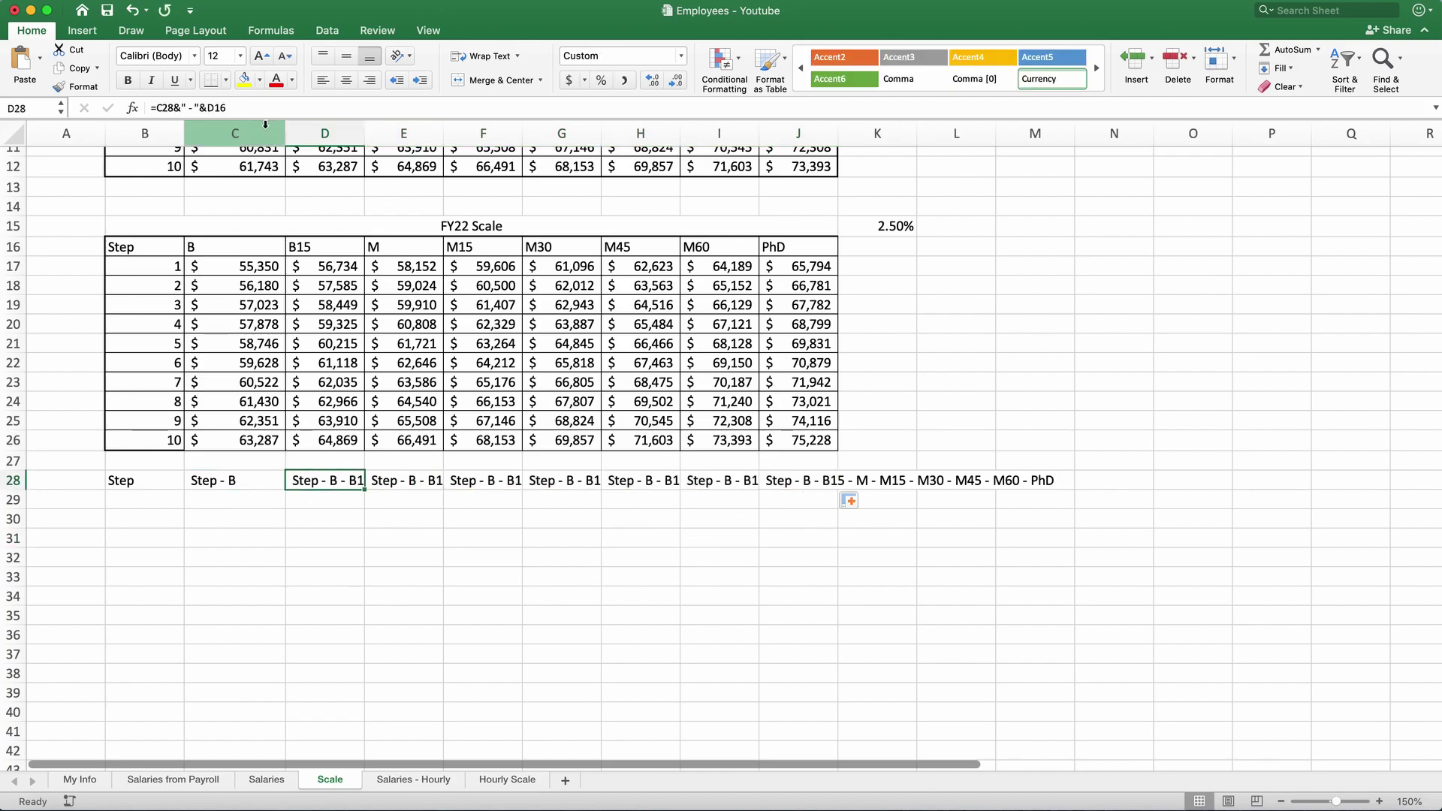
pyautogui.moveTo(365, 133); pyautogui.dragTo(452, 133)
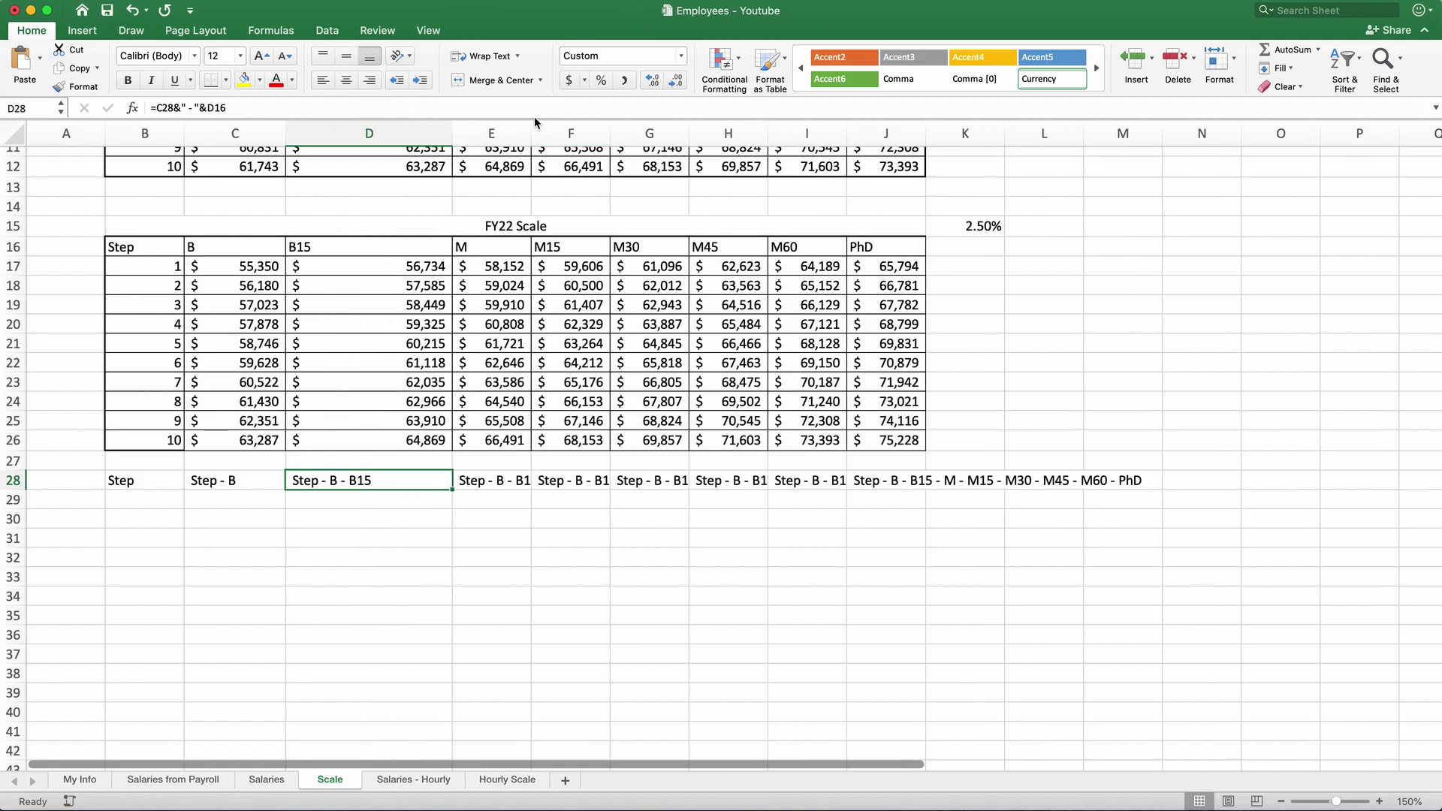
pyautogui.moveTo(529, 134); pyautogui.dragTo(579, 133)
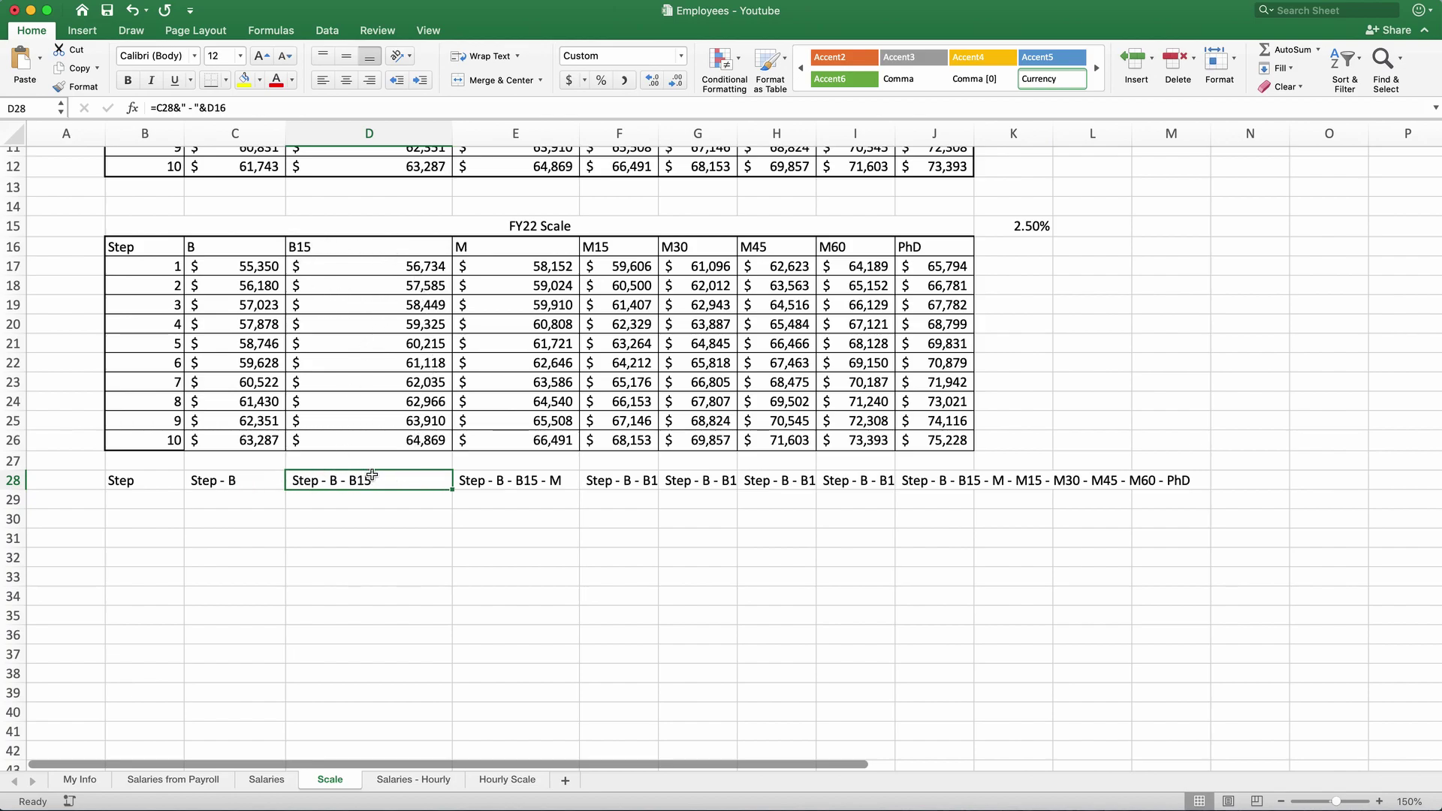
# - Revert the column widths, change C28 to =$B28&" - "&C16, and fill it across to J28
pyautogui.click(234, 480)
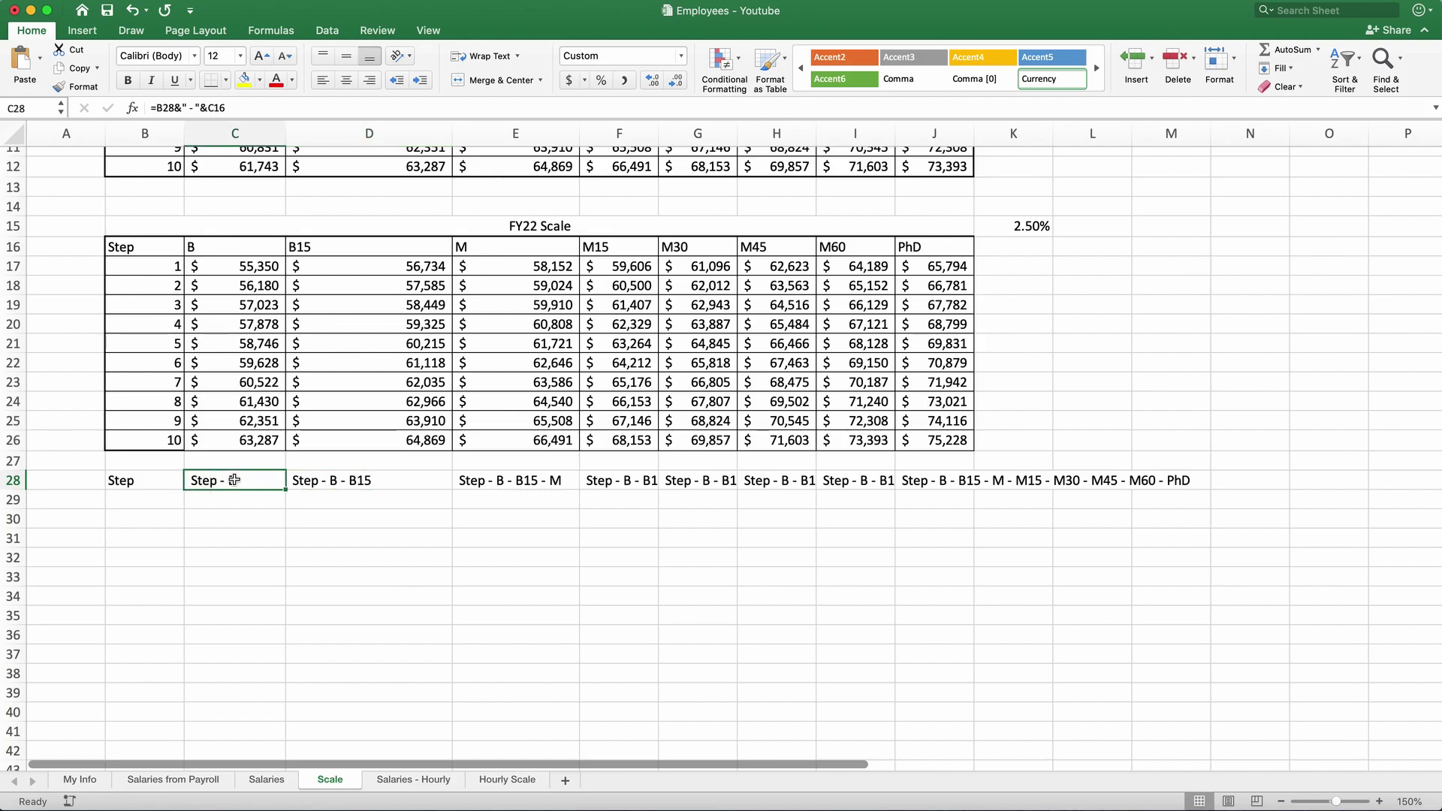
pyautogui.press('super+z')
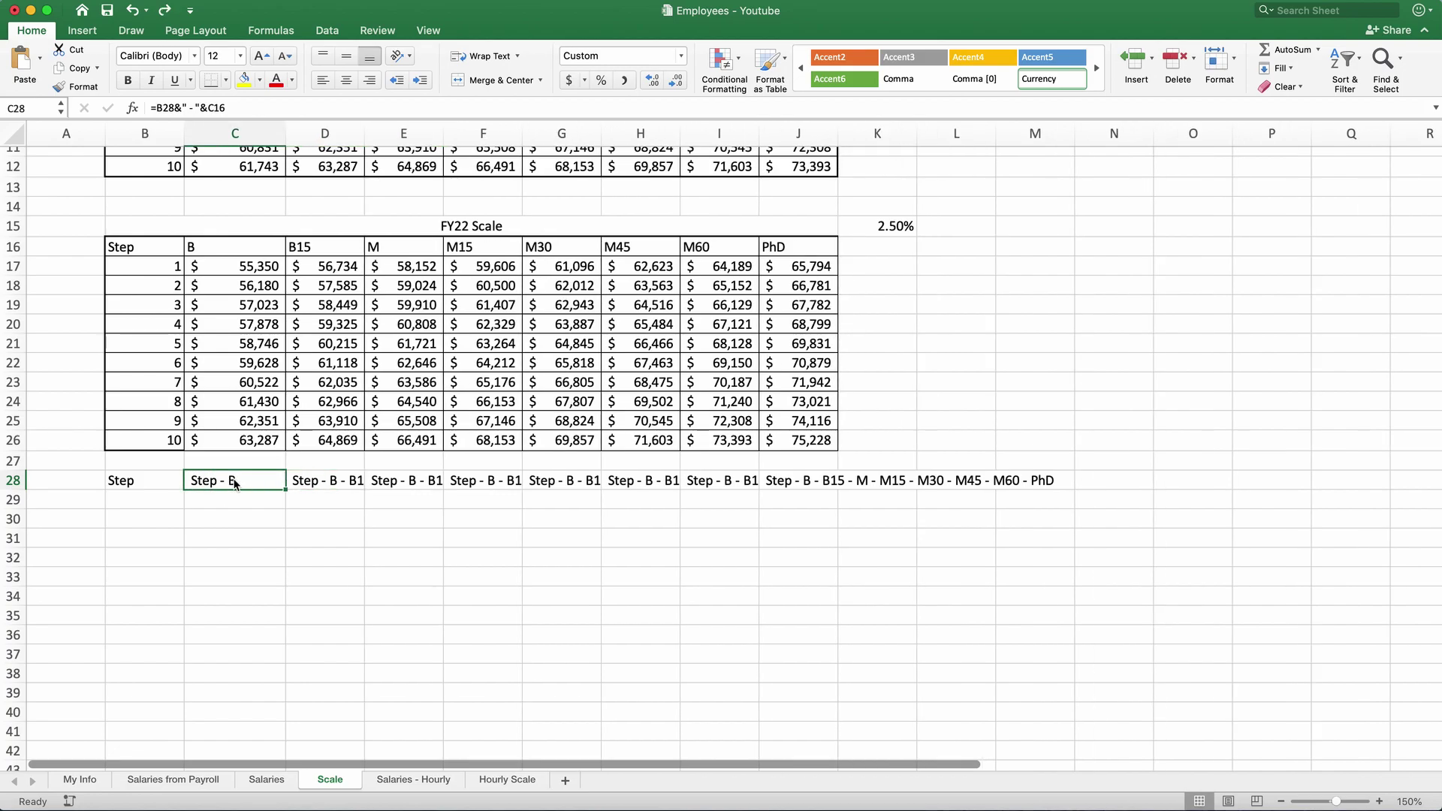
pyautogui.doubleClick(234, 481)
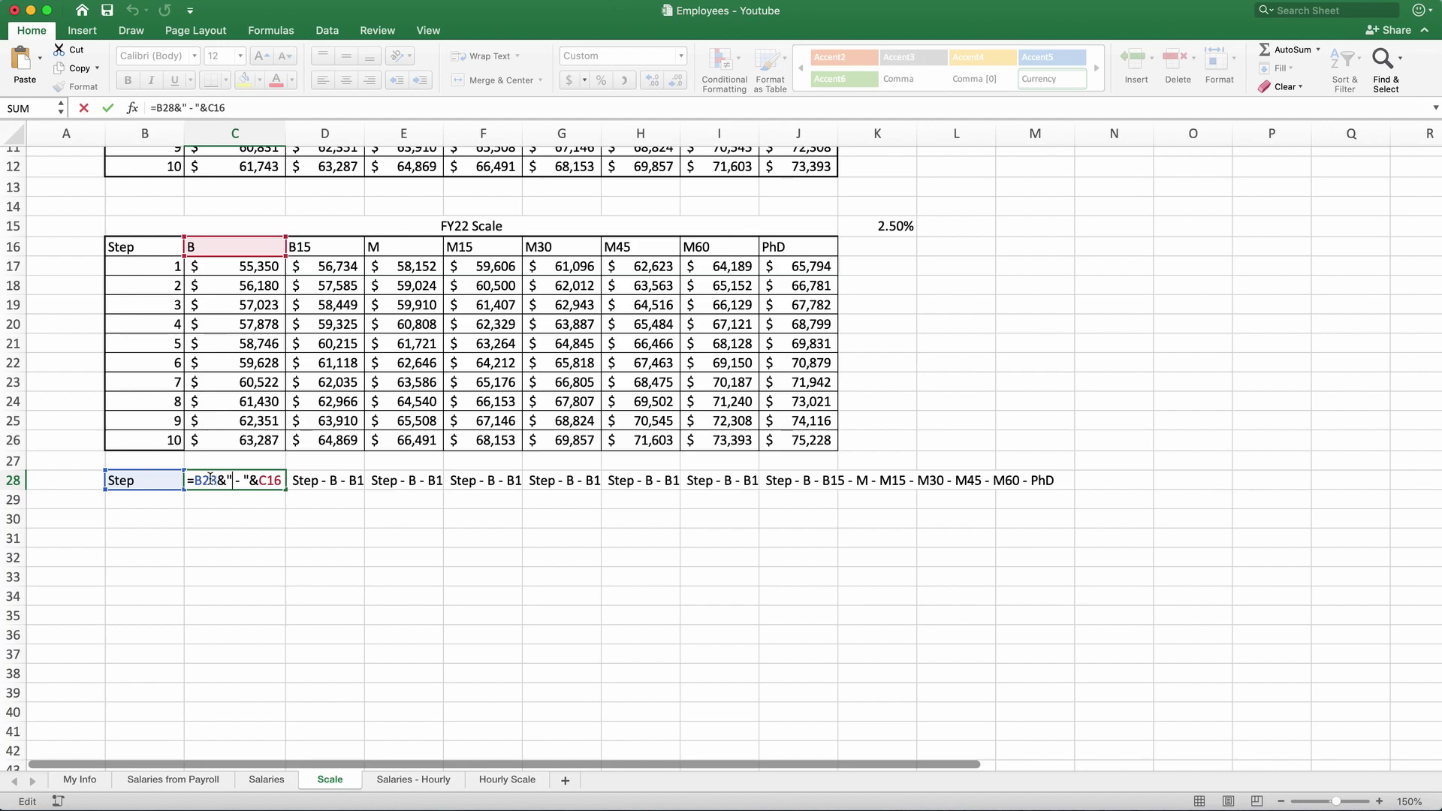
pyautogui.click(197, 479)
pyautogui.write('$')
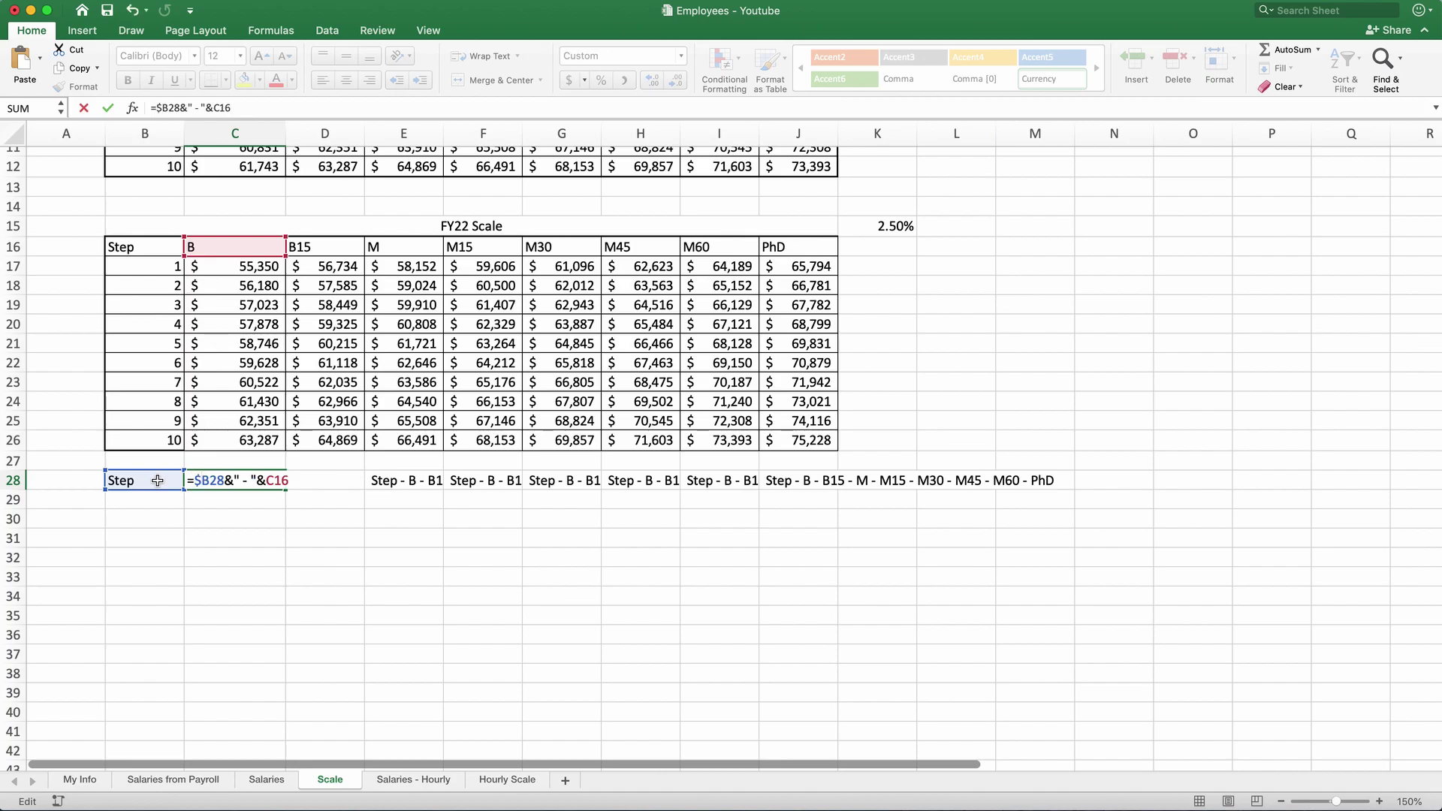
pyautogui.press('Return')
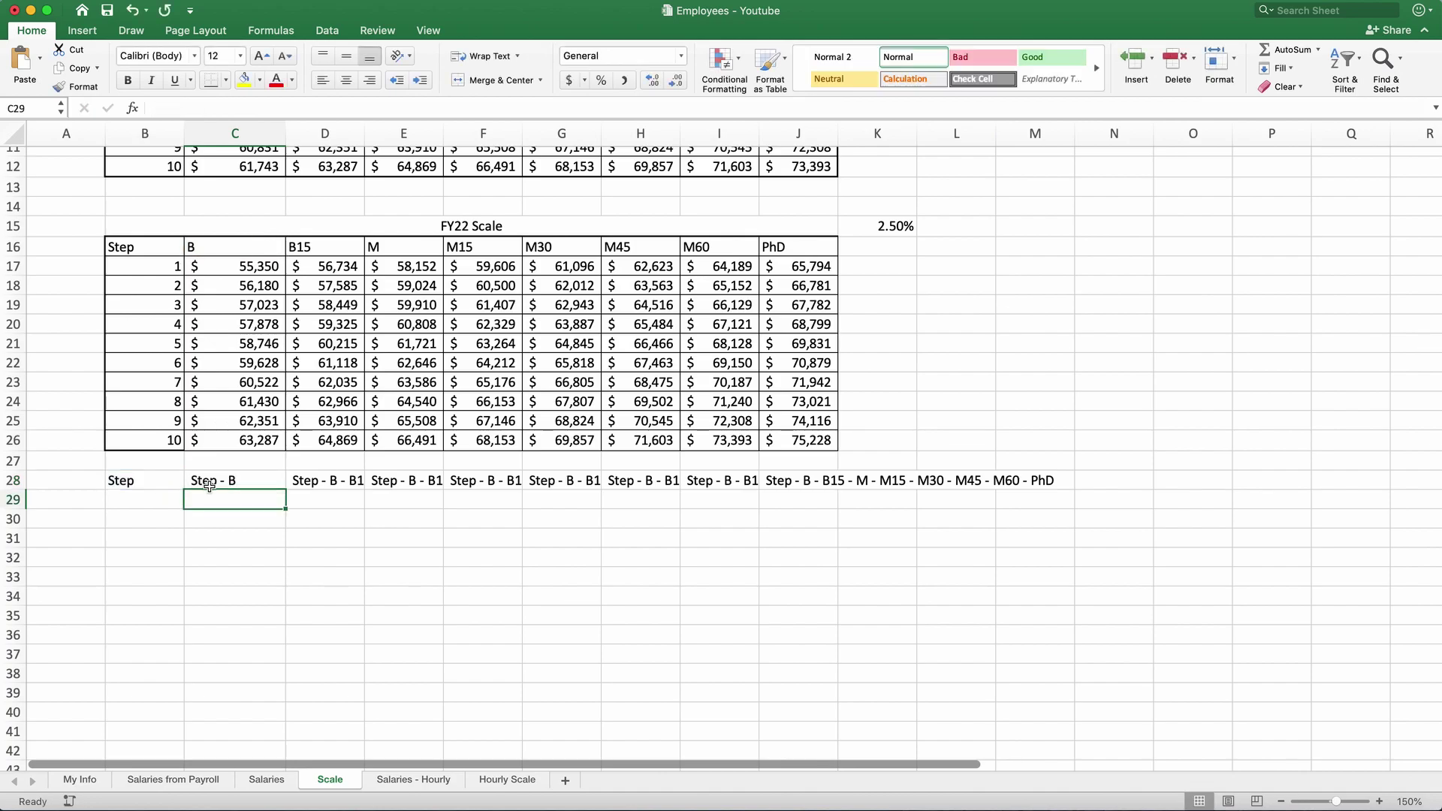
pyautogui.click(211, 484)
pyautogui.moveTo(284, 491); pyautogui.dragTo(821, 471)
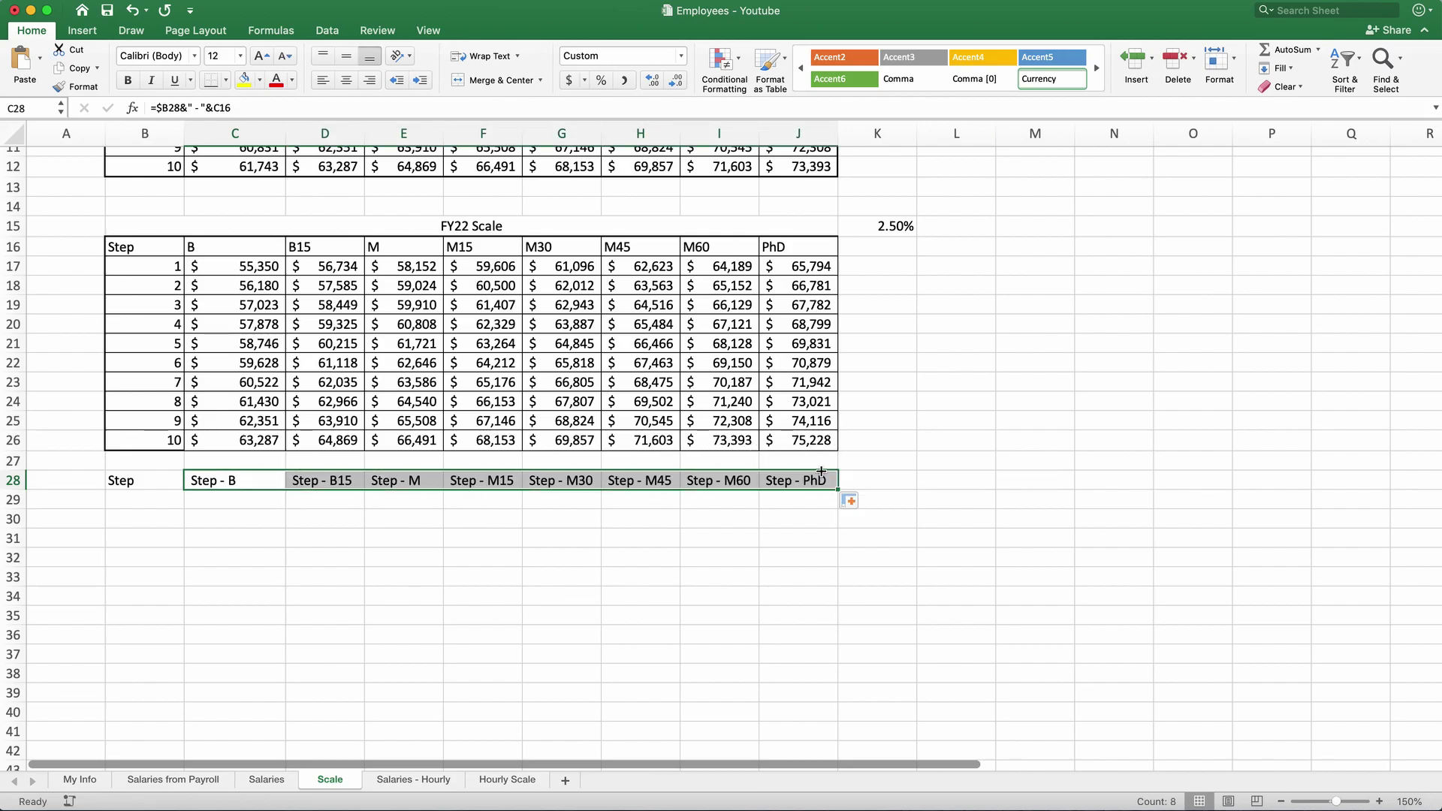
pyautogui.click(515, 577)
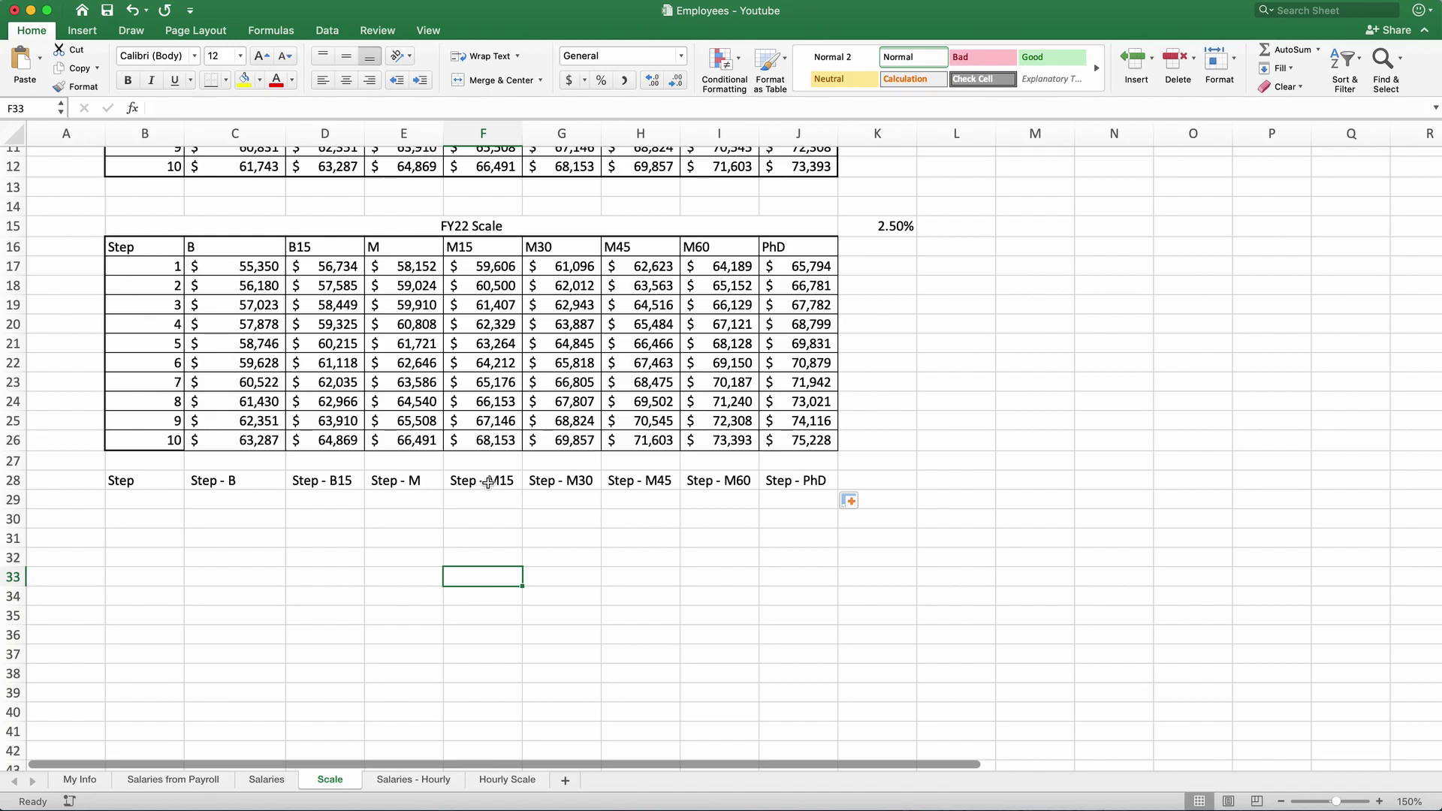
pyautogui.doubleClick(492, 485)
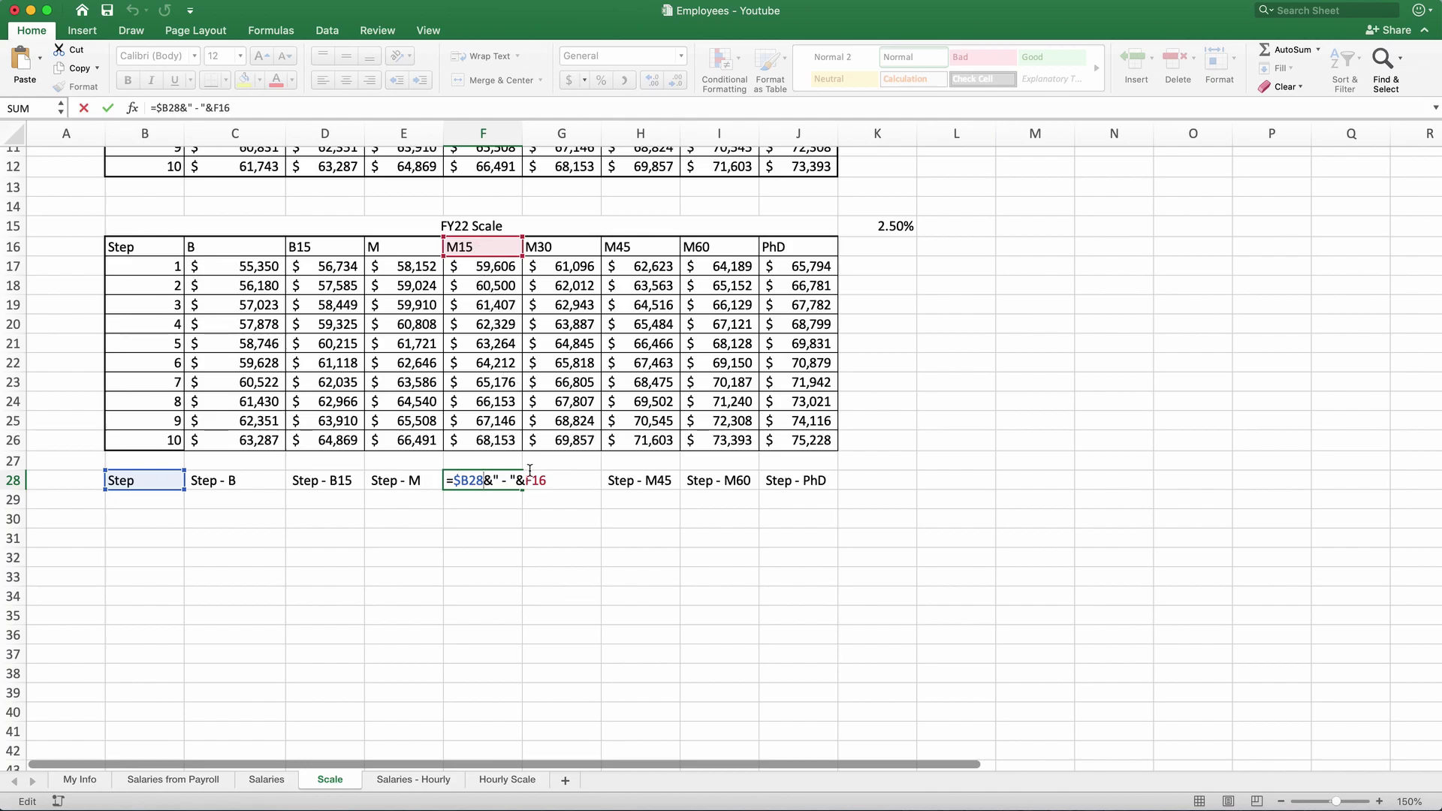
pyautogui.hotkey('ctrl', 'Return')
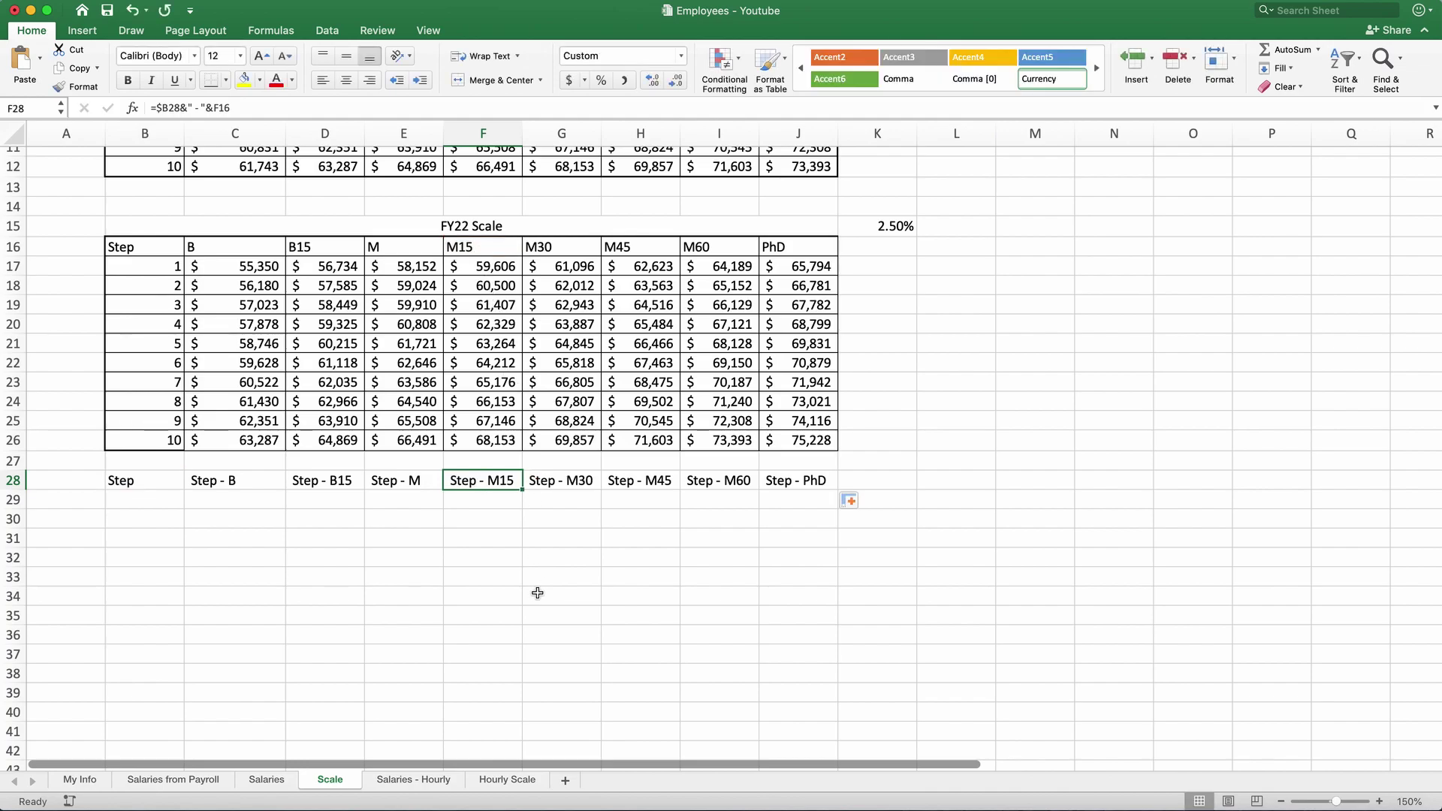
pyautogui.scroll(5, 609, 451)
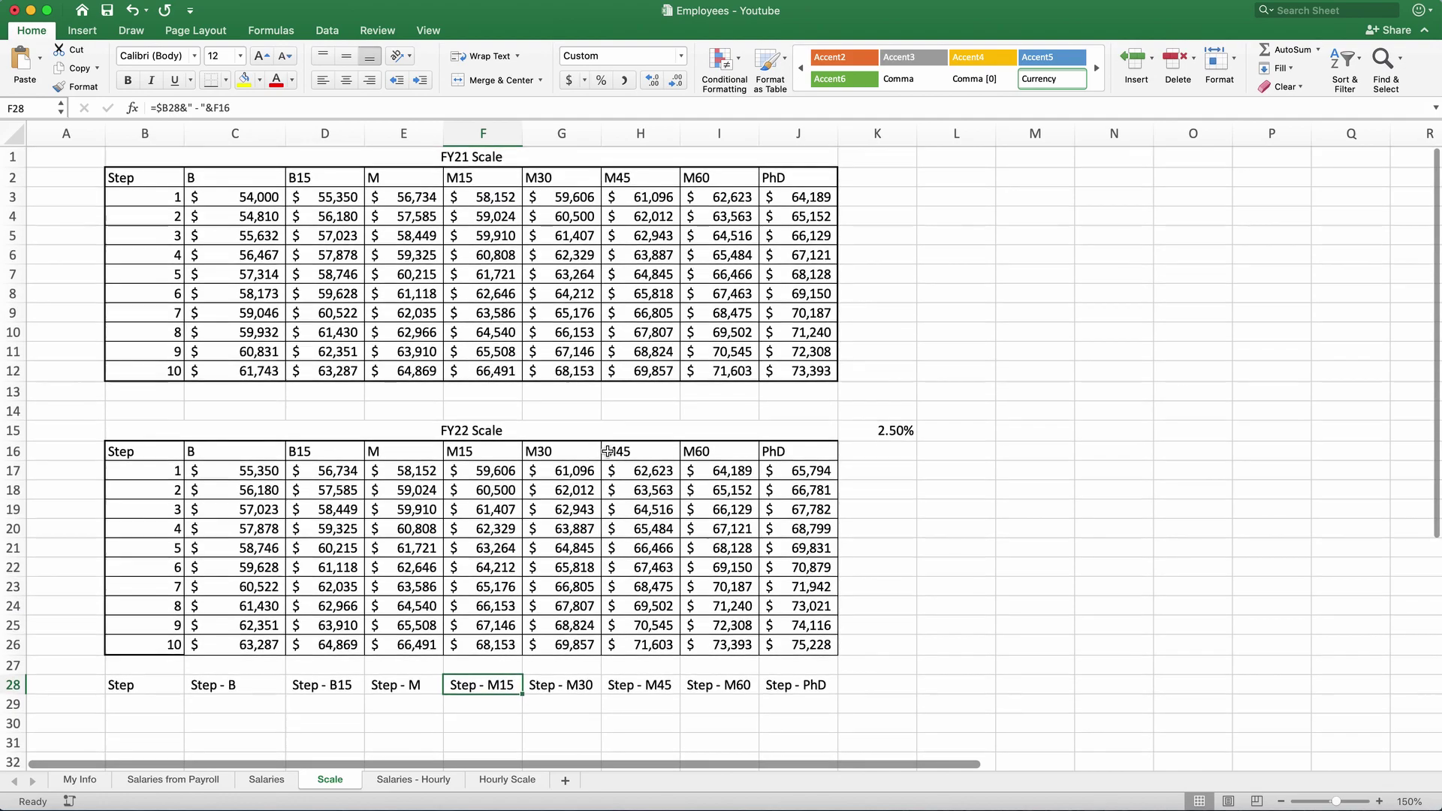